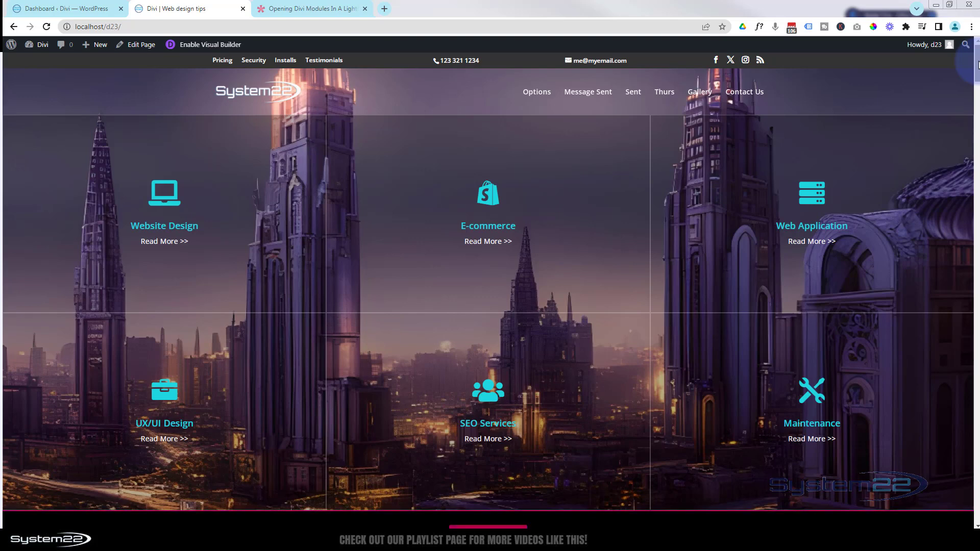
Preview the finished Latest News lightbox on the home page and read the full story about the autonomous car
drag(979, 64, 977, 91)
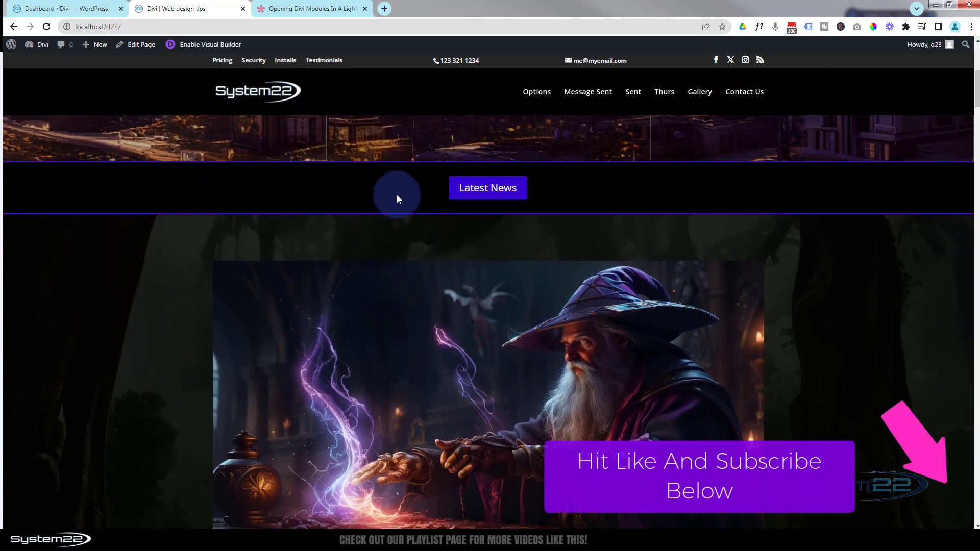
click(470, 197)
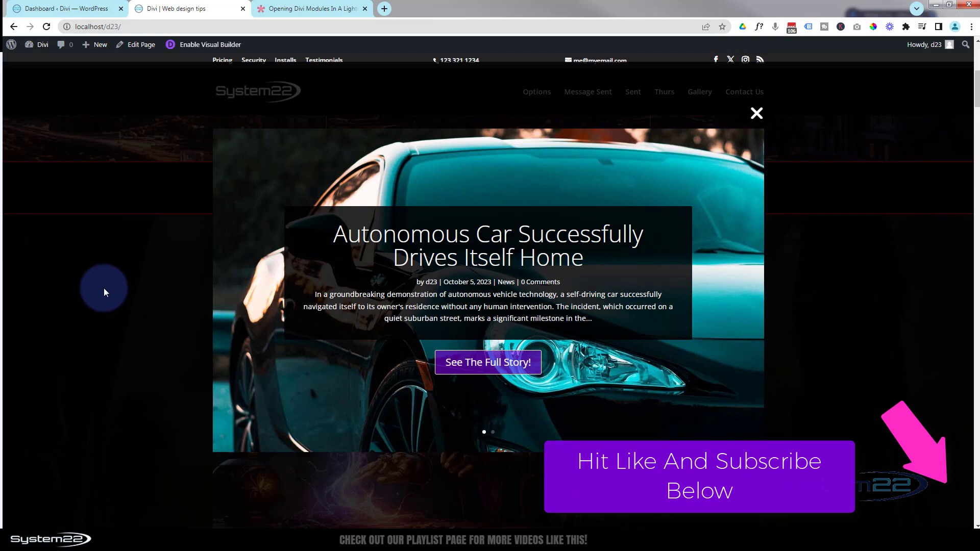
click(479, 371)
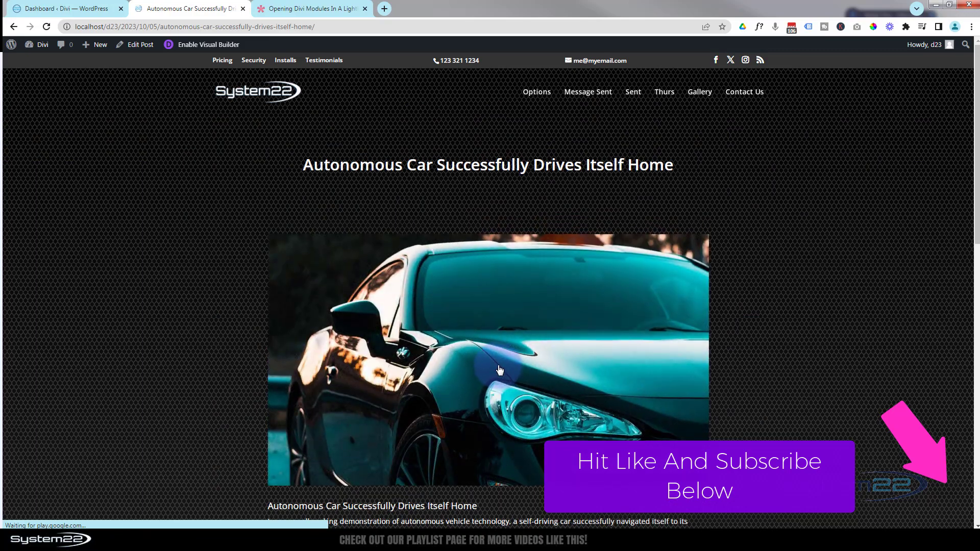
scroll(500, 371, down, 5)
scroll(500, 371, up, 4)
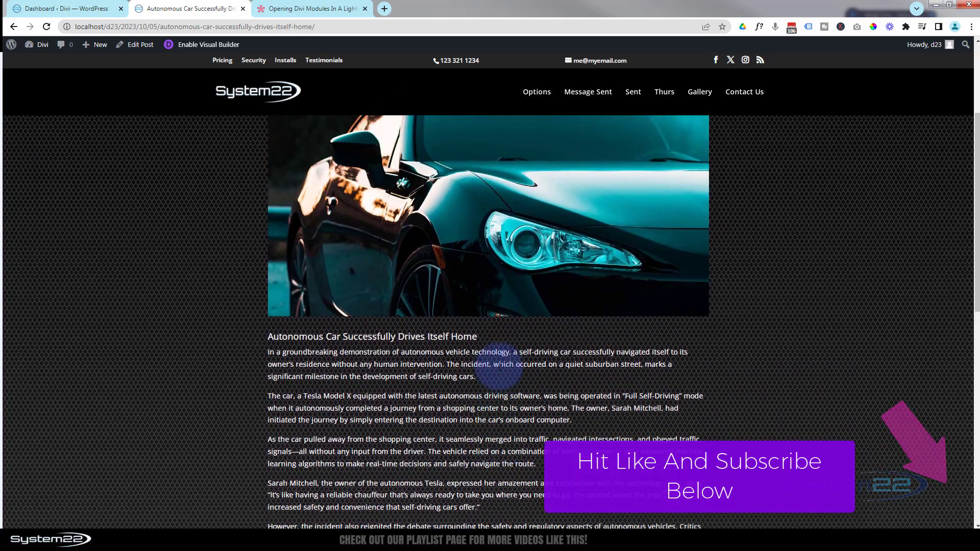
scroll(501, 366, up, 1)
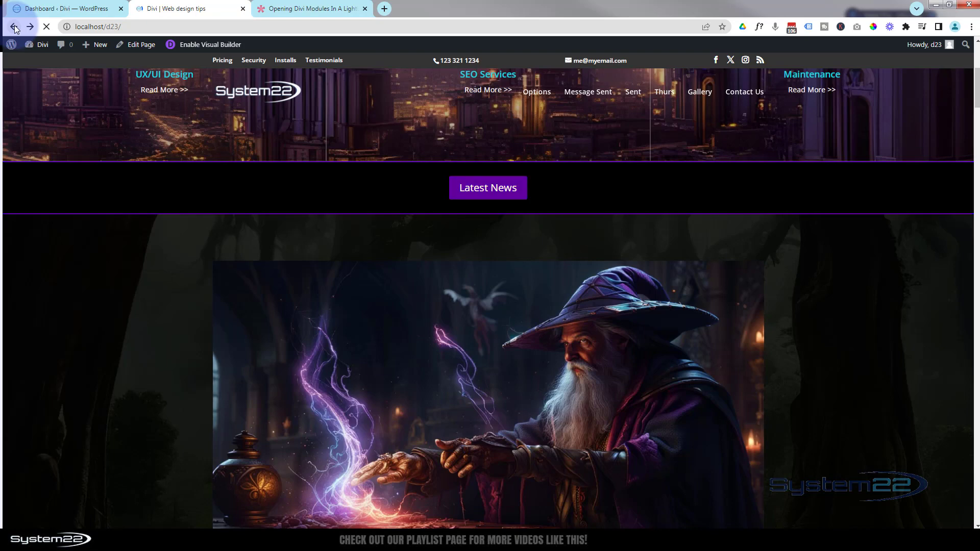
Review the help article on opening Divi modules in a lightbox, and return to the home page
click(303, 9)
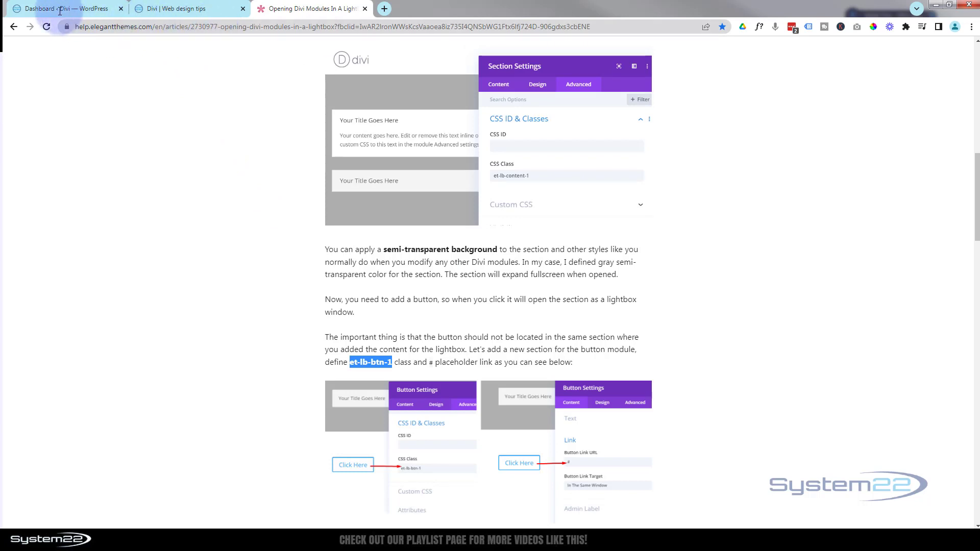
click(170, 8)
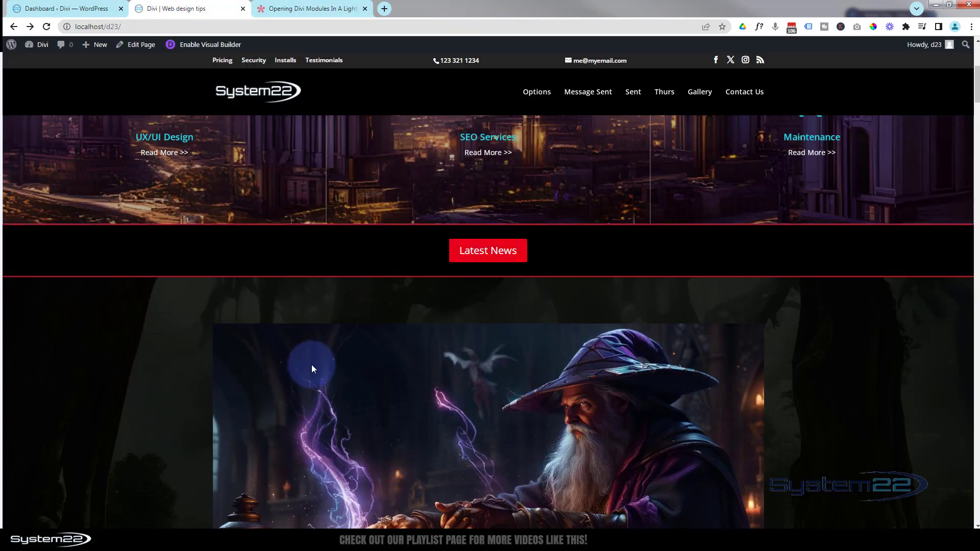
scroll(314, 360, up, 2)
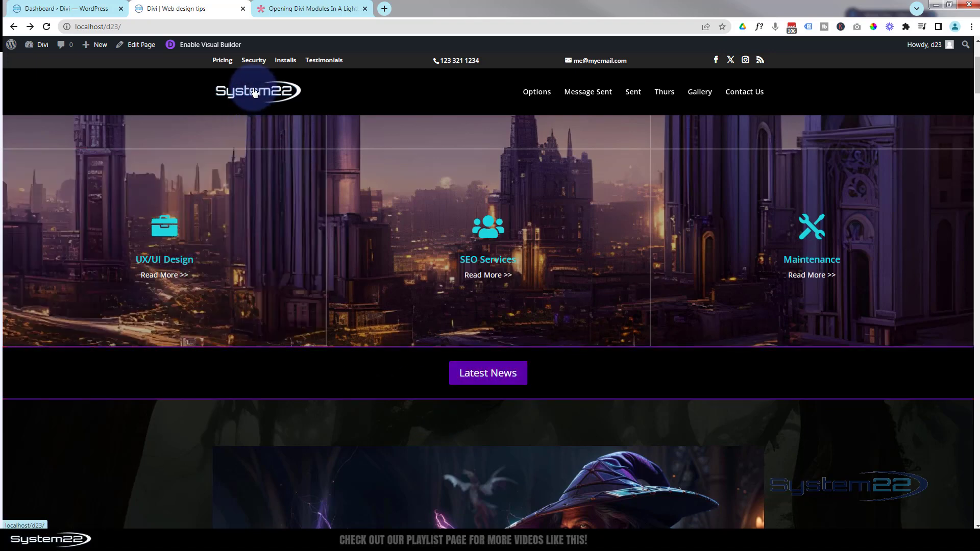
In the WordPress dashboard, add a post category named Latest News with the slug news
click(45, 11)
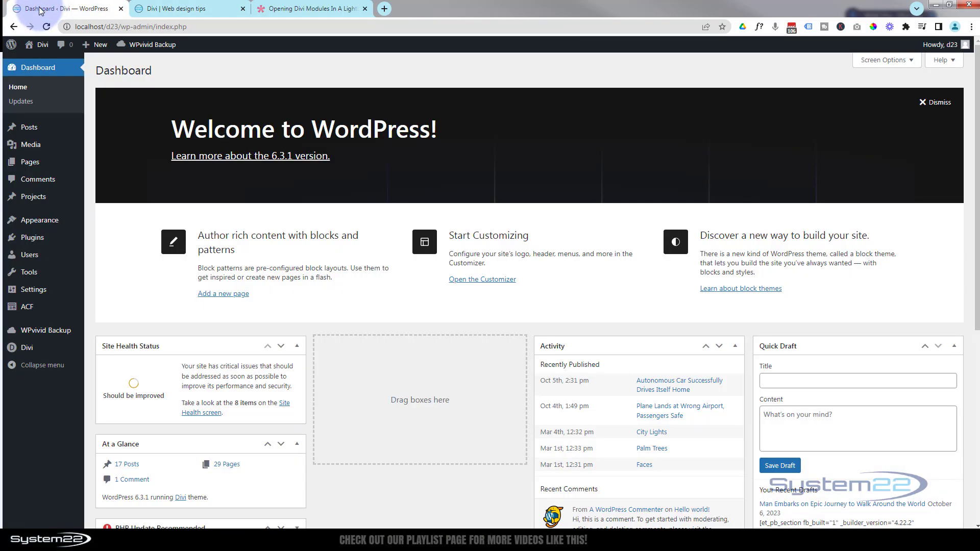
click(32, 134)
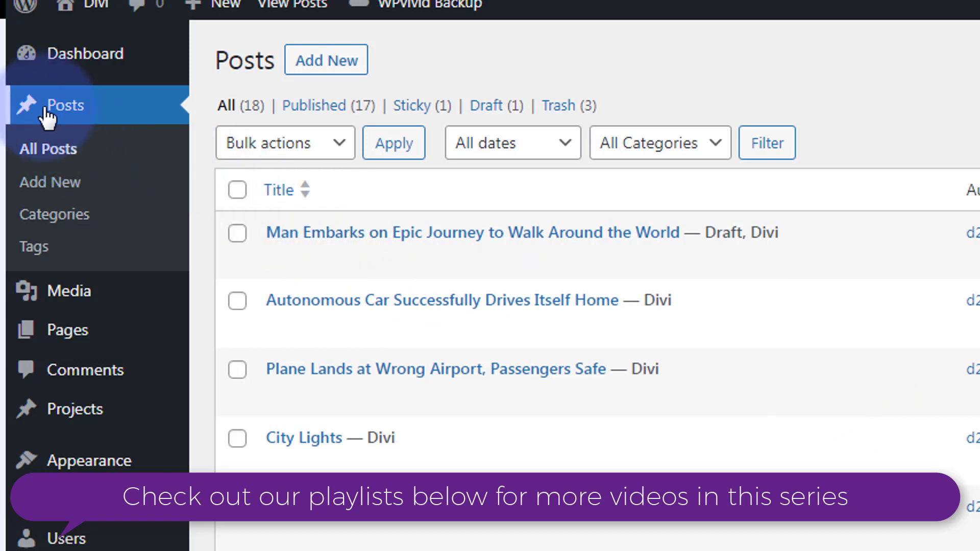
click(47, 217)
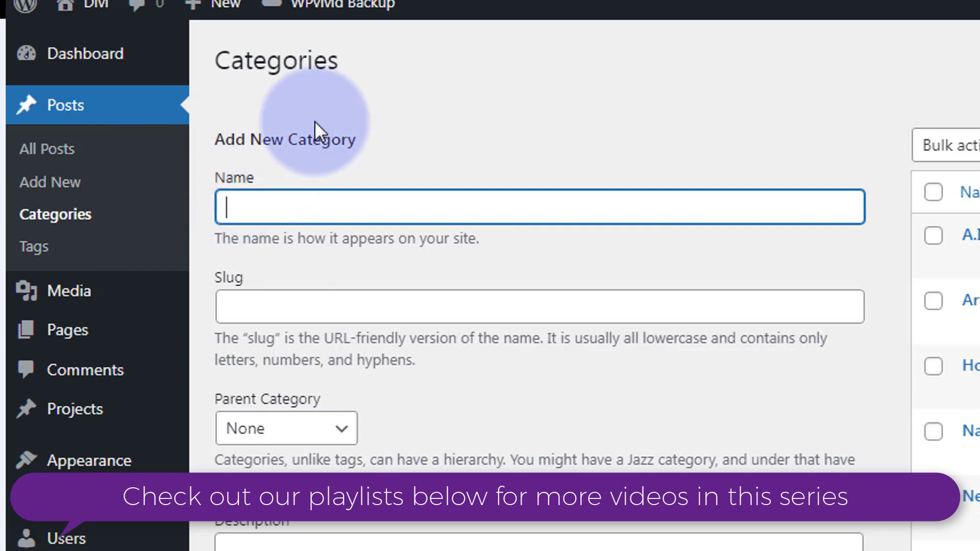
text(Latest N)
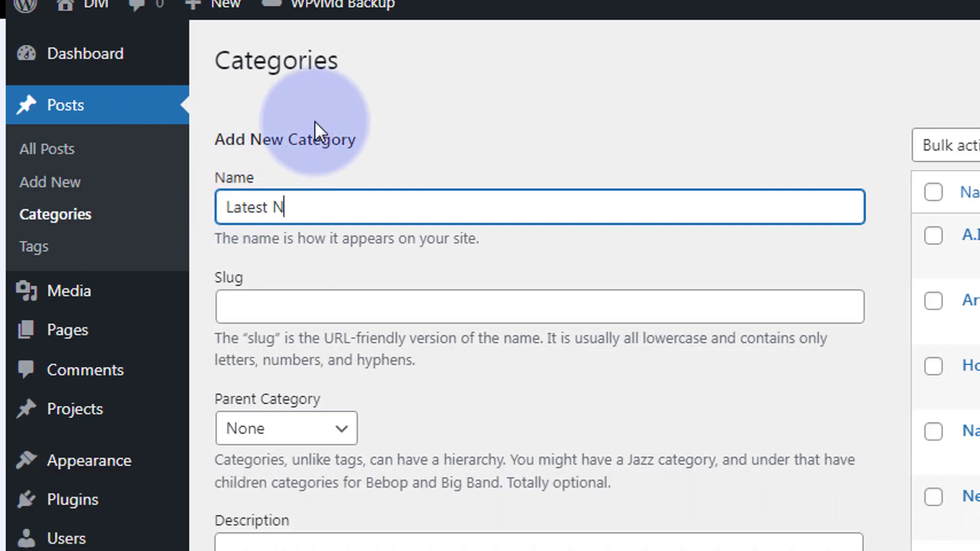
text(ews)
click(241, 308)
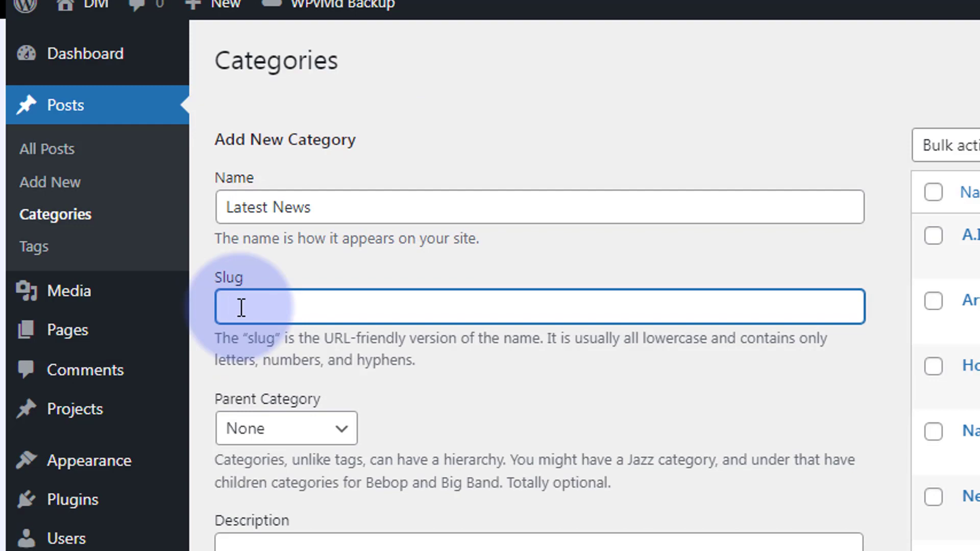
text(news)
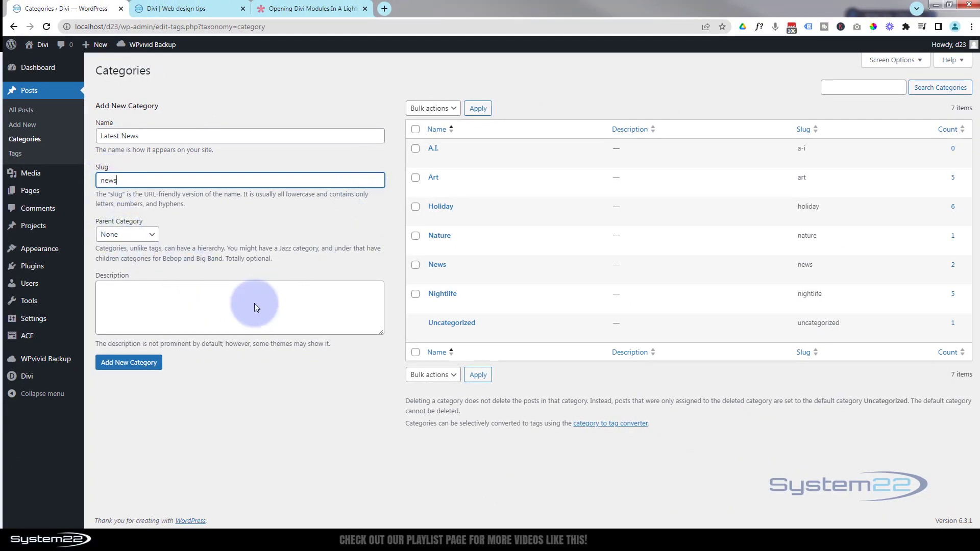
click(121, 365)
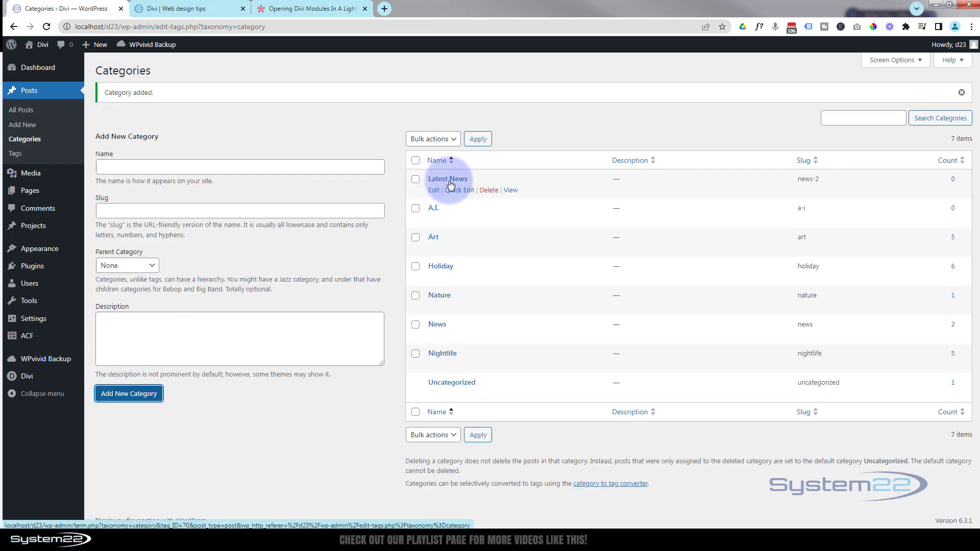
Add the post "Plane Lands at Wrong Airport, Passengers Safe" to the Latest News category through Quick Edit
click(32, 94)
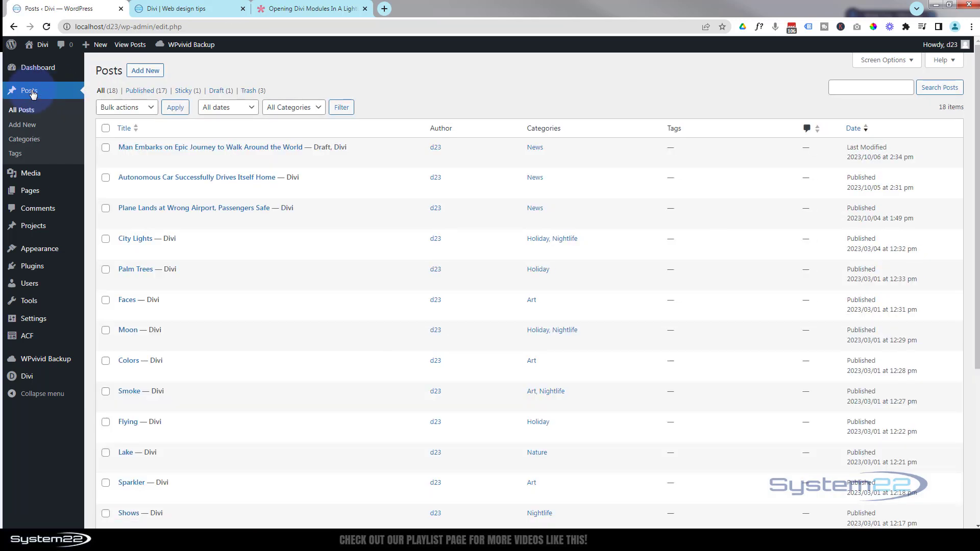
mouse_move(284, 249)
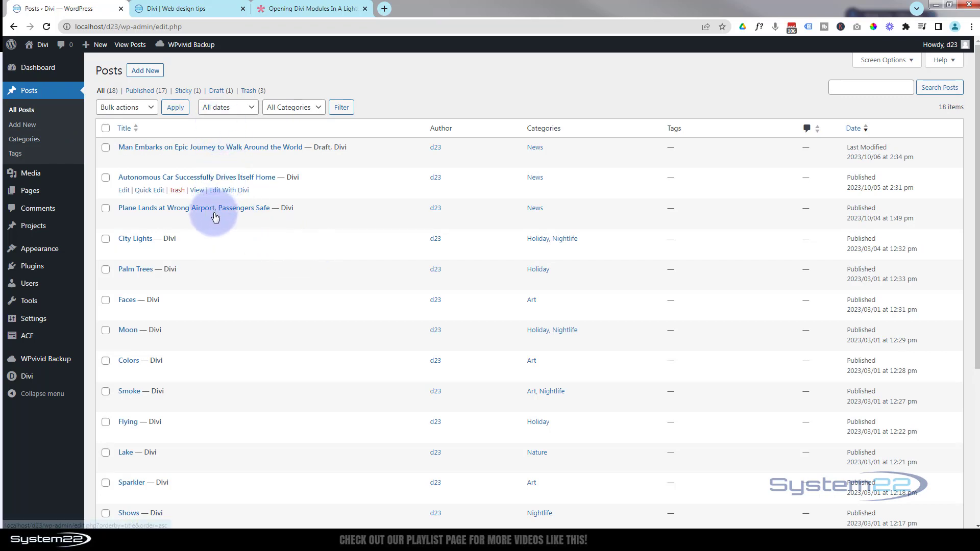
mouse_move(216, 214)
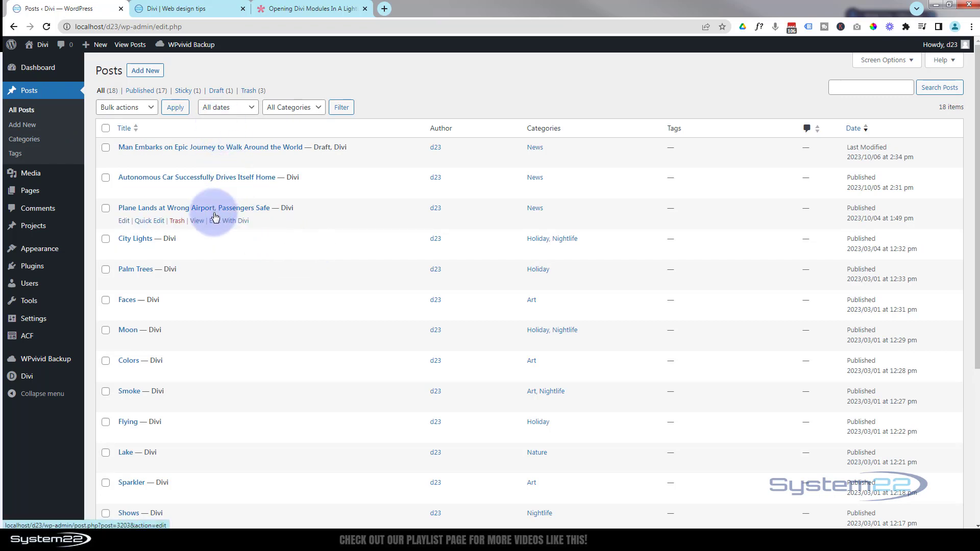
click(148, 221)
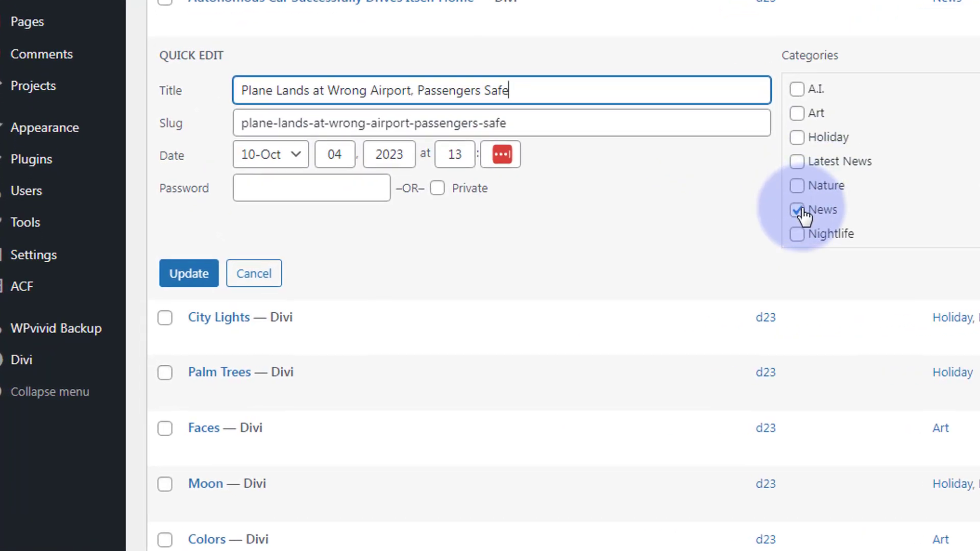
click(798, 162)
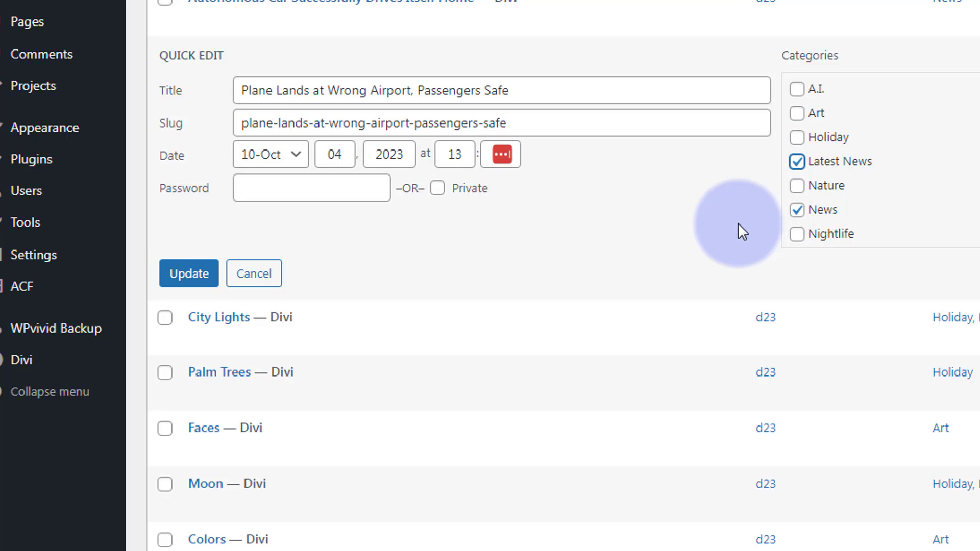
click(184, 279)
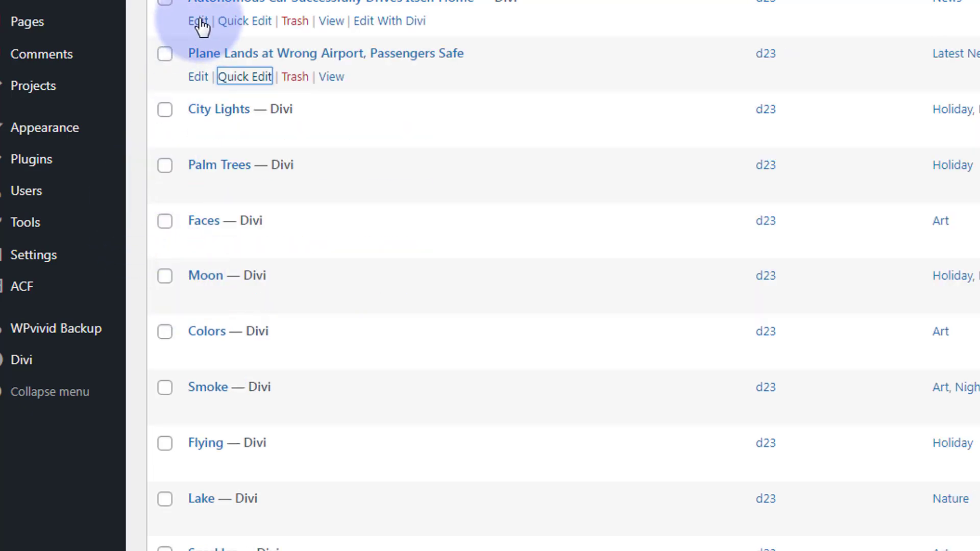
Add the post "Autonomous Car Successfully Drives Itself Home" to the Latest News category and update it
click(239, 23)
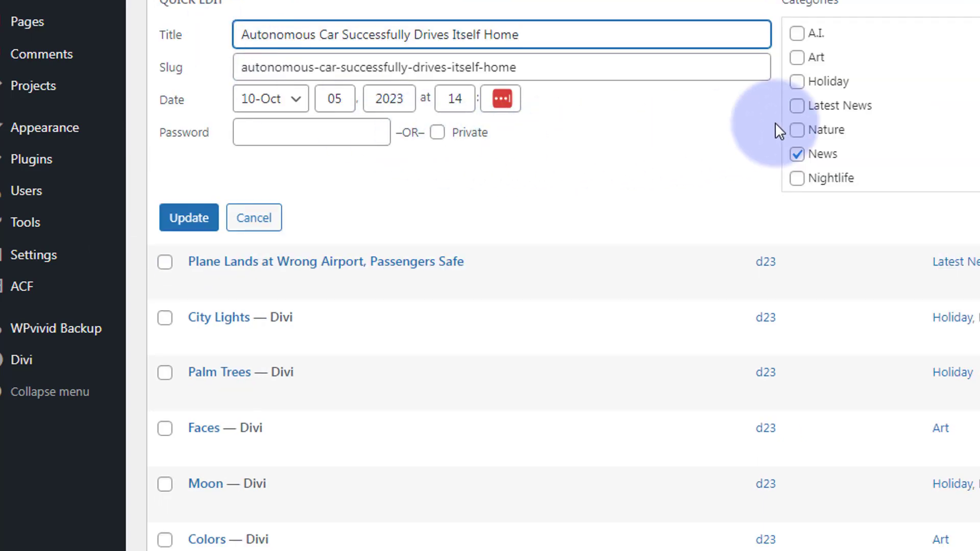
click(797, 106)
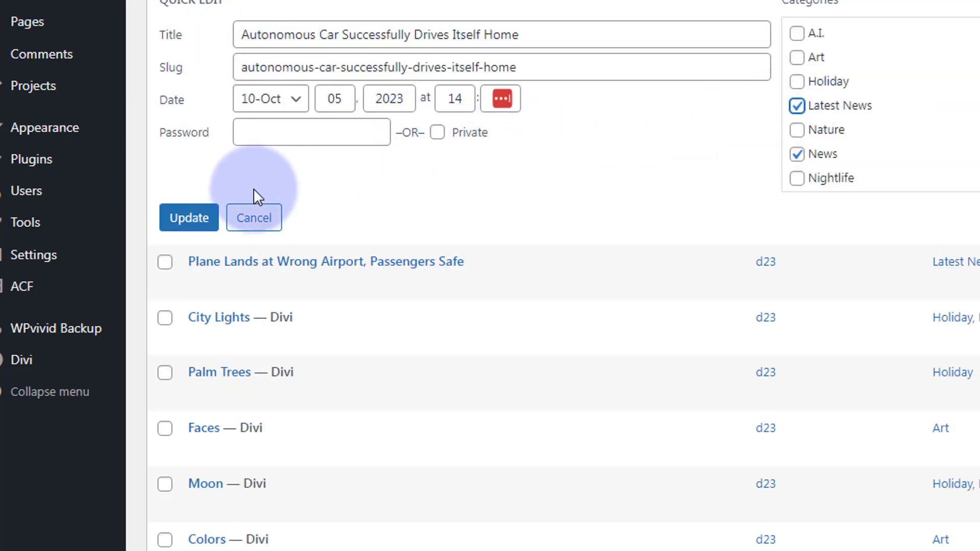
click(204, 220)
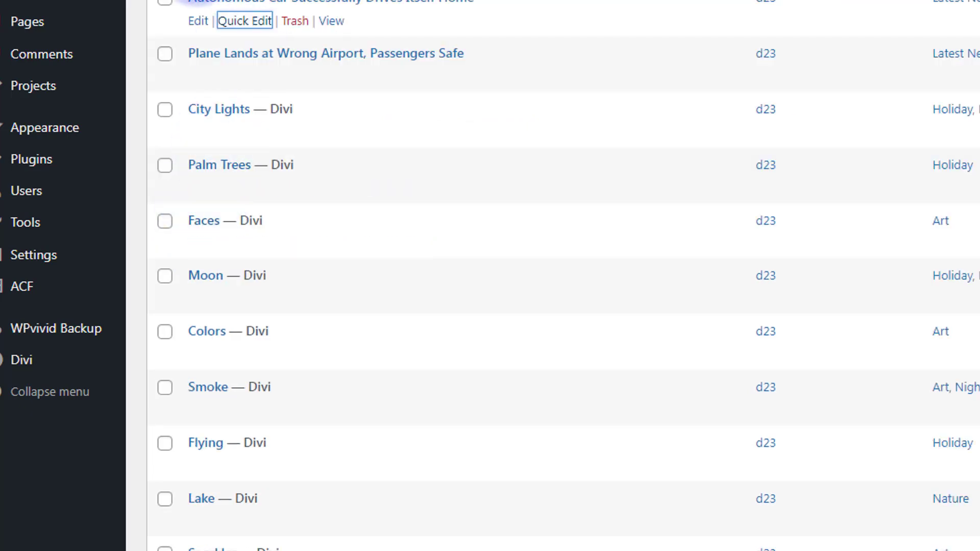
Add the draft "Man Embarks on Epic Journey to Walk Around the World" to the Latest News category and update it
click(245, 0)
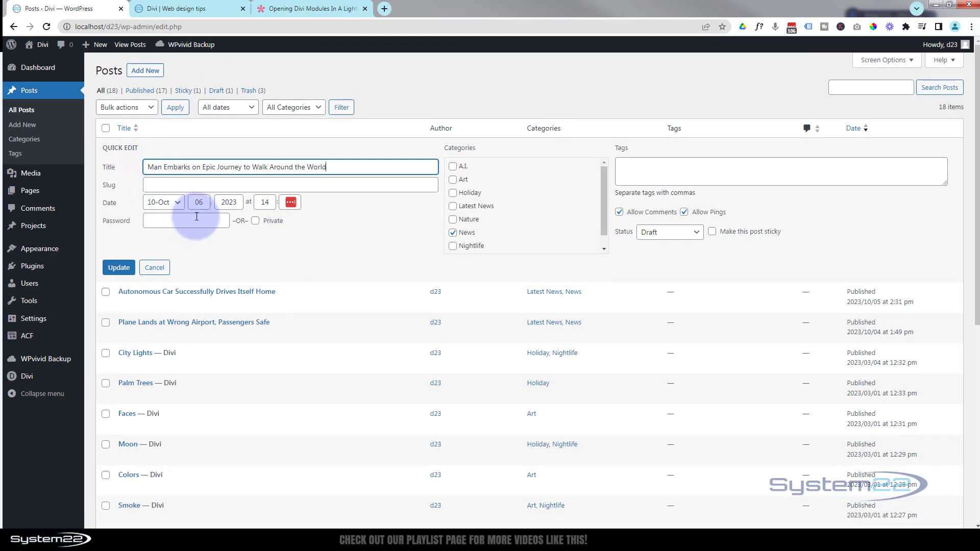
click(453, 206)
click(119, 268)
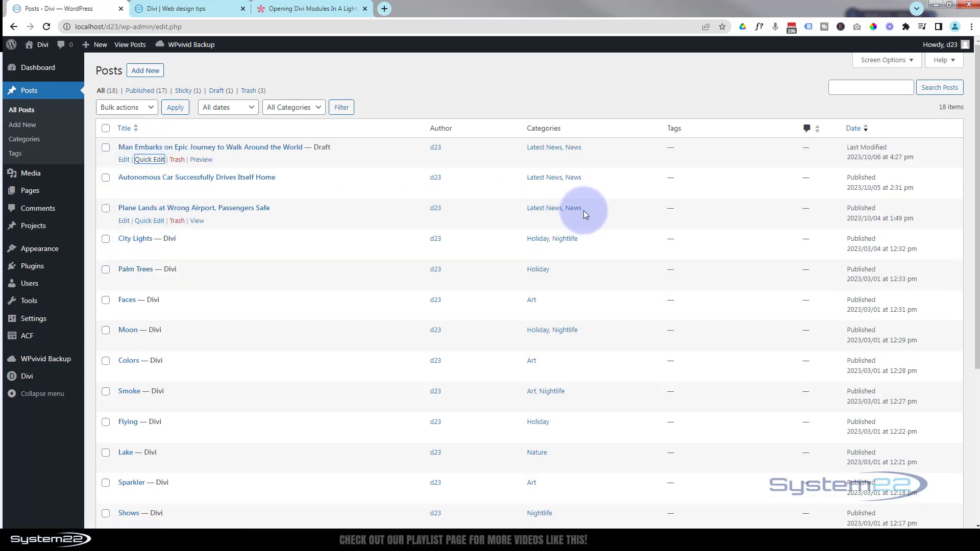
Open the home page in the Visual Builder and insert a regular section with a single-column row below the services grid
click(194, 8)
click(200, 45)
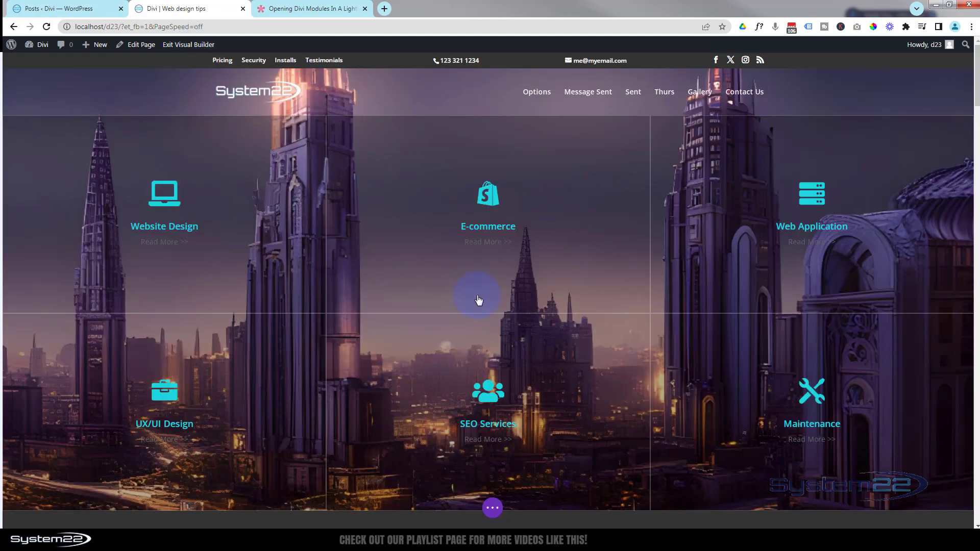
scroll(435, 271, down, 6)
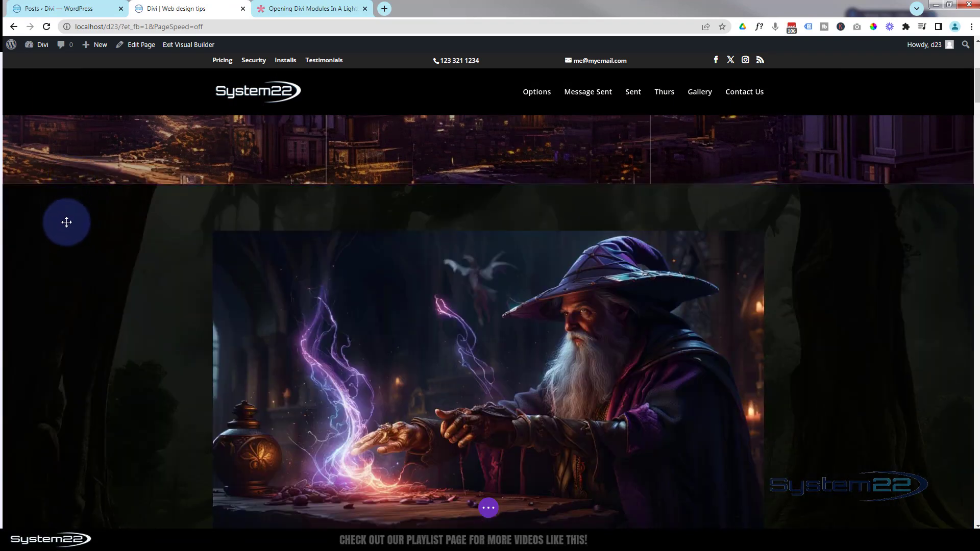
scroll(241, 244, up, 4)
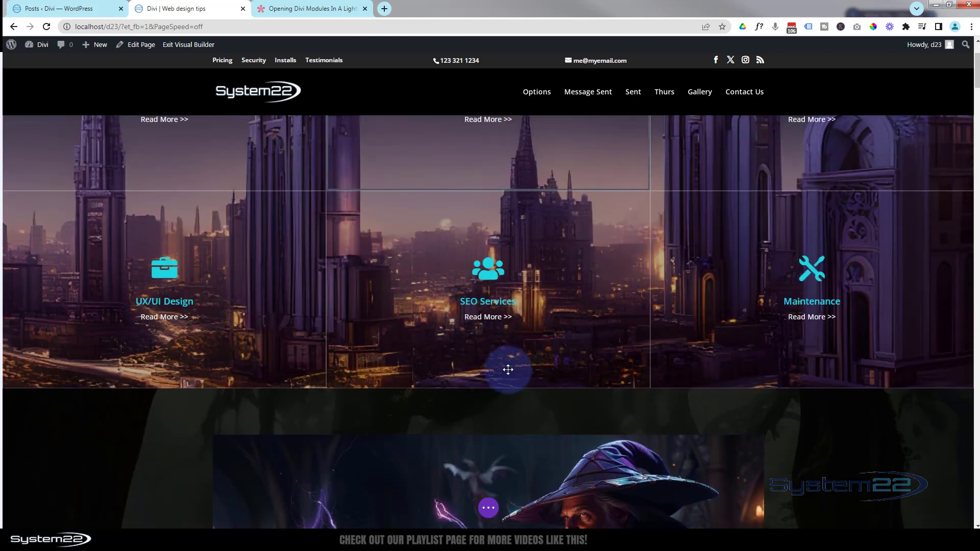
mouse_move(512, 369)
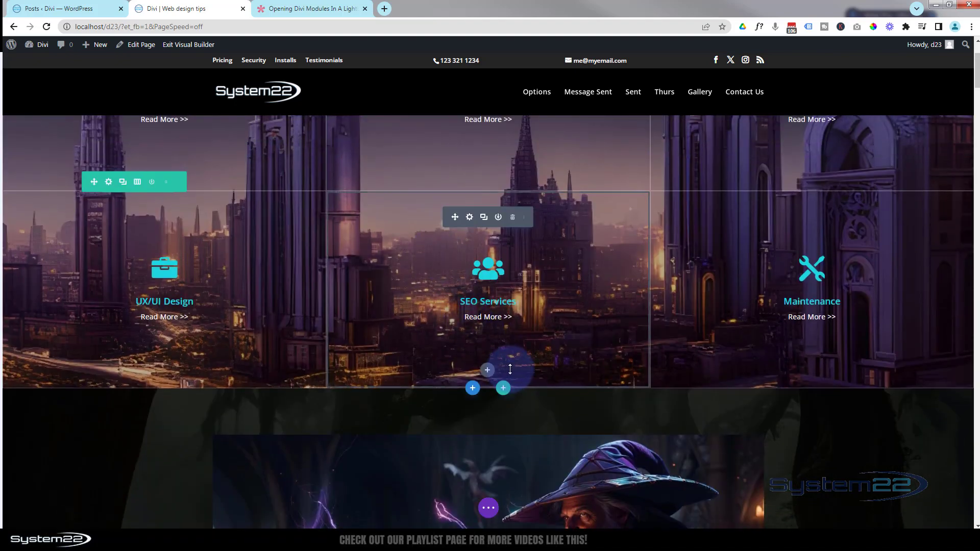
click(473, 390)
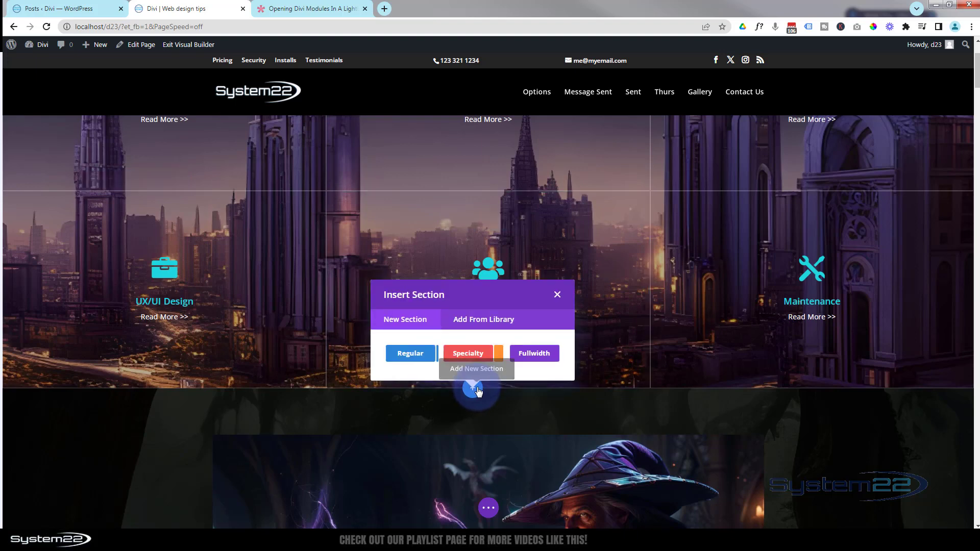
click(416, 360)
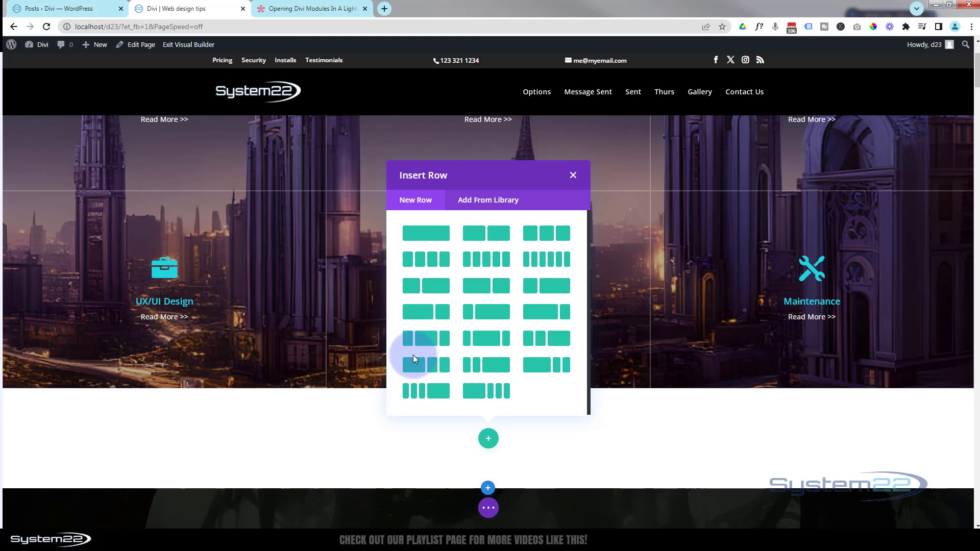
click(437, 233)
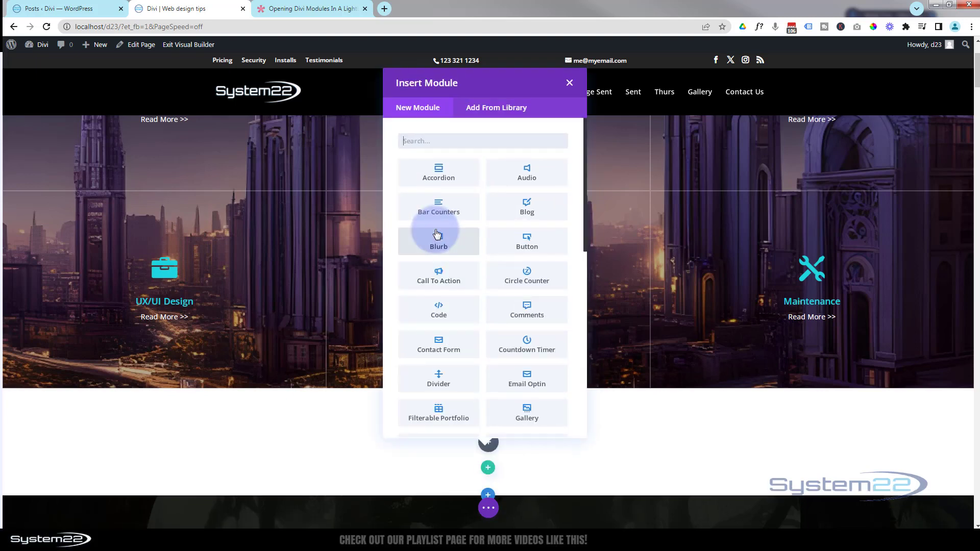
Insert a Post Slider module into the new row and limit its included categories to Latest News
scroll(503, 245, down, 3)
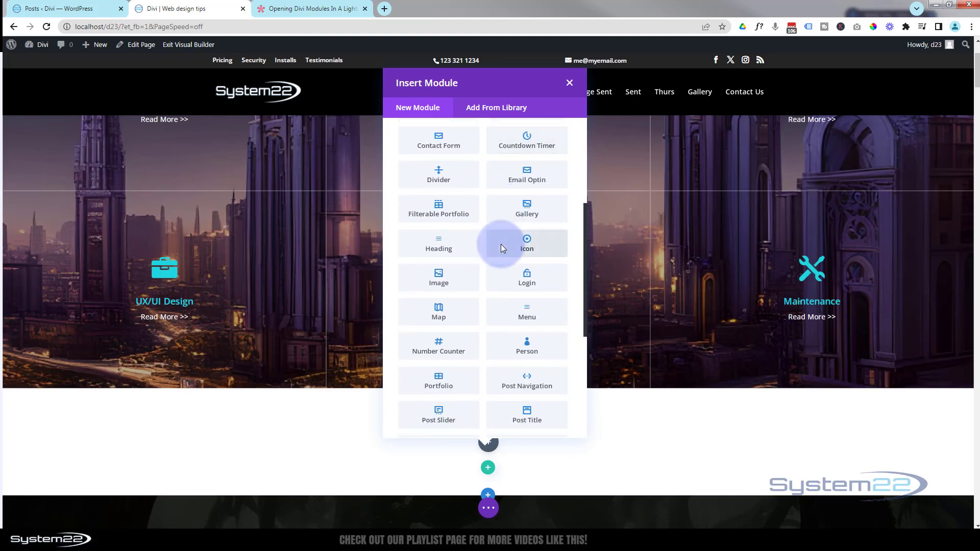
scroll(501, 244, down, 3)
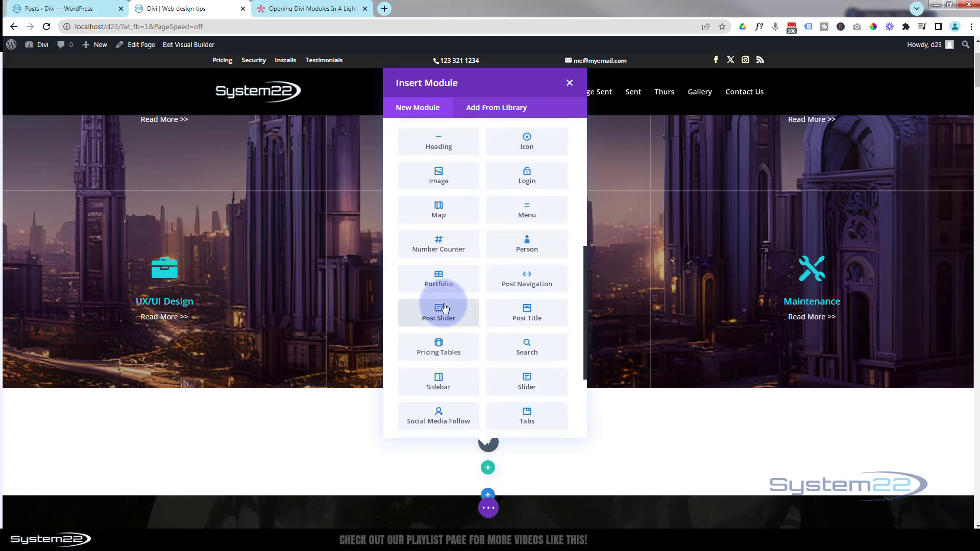
click(453, 316)
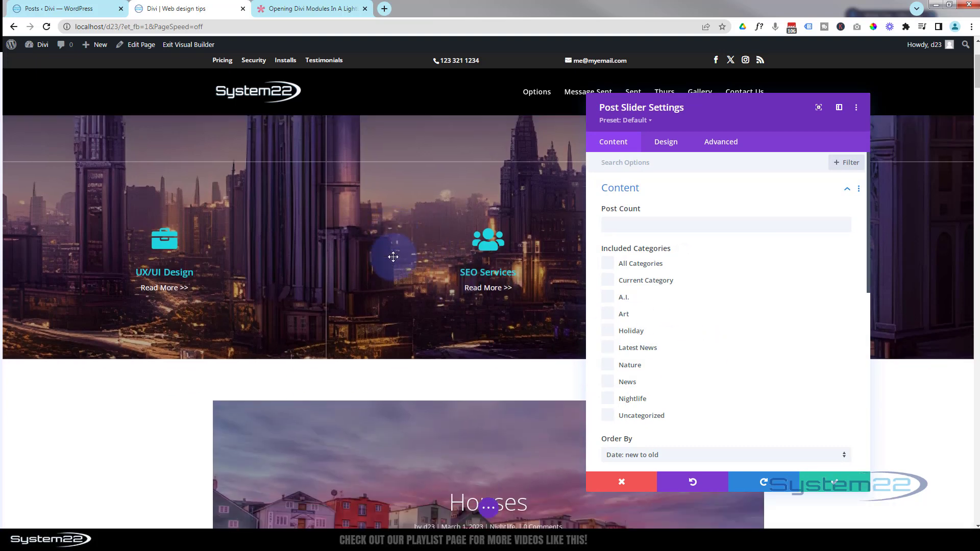
scroll(393, 256, down, 3)
scroll(393, 257, down, 2)
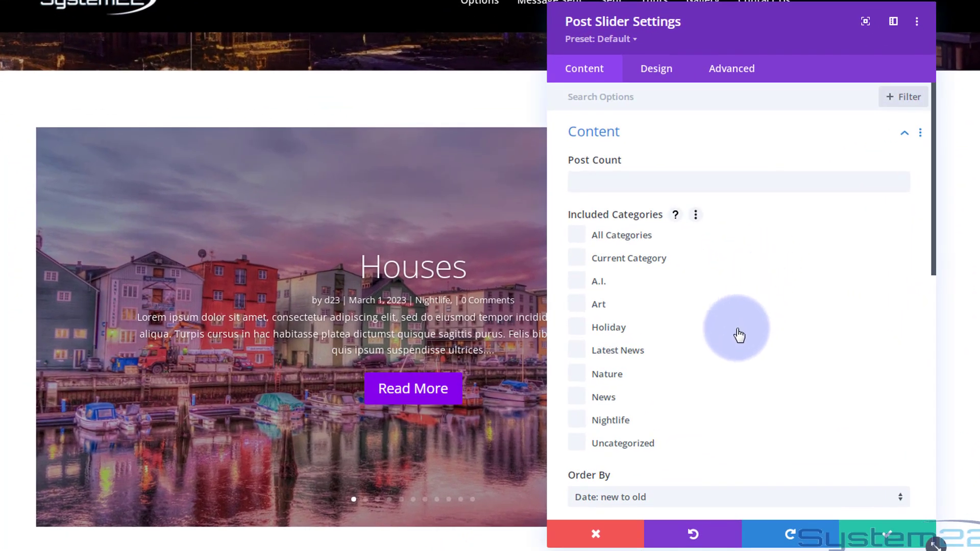
click(577, 351)
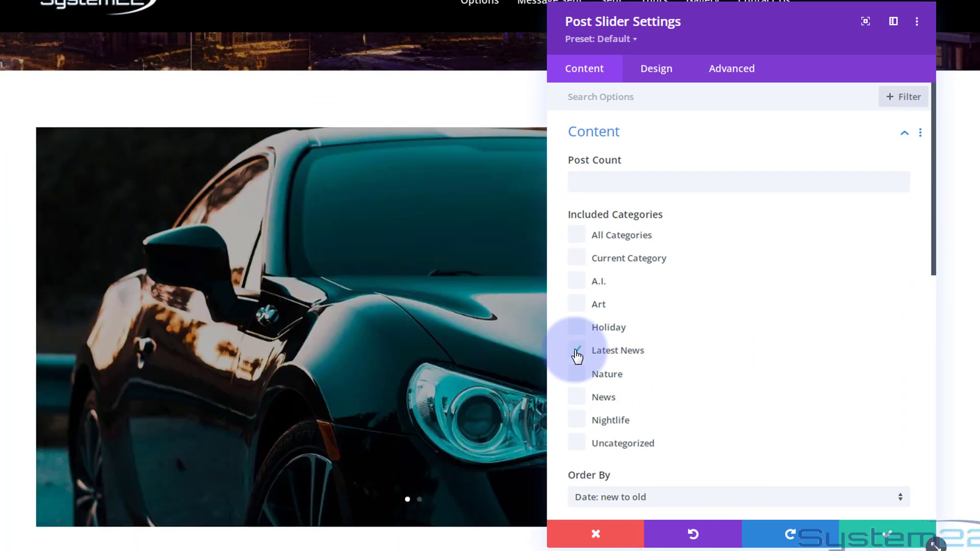
Set the post slider's button text to "See Full Story!"
scroll(766, 372, down, 3)
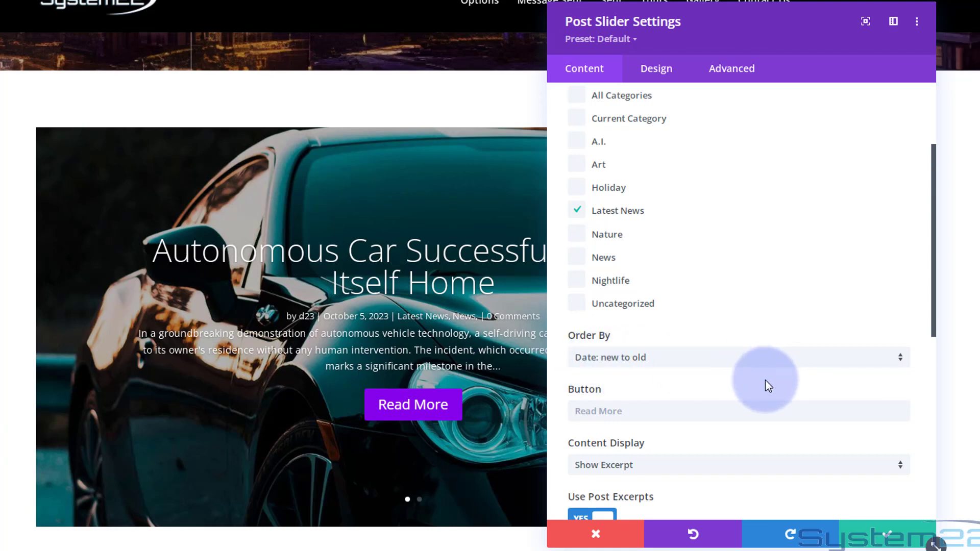
scroll(765, 380, down, 2)
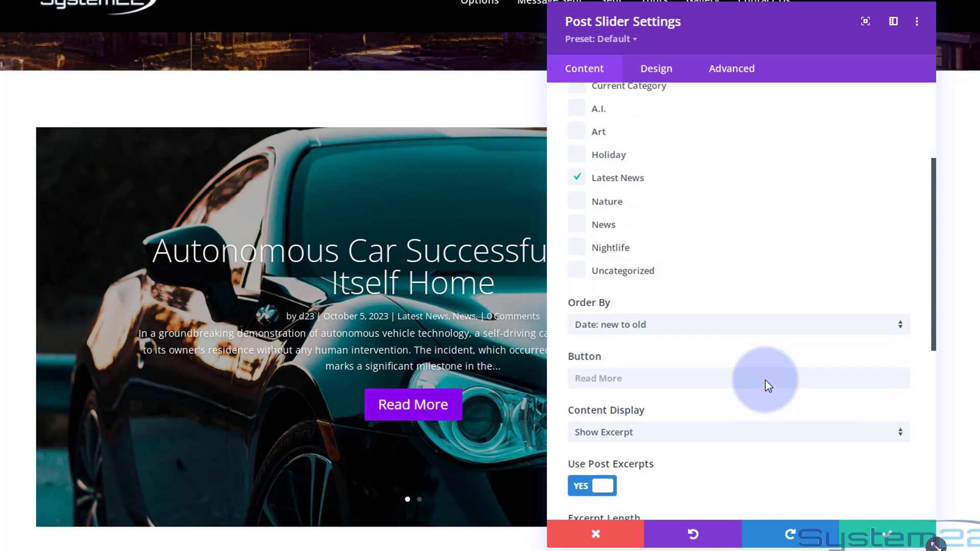
click(583, 342)
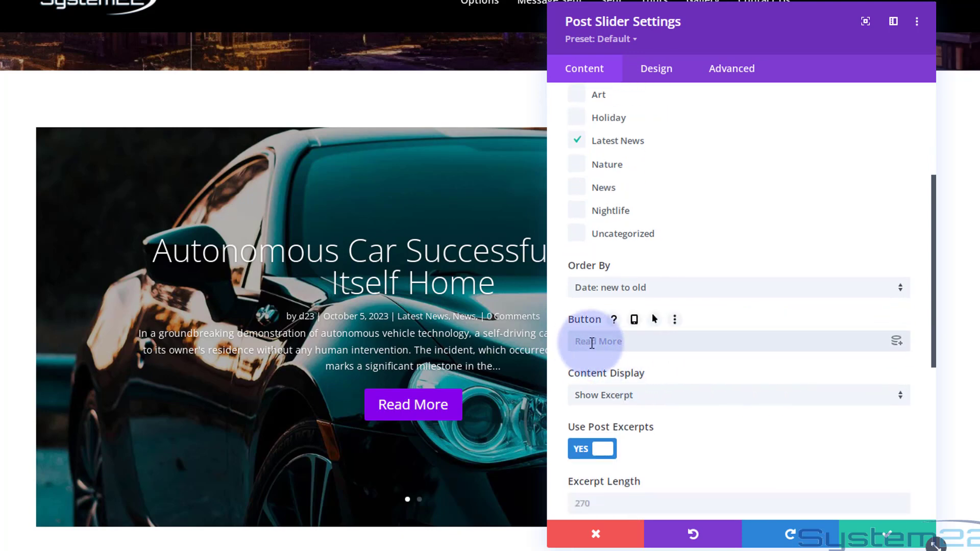
text(See)
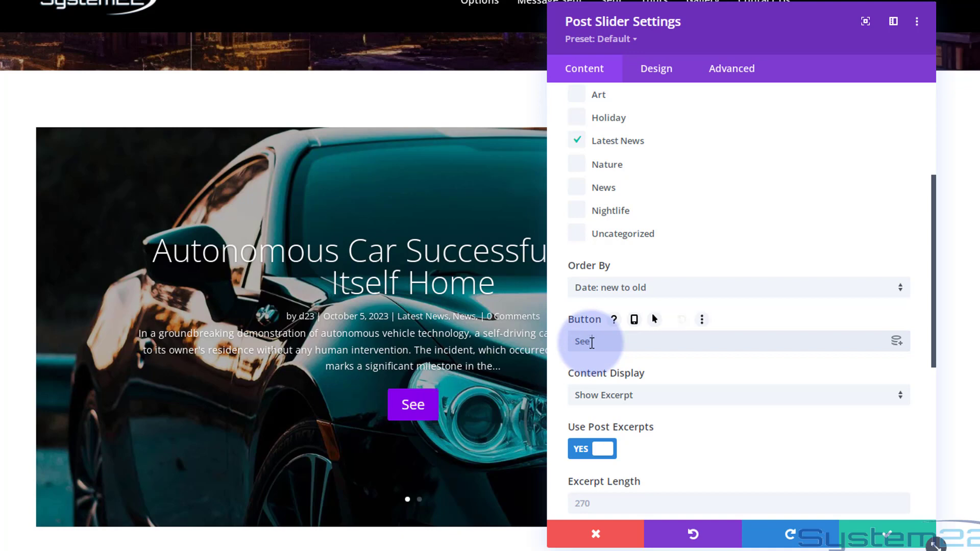
text( Full)
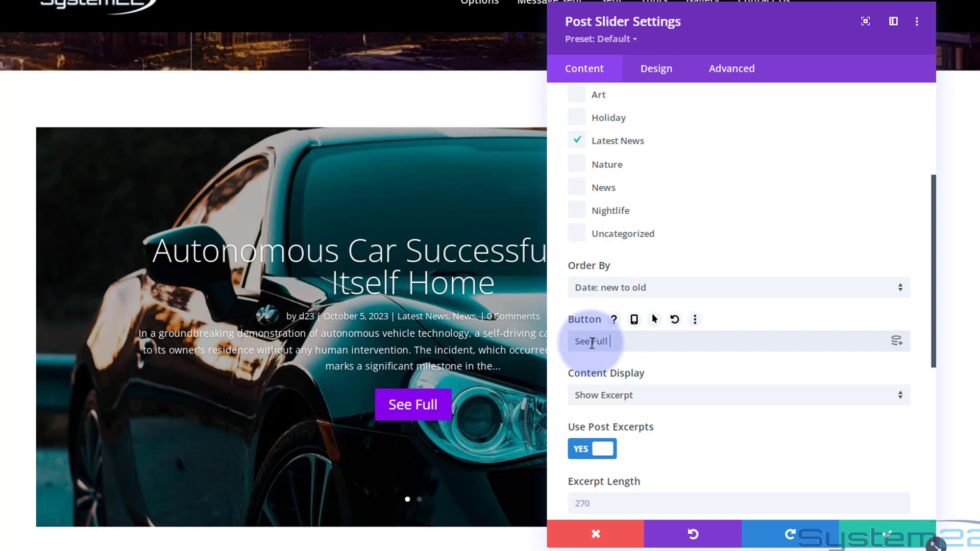
text( Story!)
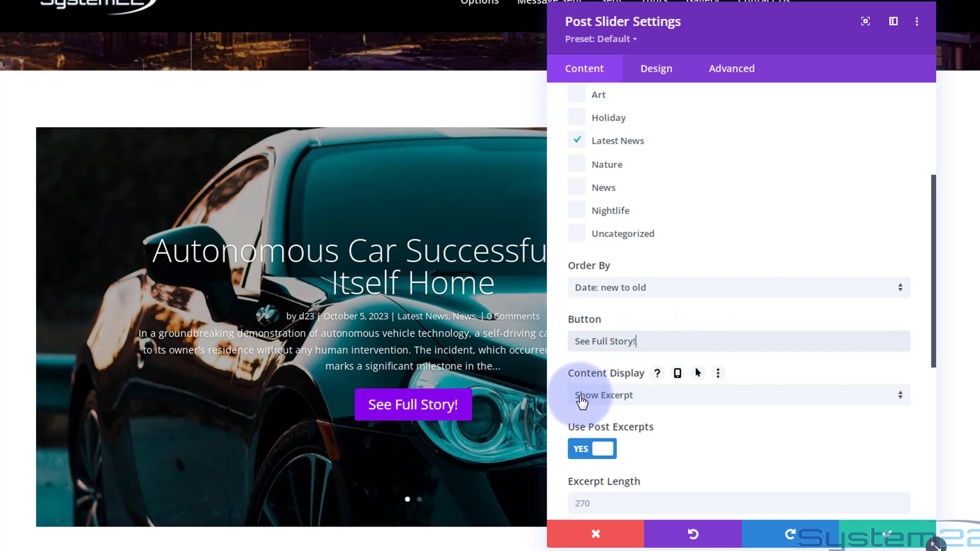
Keep the slider's content display on Show Excerpt and set its post count to 1
click(664, 401)
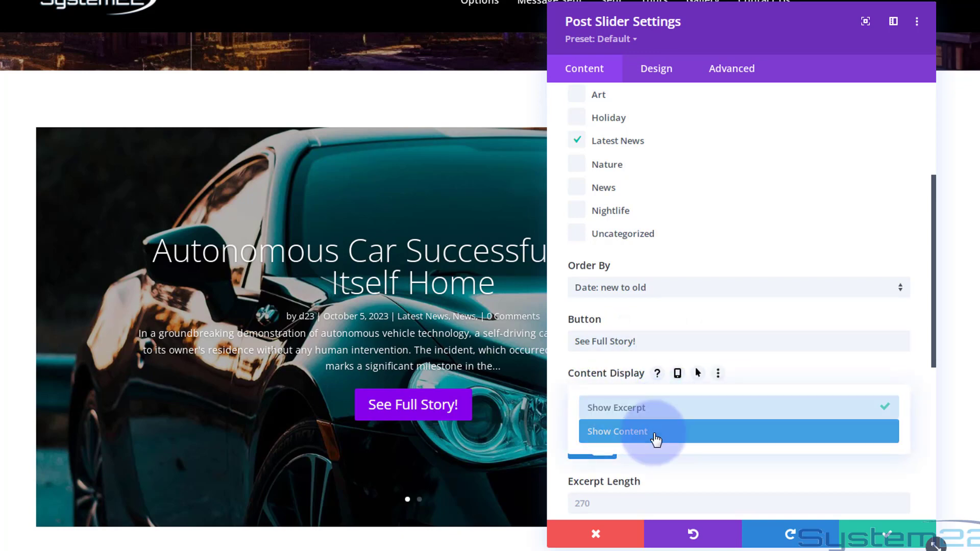
click(562, 388)
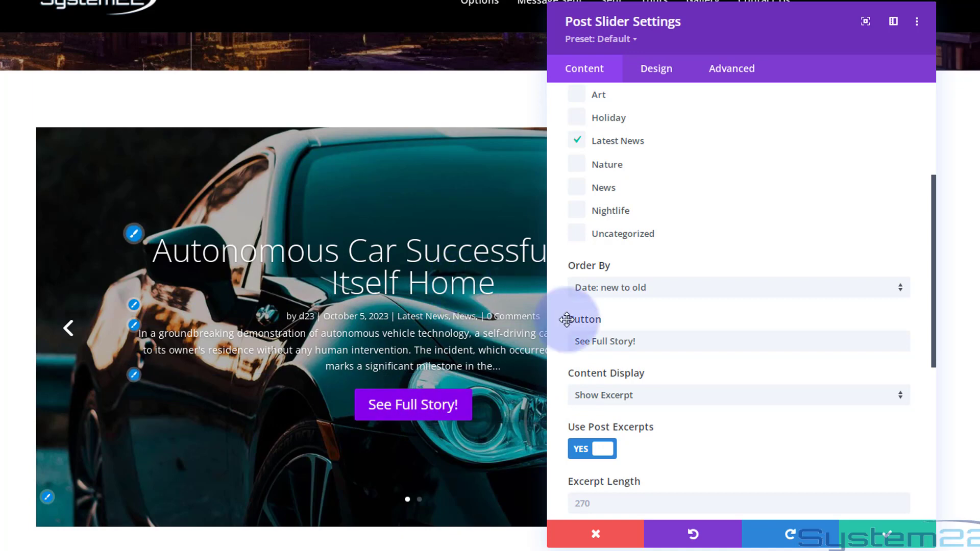
scroll(695, 327, down, 3)
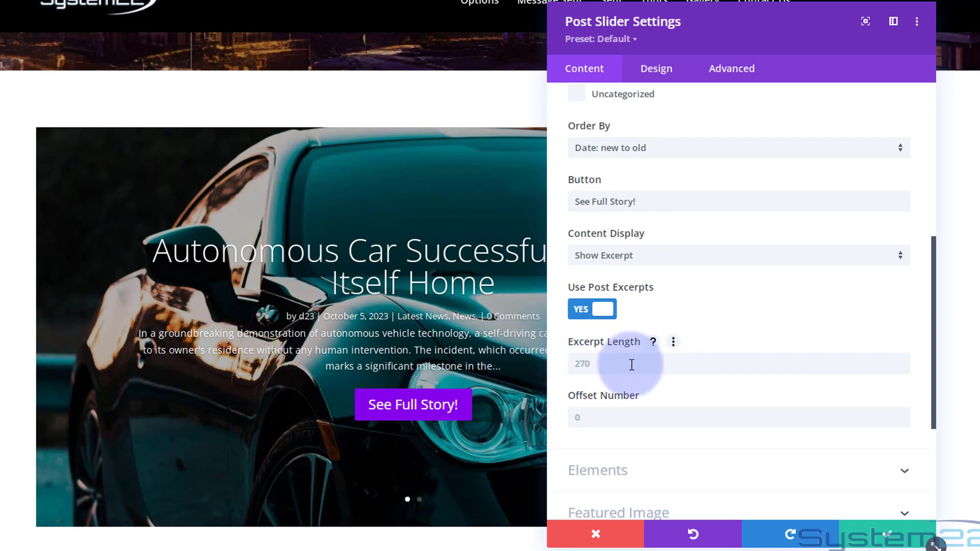
click(586, 363)
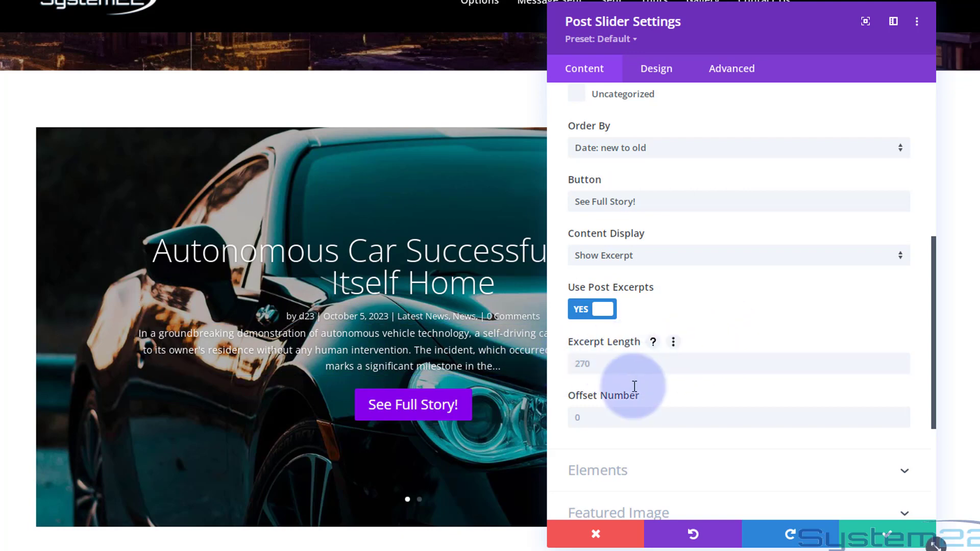
scroll(649, 358, up, 7)
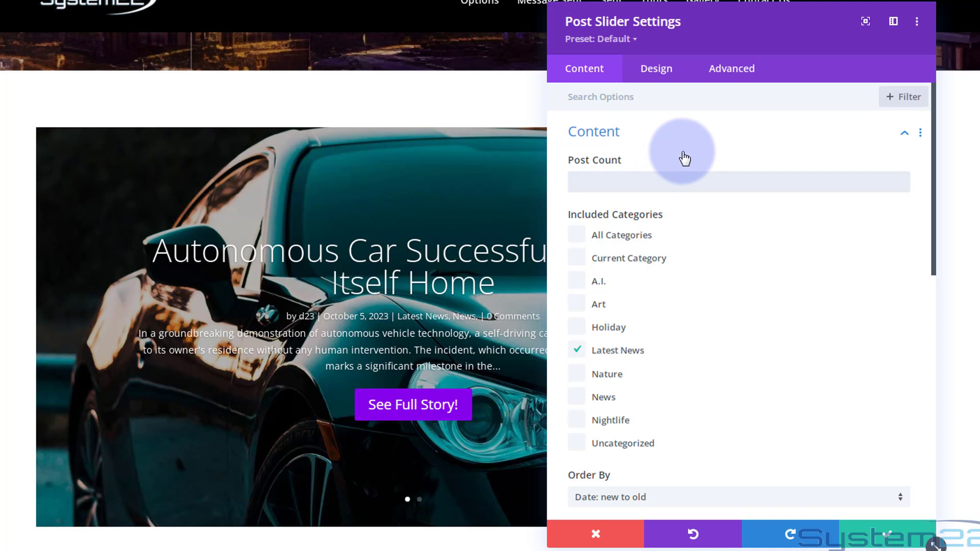
text(1)
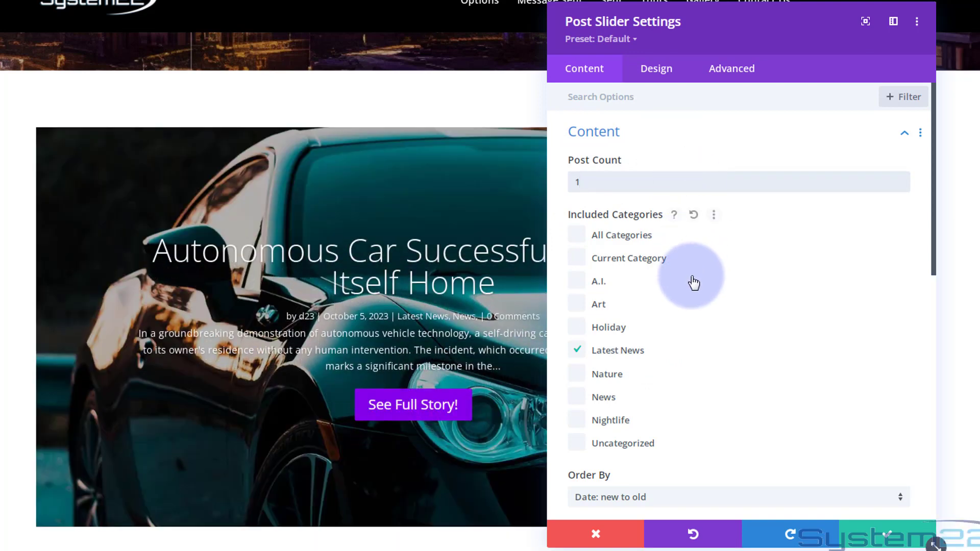
Turn off the slider's arrows, controls and post meta, leaving the Read More button shown
scroll(694, 278, down, 7)
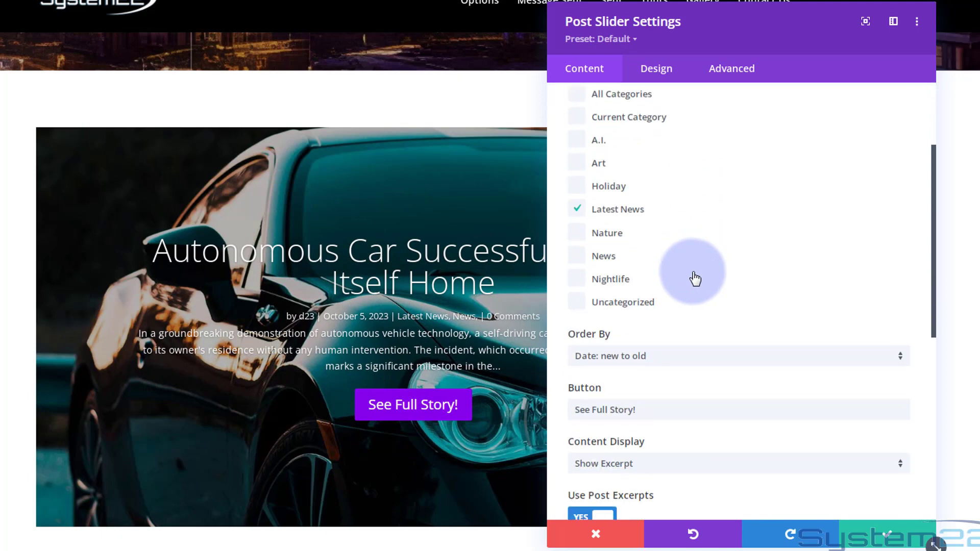
scroll(695, 276, down, 4)
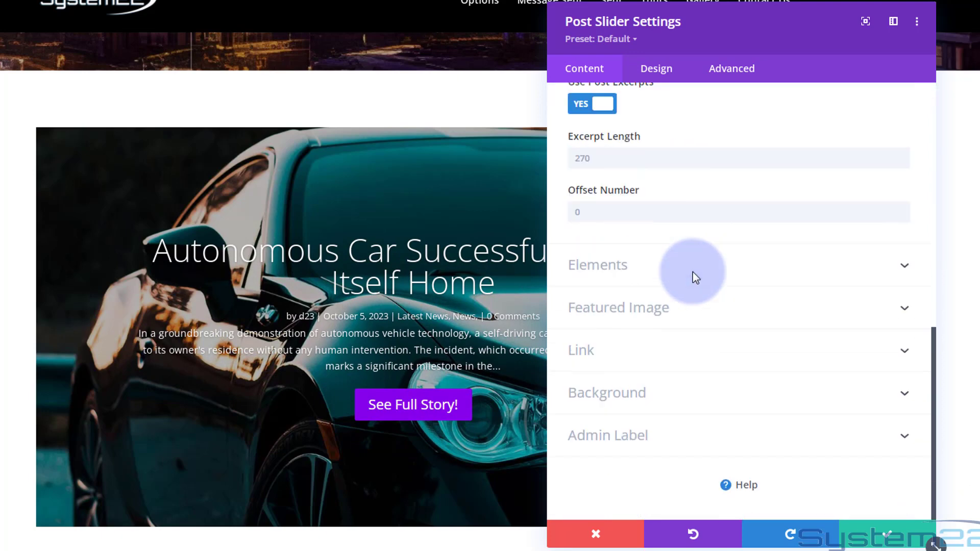
click(692, 262)
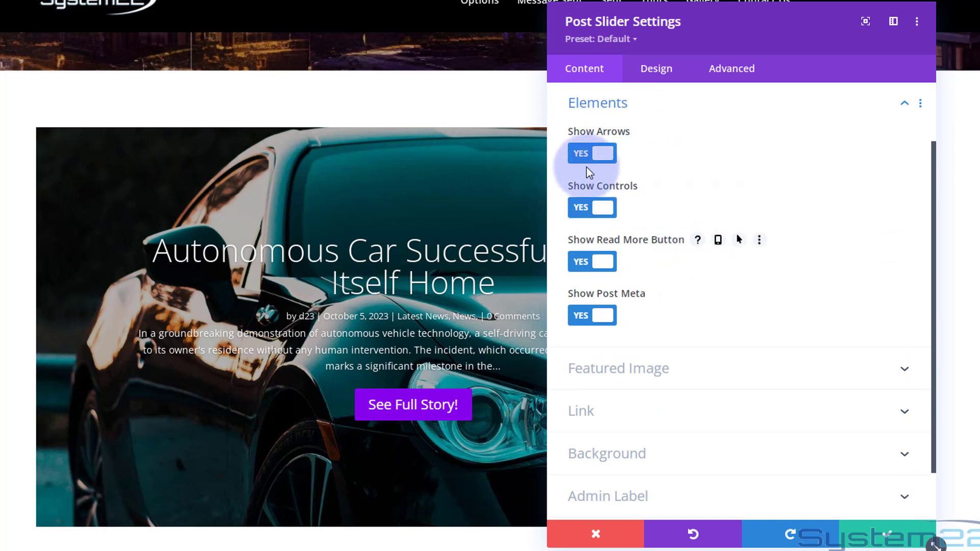
click(580, 156)
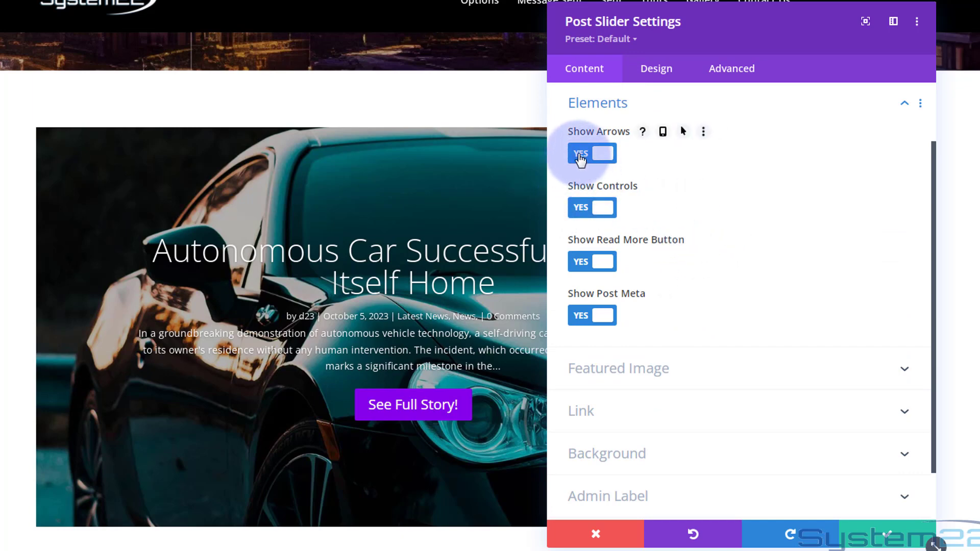
click(580, 160)
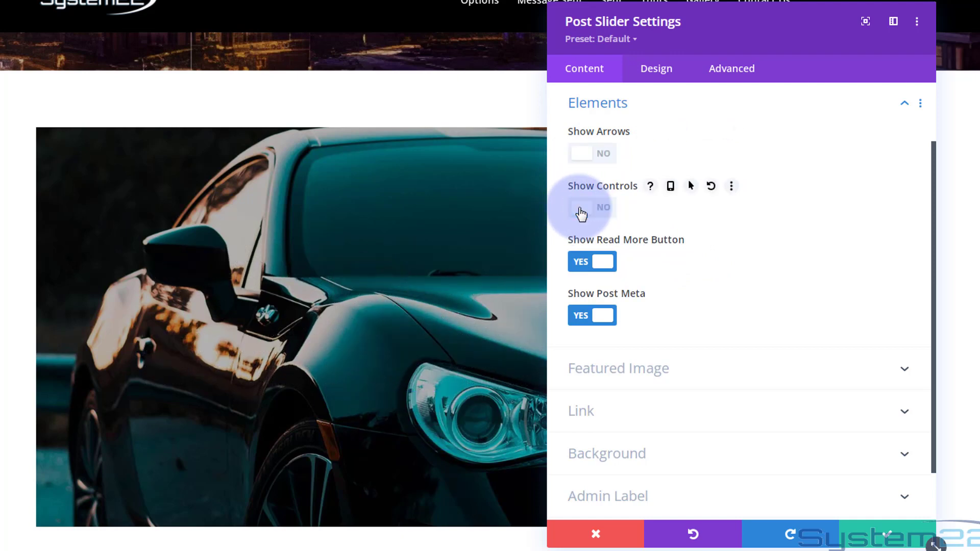
click(580, 263)
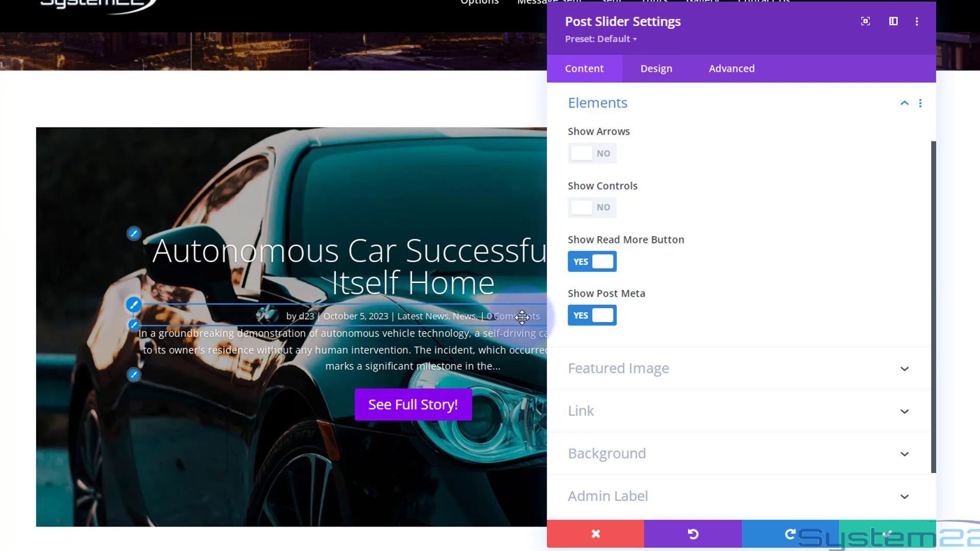
click(597, 310)
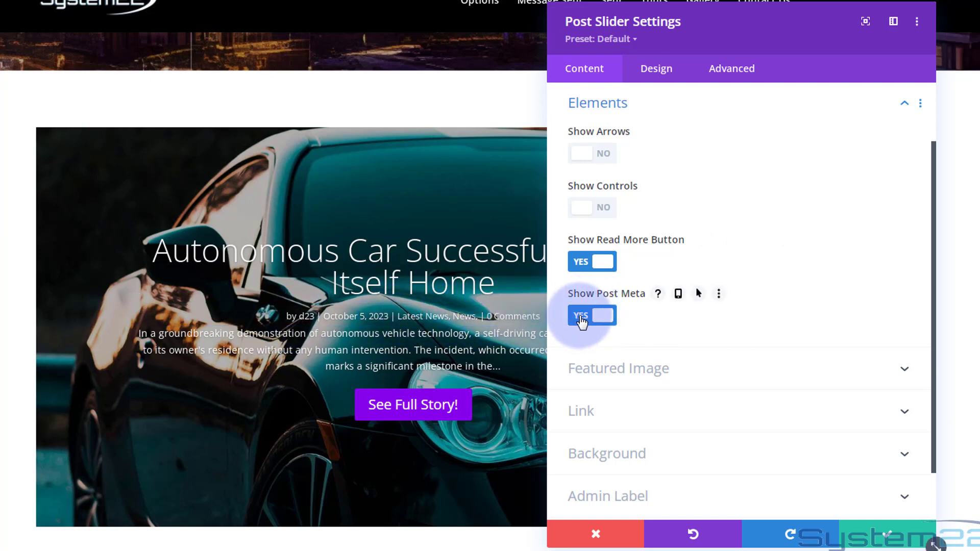
click(582, 322)
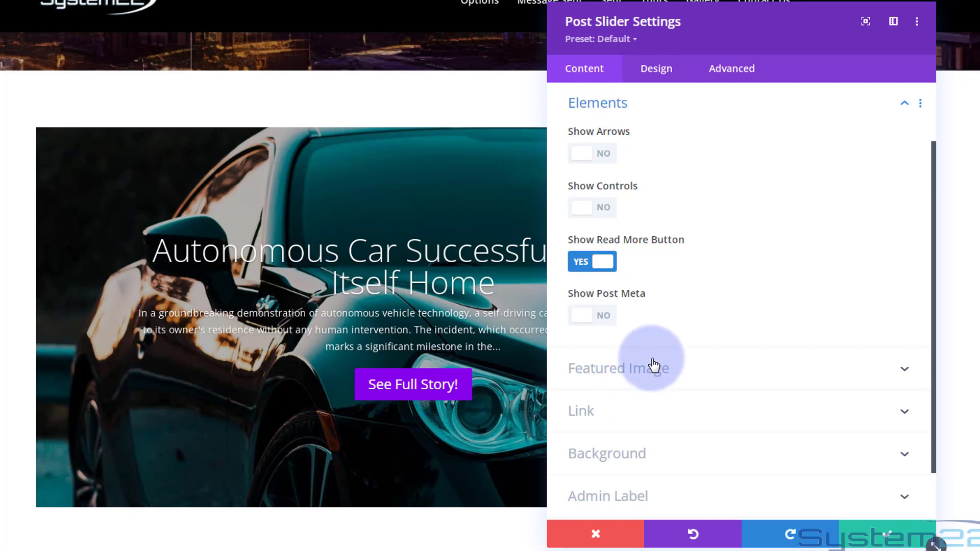
Review the slider's featured image placement choices, keeping Background
click(681, 368)
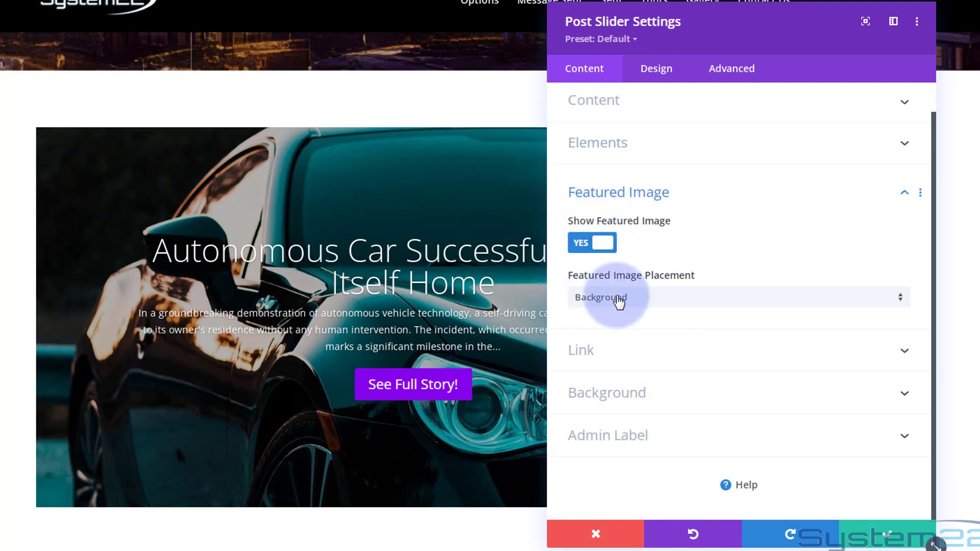
click(655, 302)
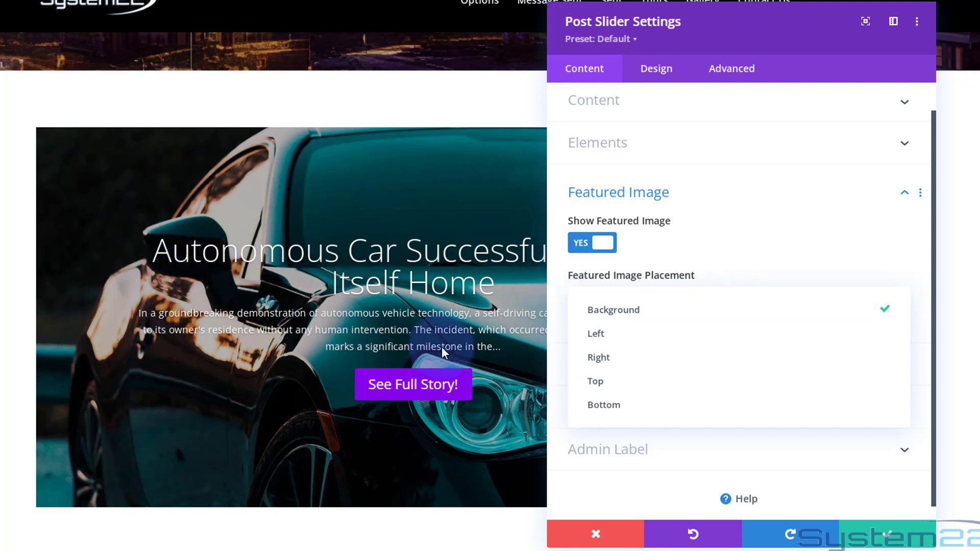
click(557, 298)
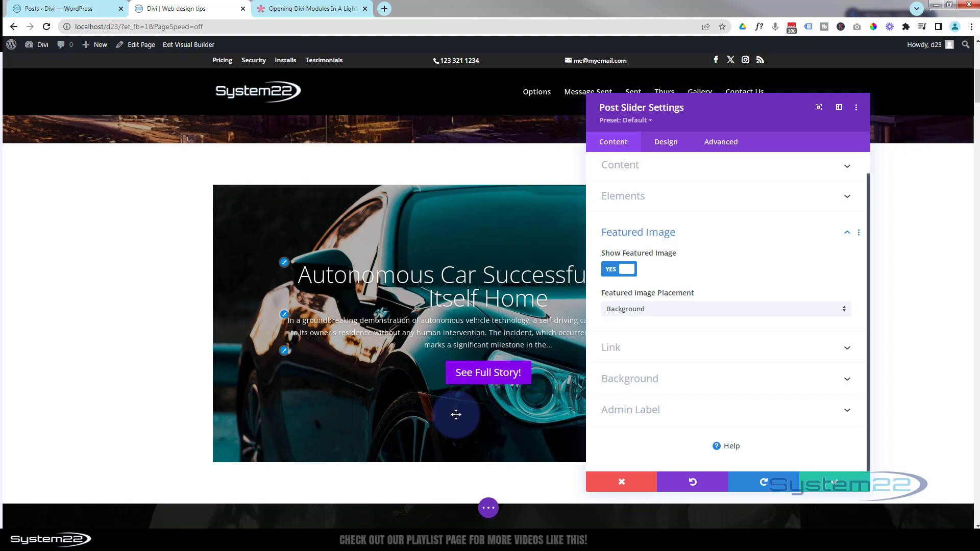
Open the draft "Man Embarks on Epic Journey to Walk Around the World" in the post editor and examine its featured image setting
click(79, 10)
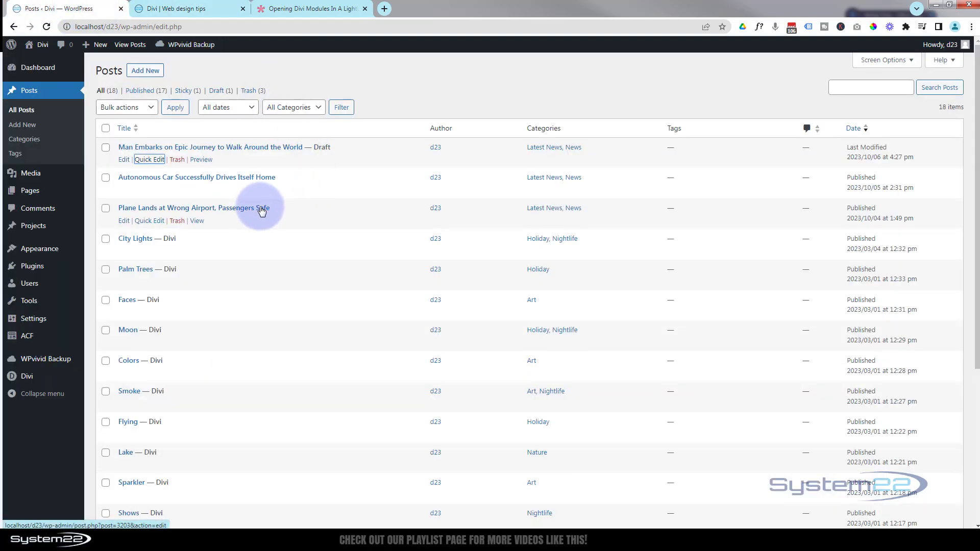
ctrl+click(123, 160)
click(192, 9)
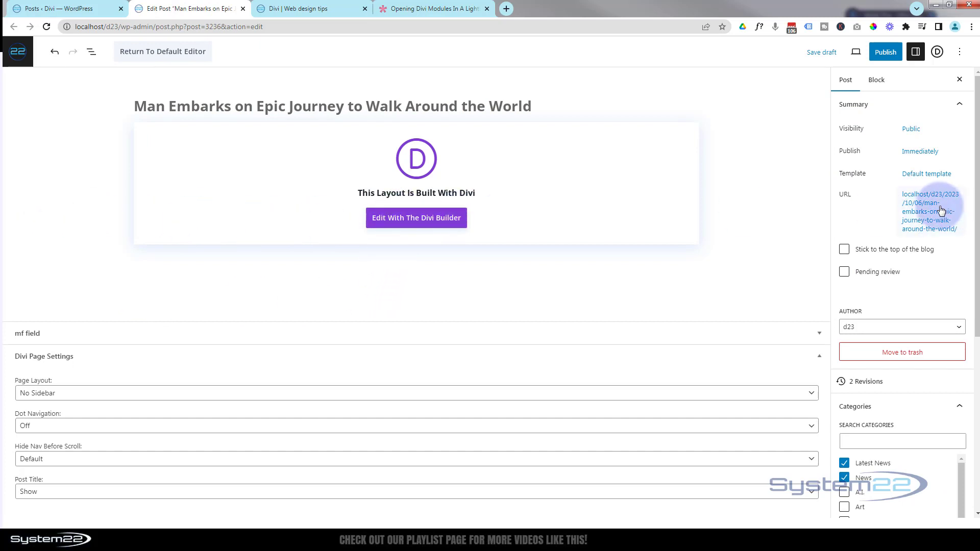
scroll(904, 190, down, 5)
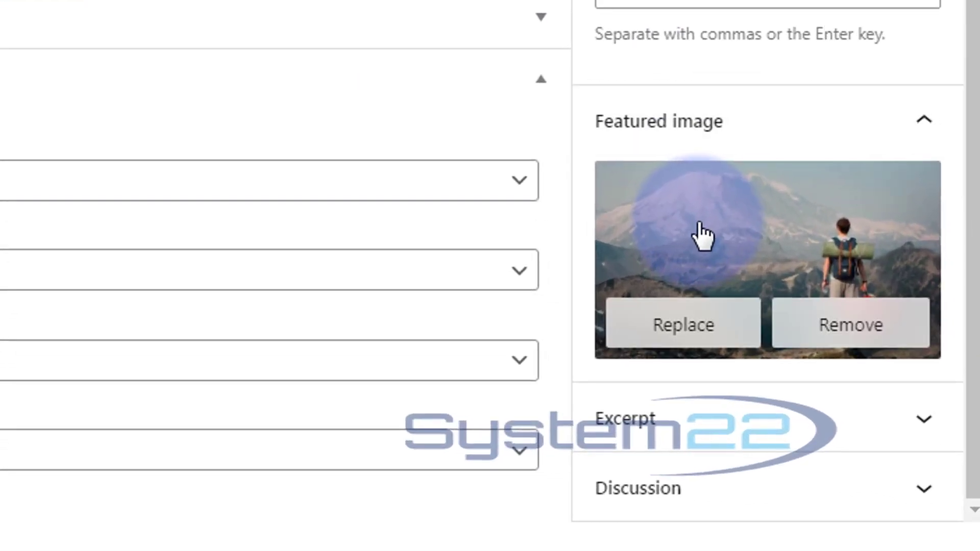
click(926, 128)
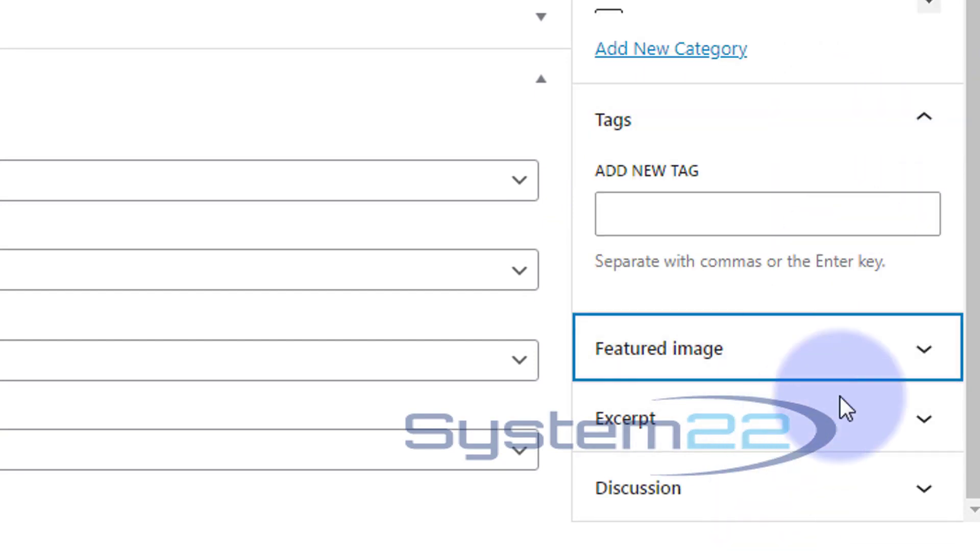
click(928, 360)
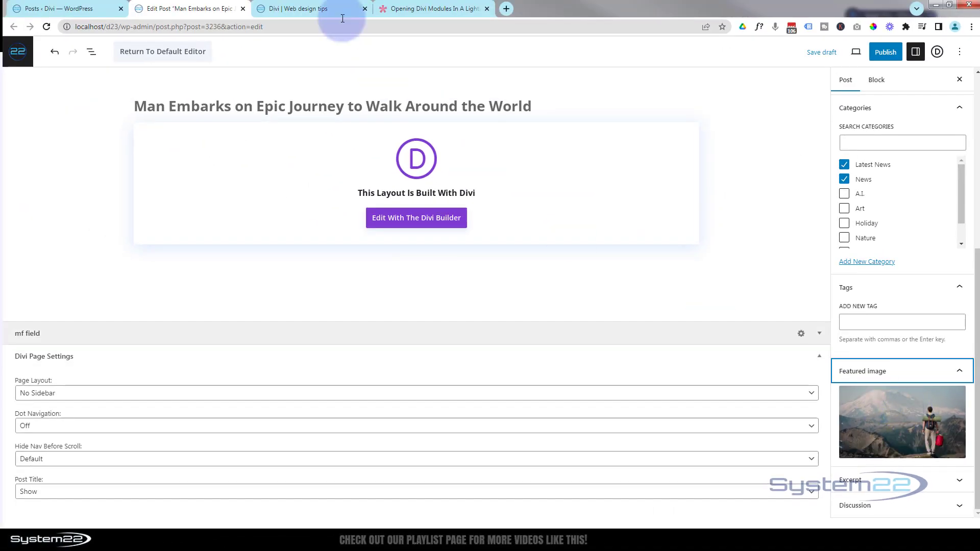
Return to the home page in the Visual Builder and save the post slider's settings
click(322, 8)
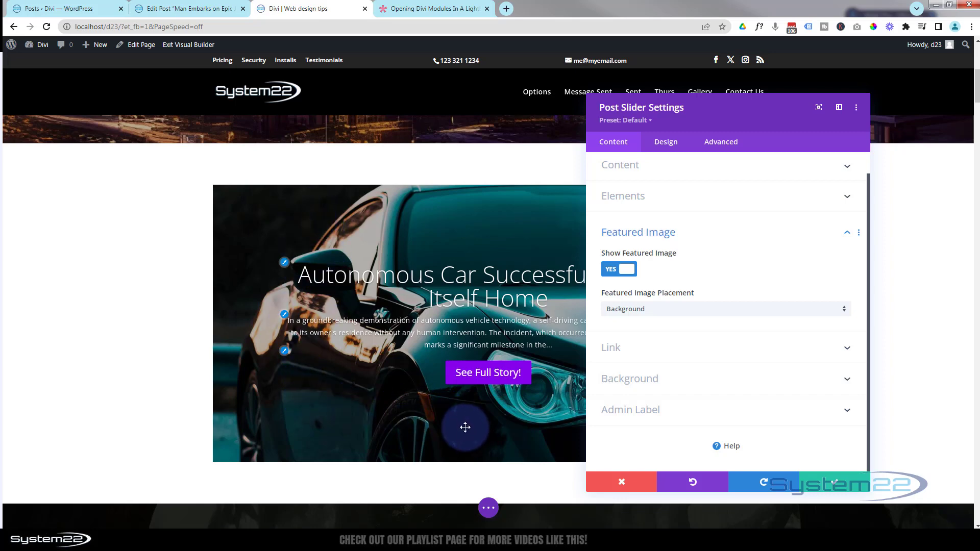
click(843, 488)
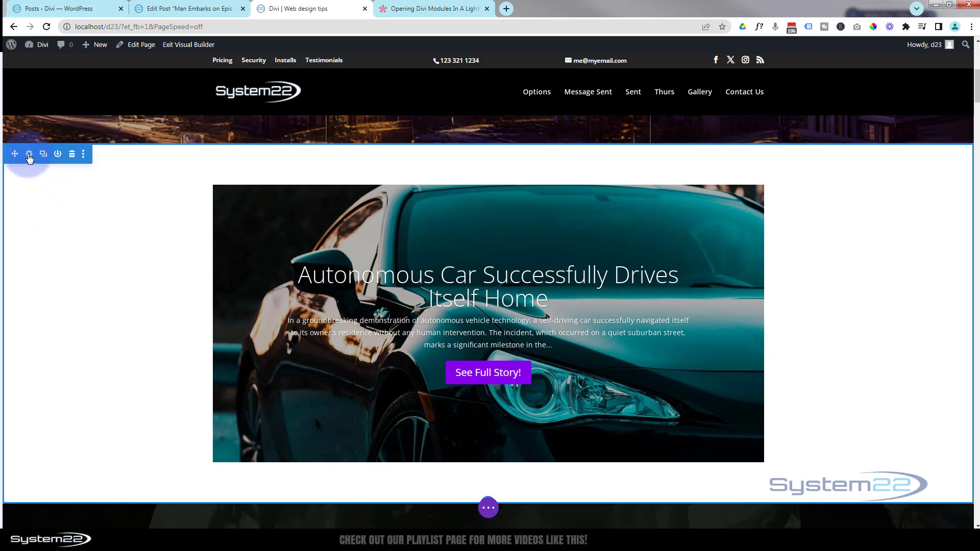
Give the section holding the post slider a semi-transparent black background, rgba(0,0,0,0.8), and save the section settings
click(30, 155)
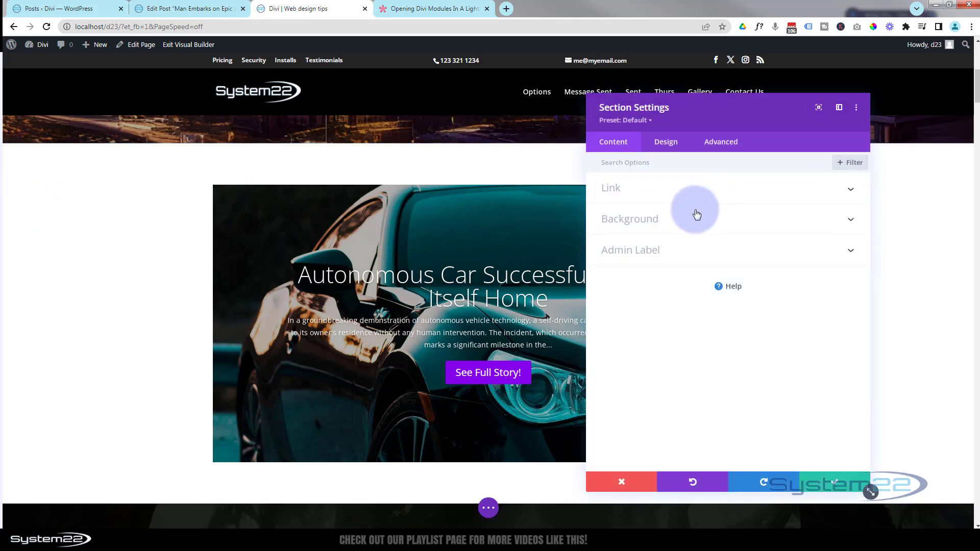
click(681, 219)
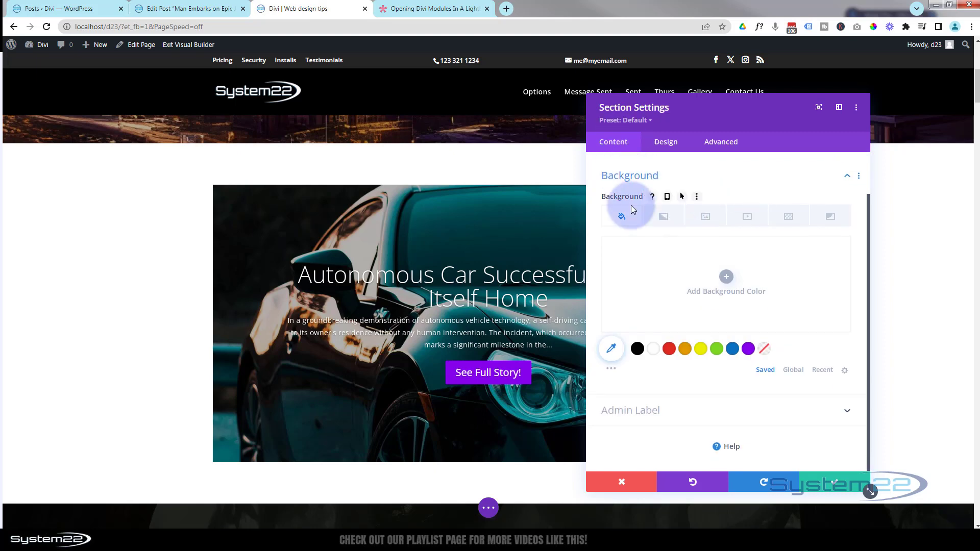
click(639, 350)
click(729, 313)
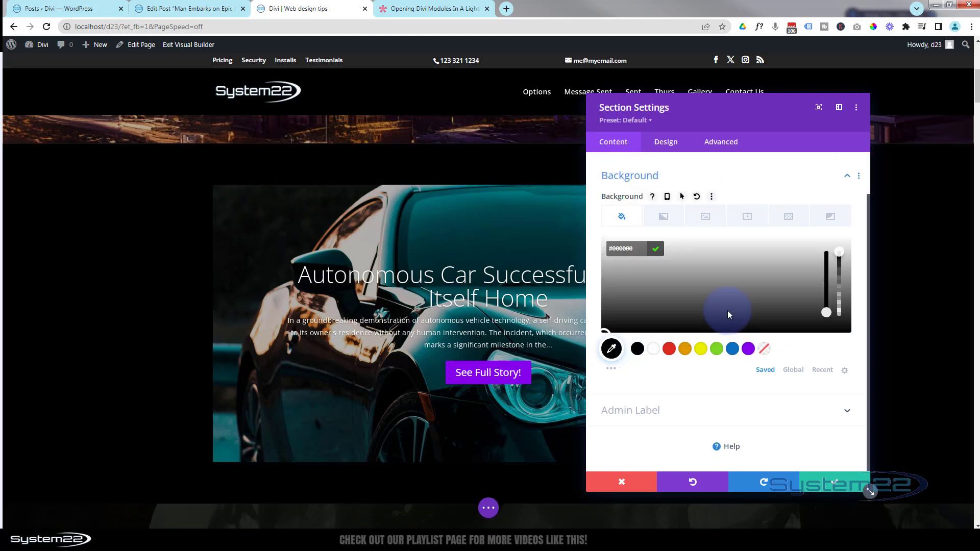
click(844, 252)
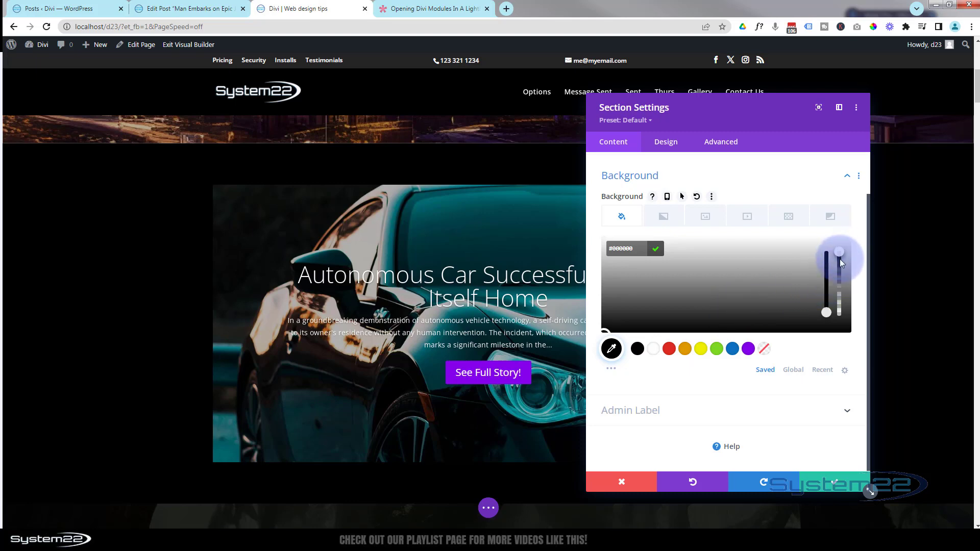
drag(841, 252, 842, 273)
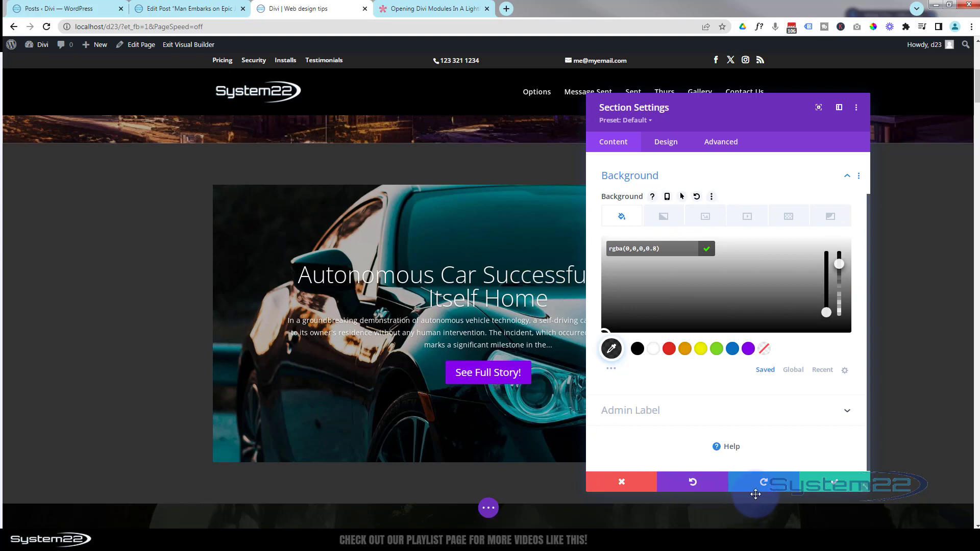
click(829, 483)
click(829, 483)
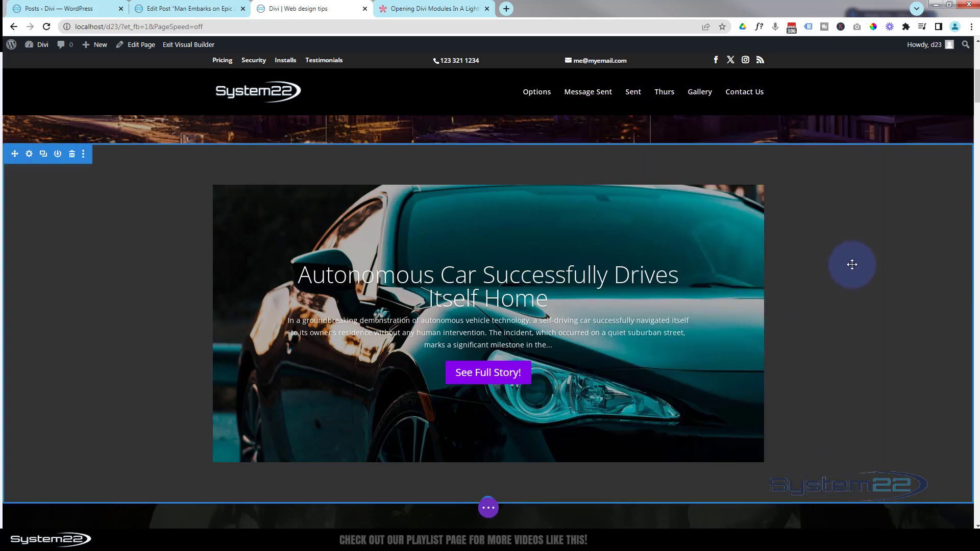
Insert a regular section below the slider section with a single-column row containing a Button module
scroll(852, 264, down, 2)
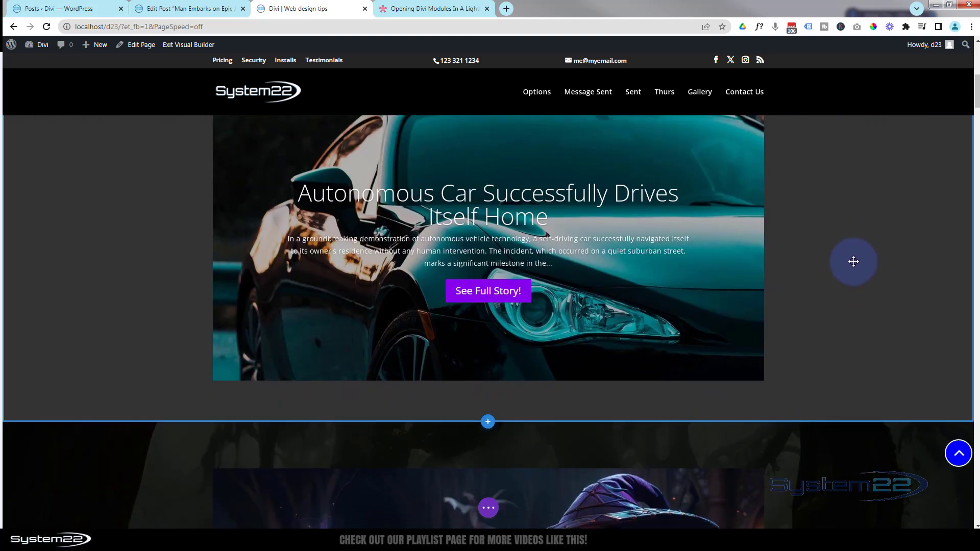
click(489, 421)
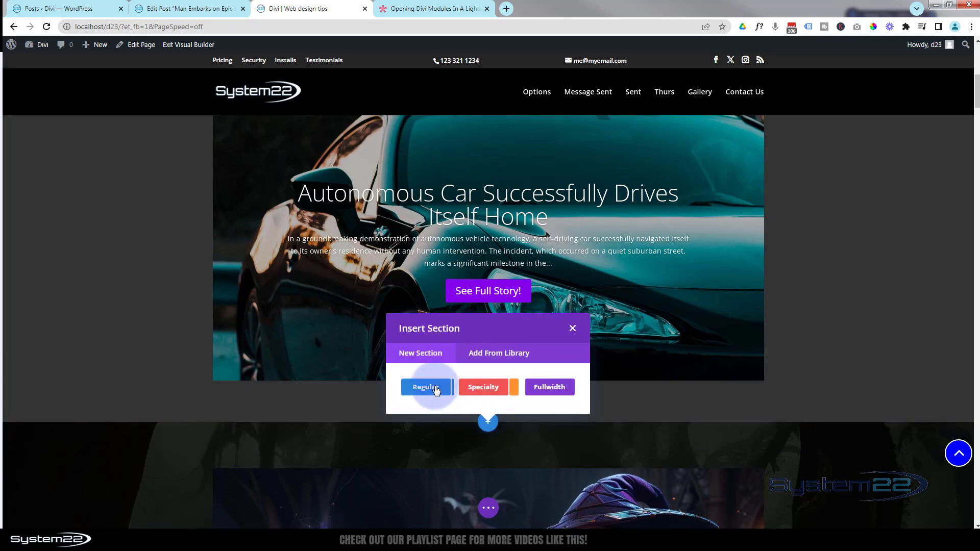
click(427, 388)
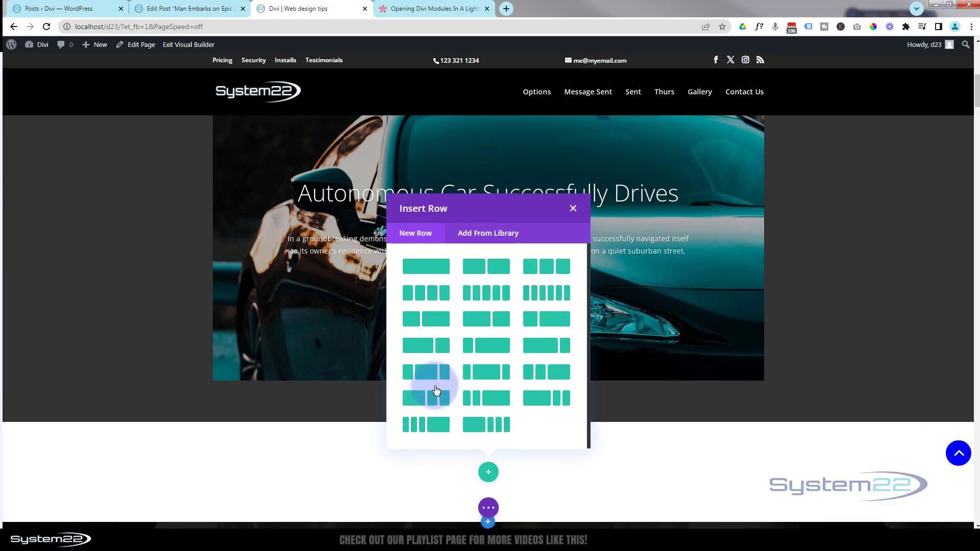
click(428, 269)
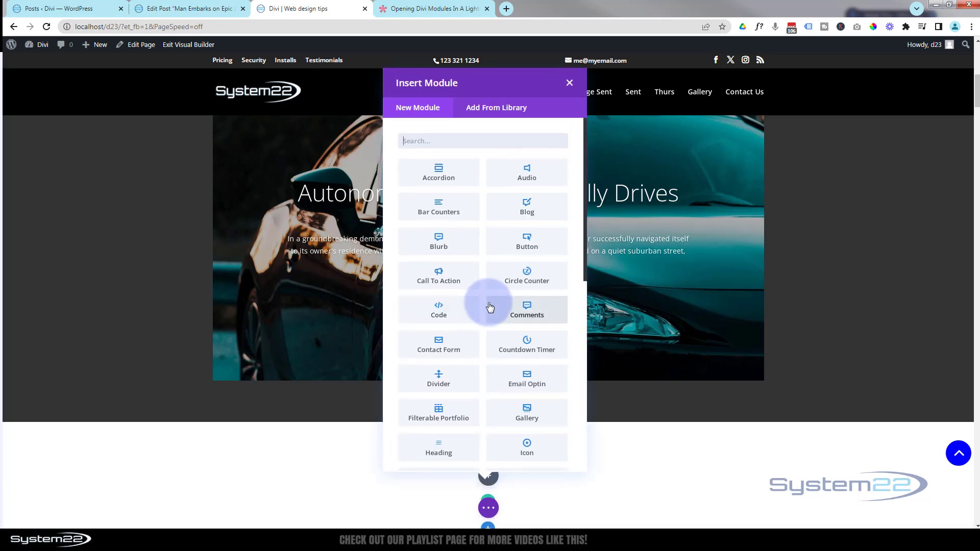
click(519, 249)
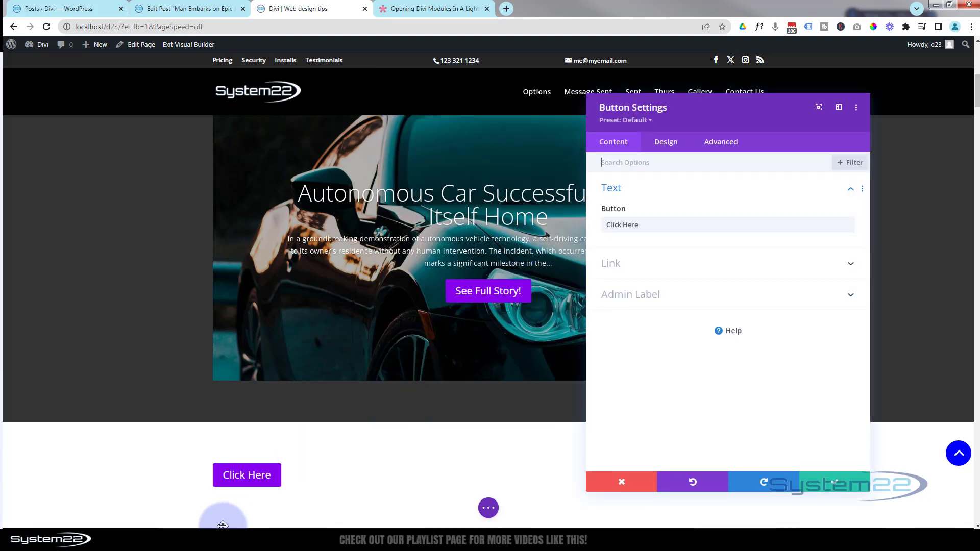
Set the new button's text to "Latest News!"
drag(641, 224, 599, 229)
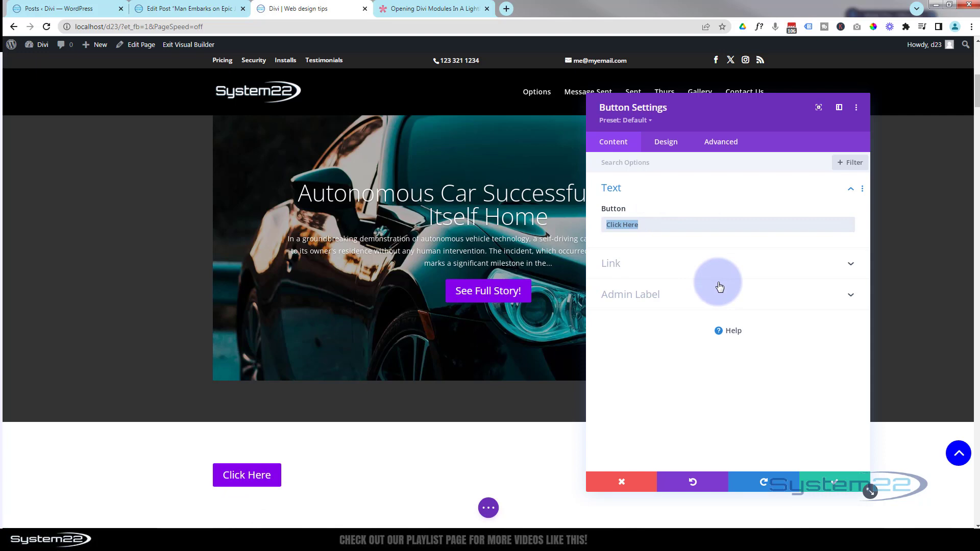
text(Latest)
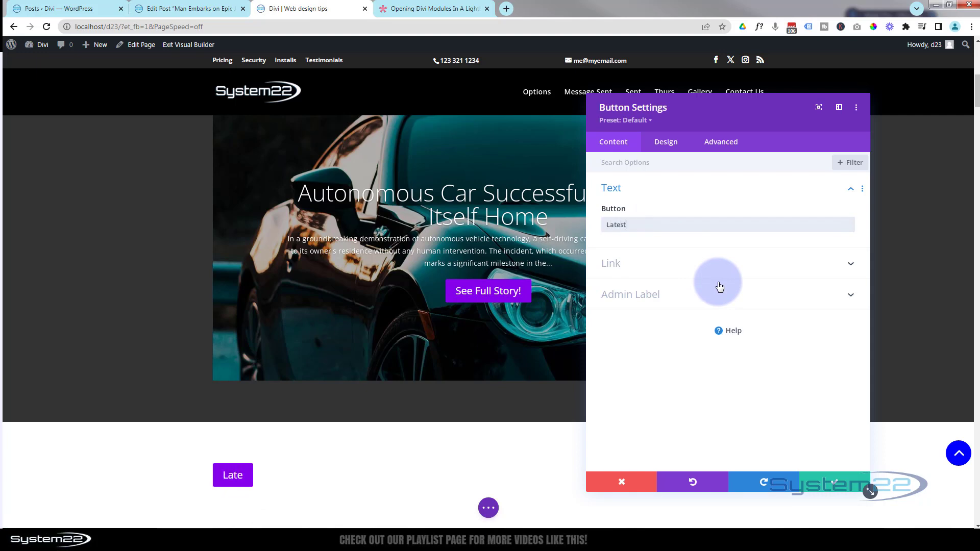
text( News!)
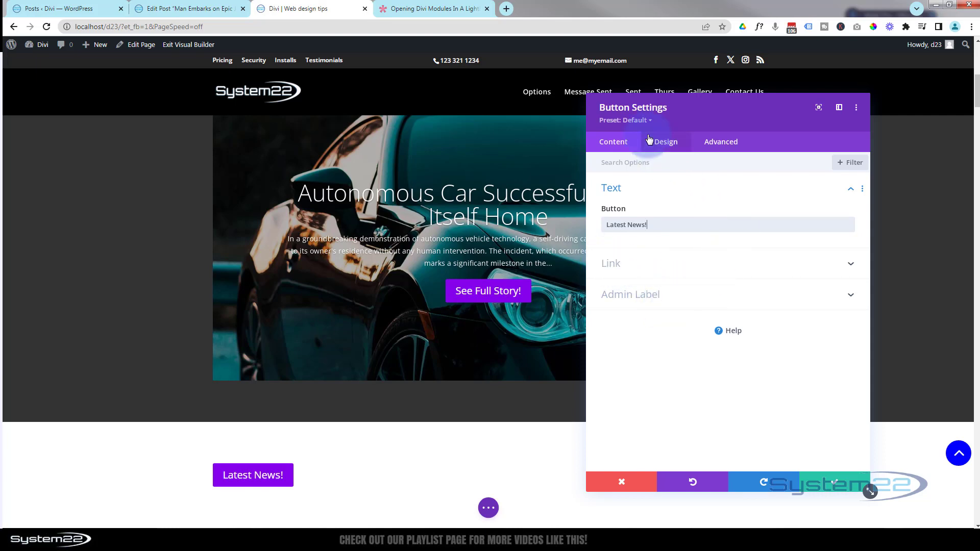
Center the Latest News! button, enable custom styles for it, and save the button settings
click(671, 143)
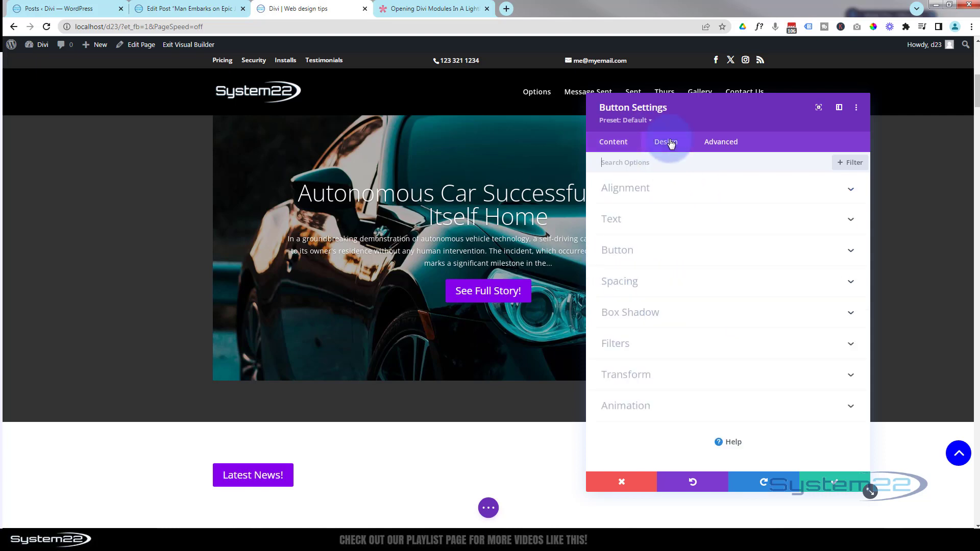
click(714, 190)
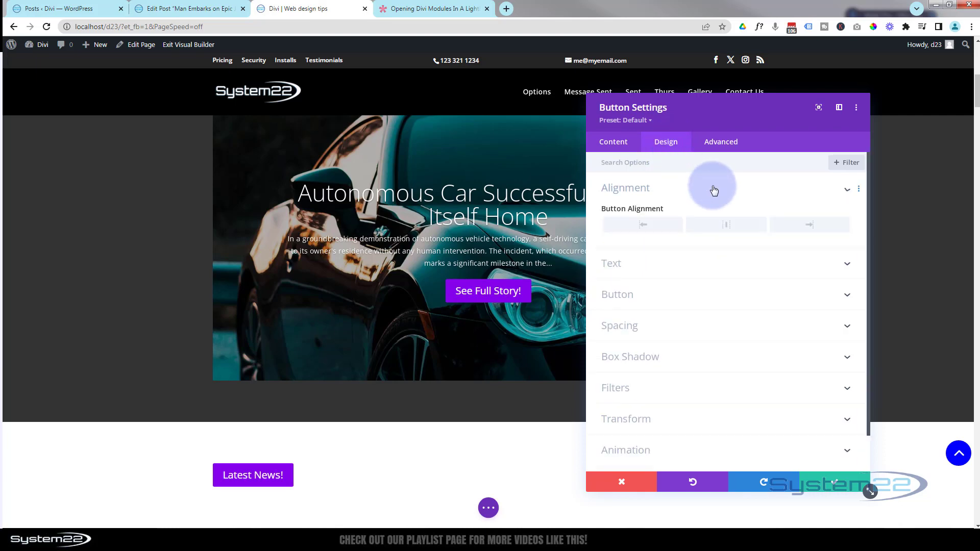
click(733, 228)
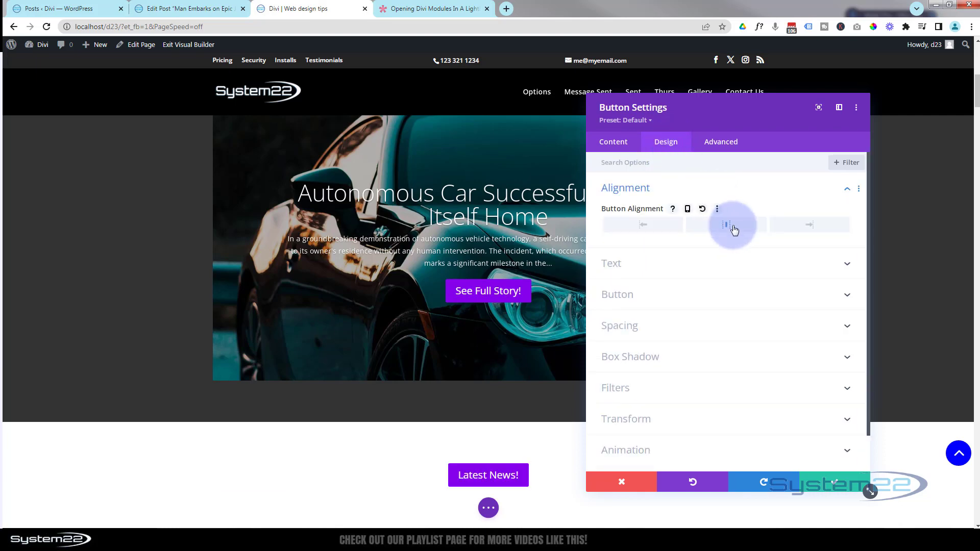
click(737, 296)
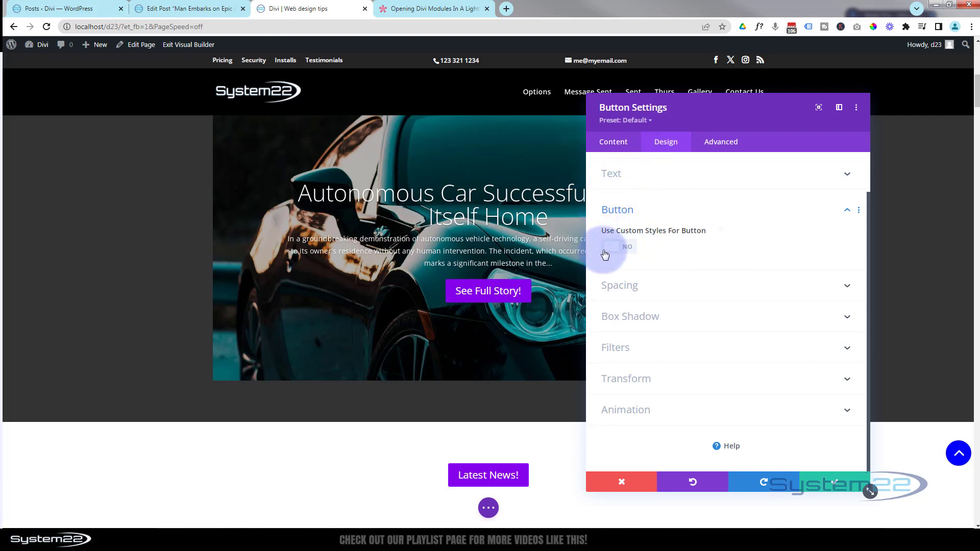
click(631, 252)
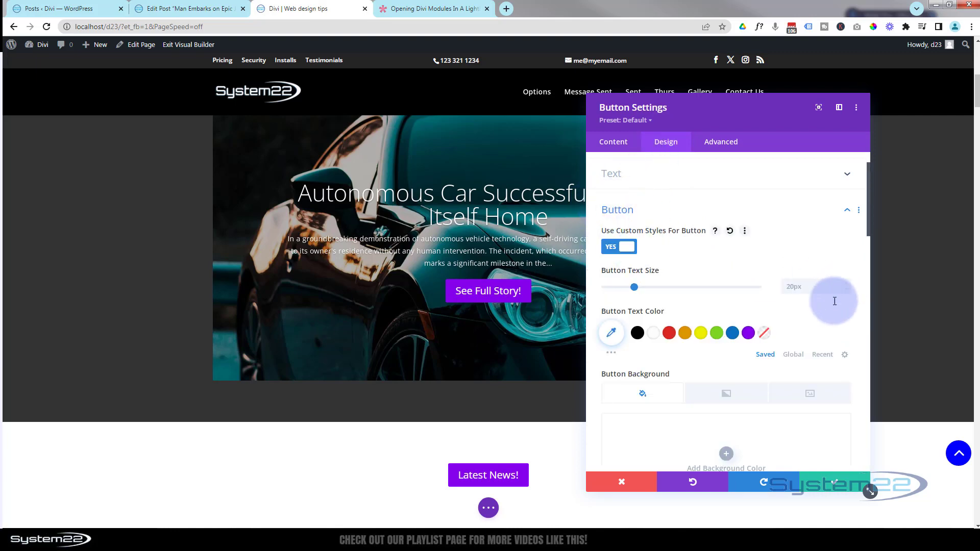
click(836, 483)
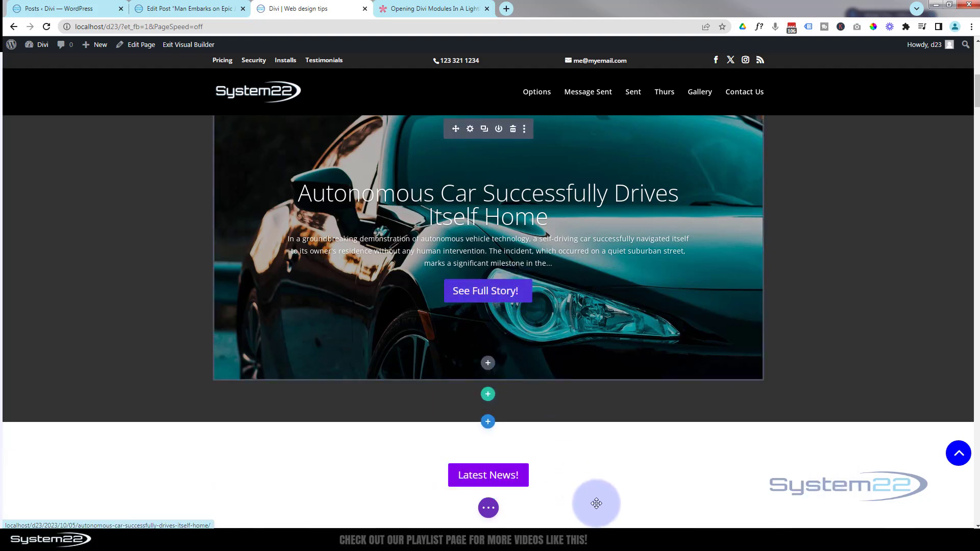
Switch to the "Opening Divi Modules In A Lightbox" article and copy its entire Custom CSS code block
click(401, 8)
drag(978, 165, 975, 26)
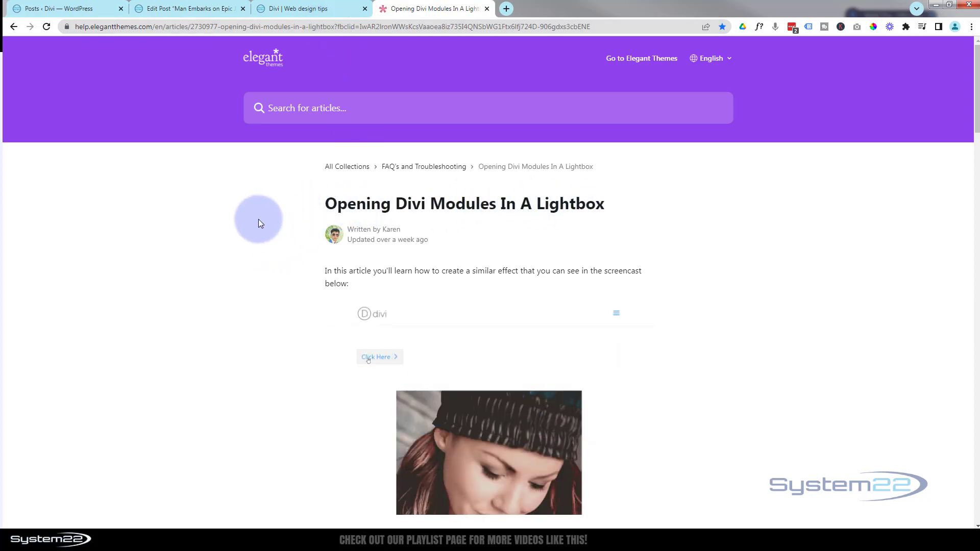
scroll(258, 216, down, 9)
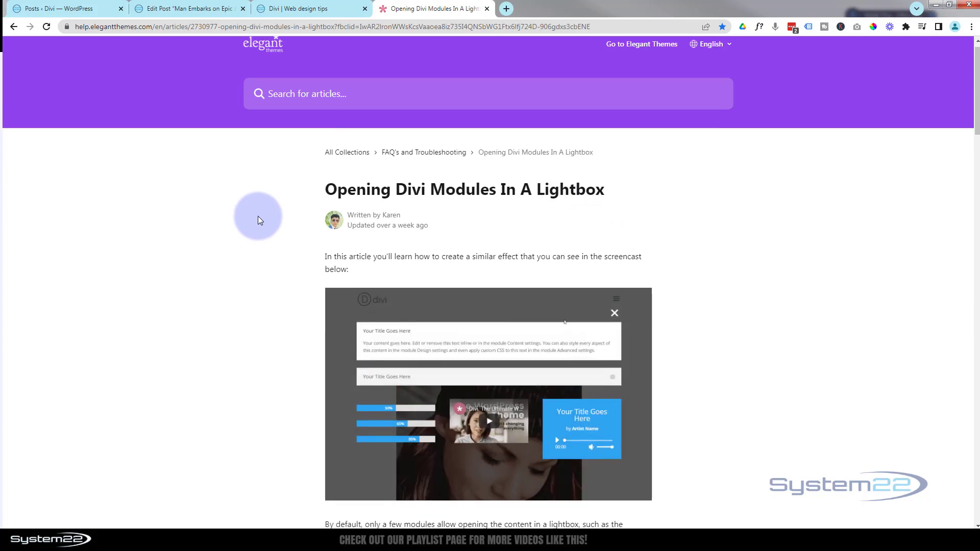
scroll(258, 217, down, 10)
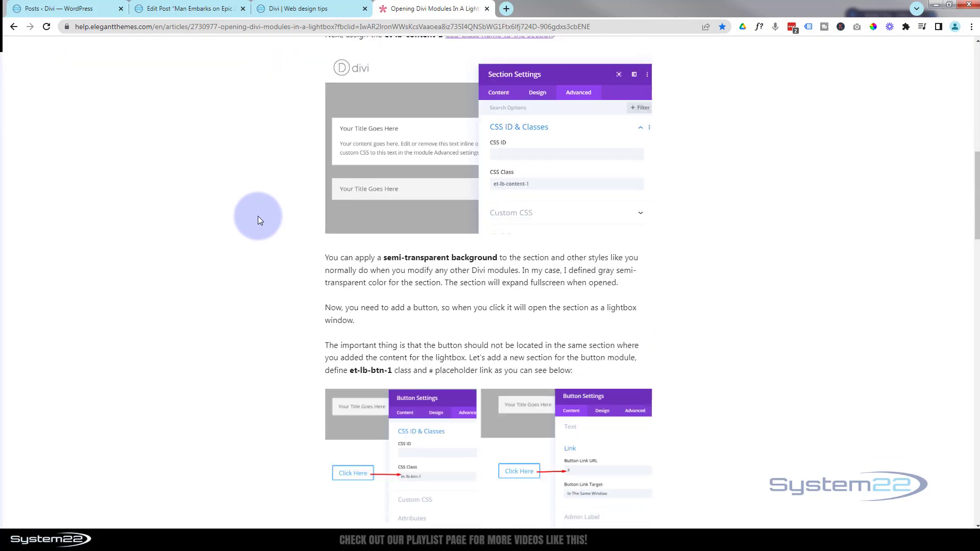
scroll(258, 216, down, 2)
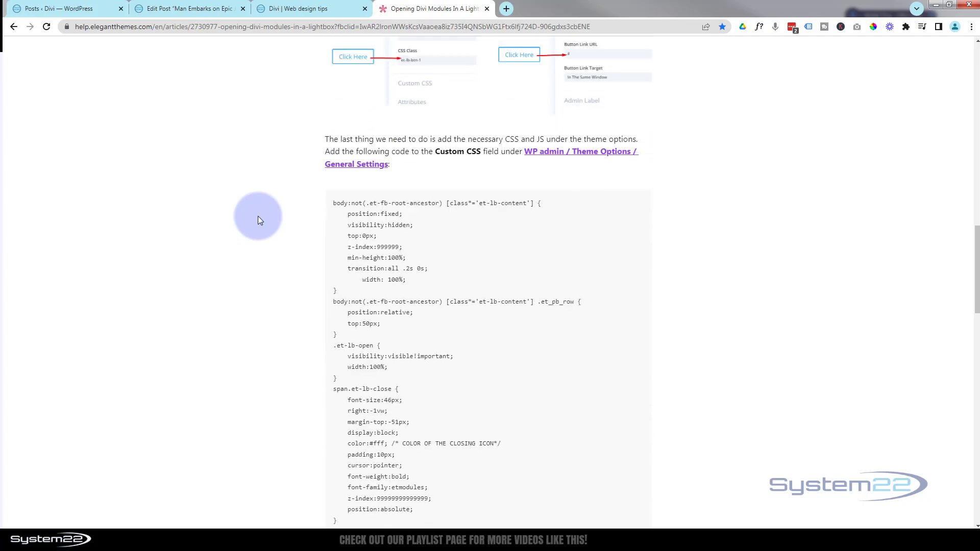
scroll(258, 216, down, 1)
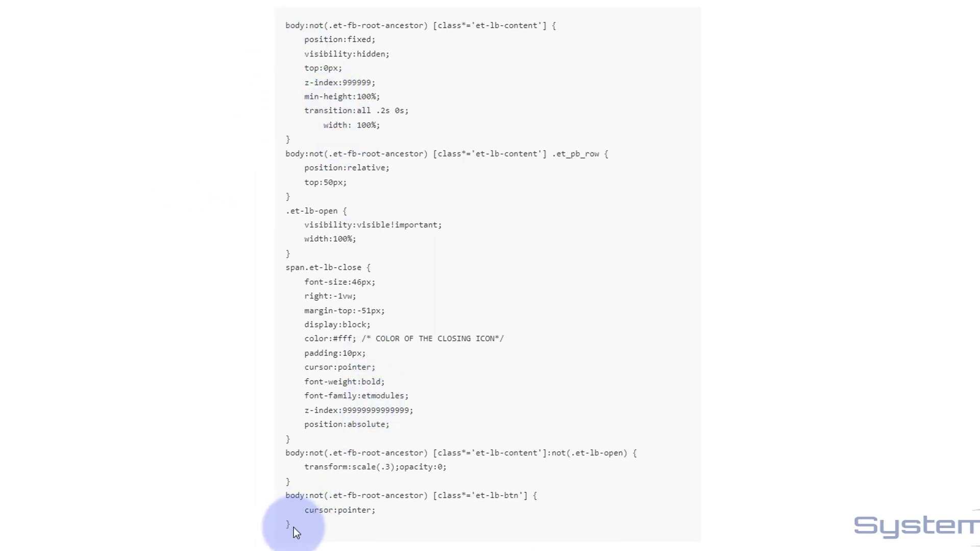
drag(294, 527, 247, 29)
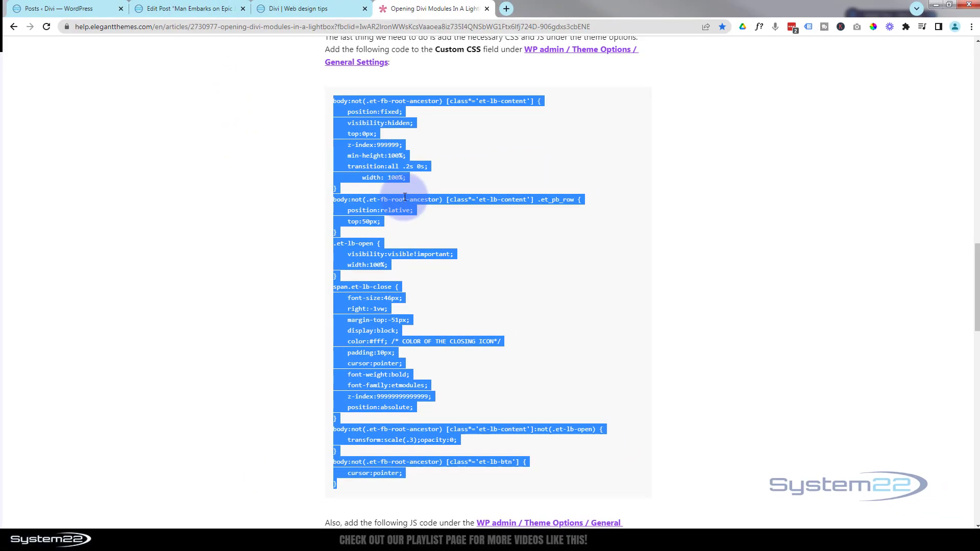
Return to the WordPress admin and open Divi's Theme Options
click(64, 9)
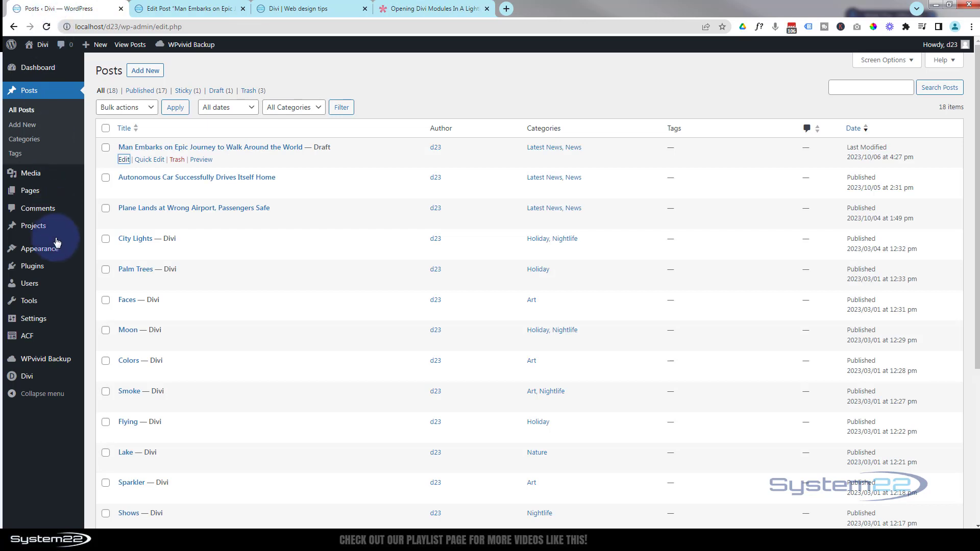
mouse_move(41, 377)
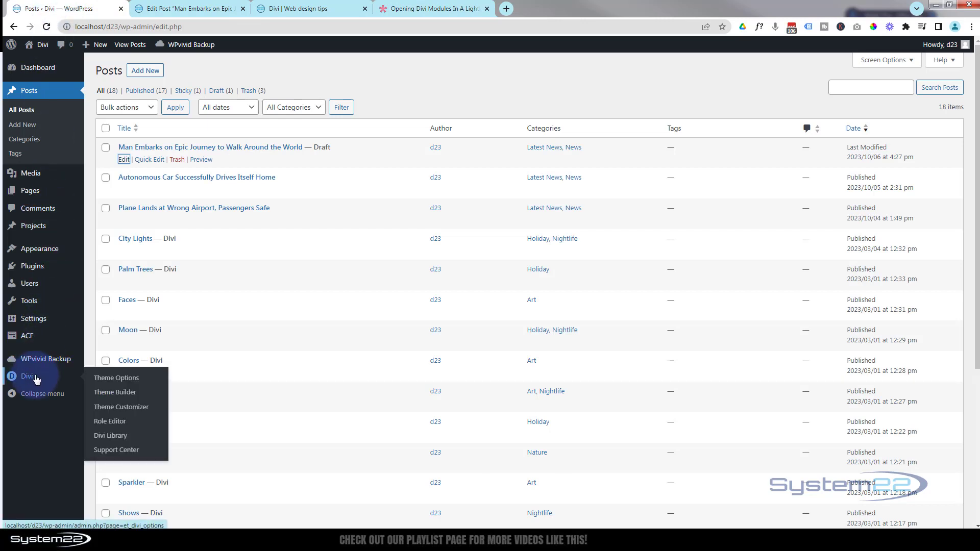
click(127, 380)
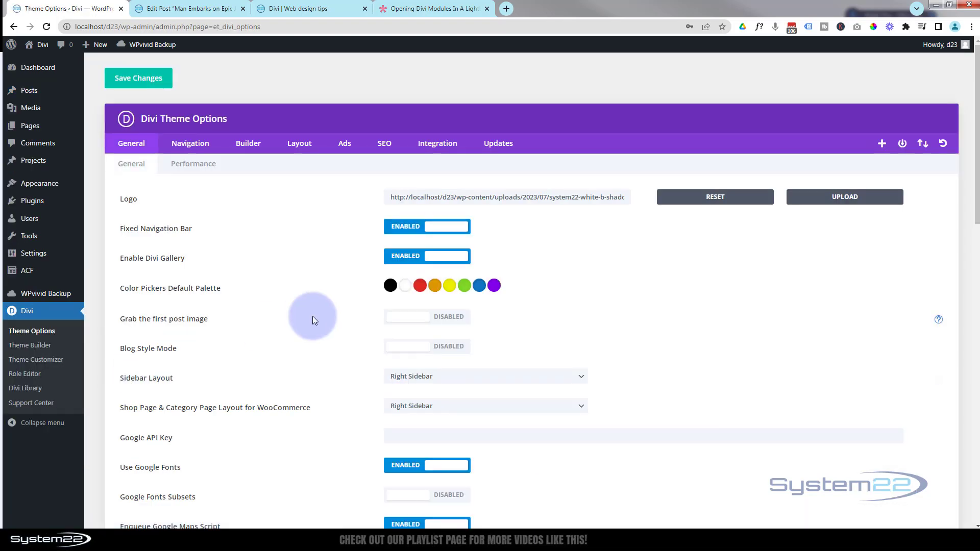
Paste the copied lightbox CSS on a new first line of the Custom CSS, above the Back To Top rule
scroll(313, 320, down, 6)
scroll(313, 320, up, 6)
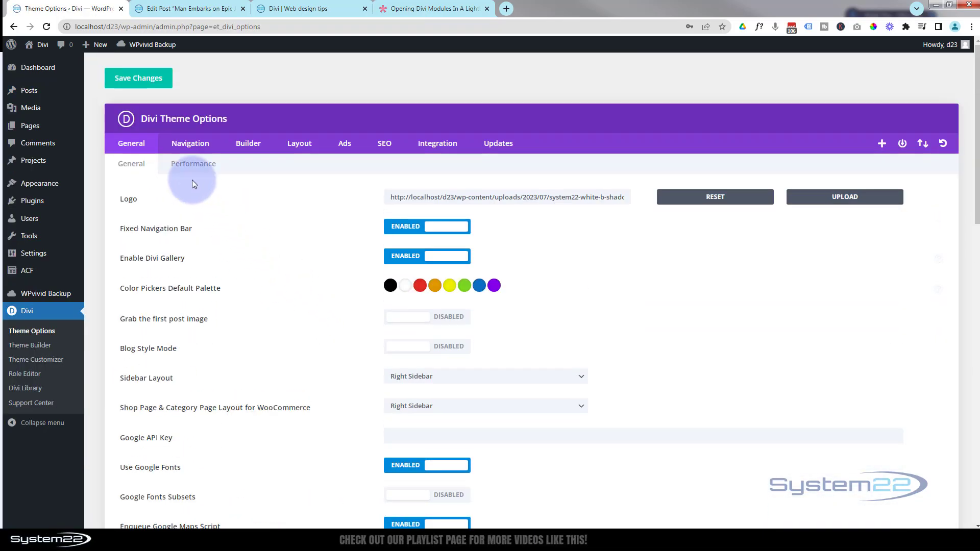
scroll(279, 336, down, 9)
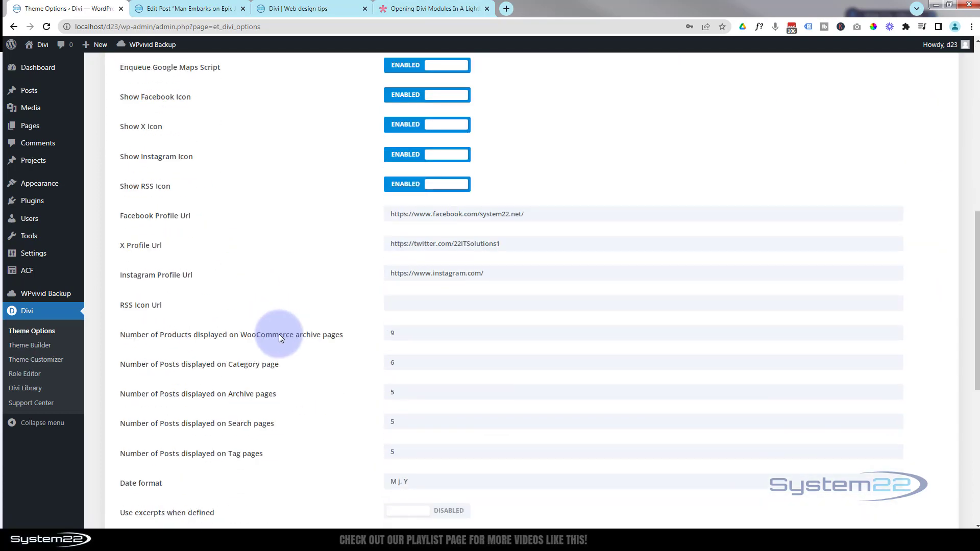
scroll(280, 338, down, 7)
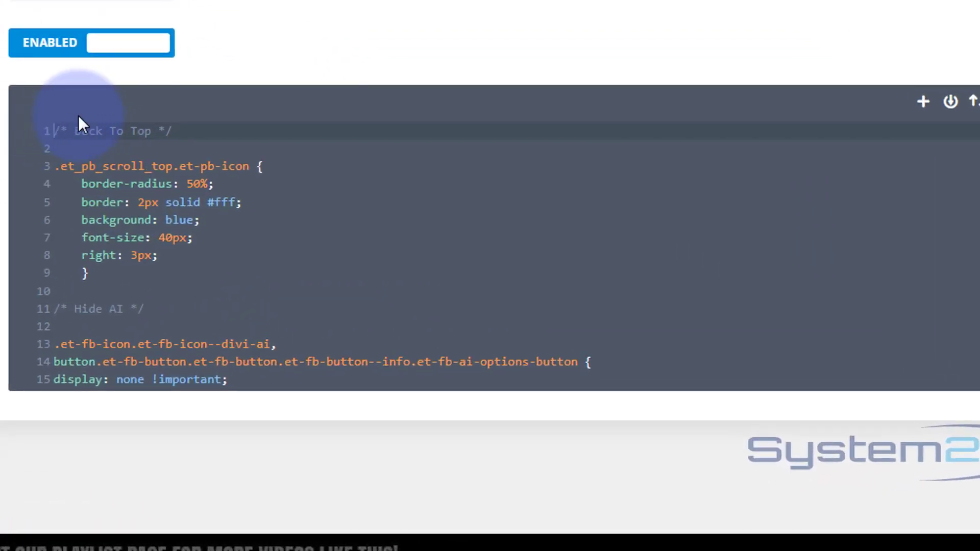
key(Return)
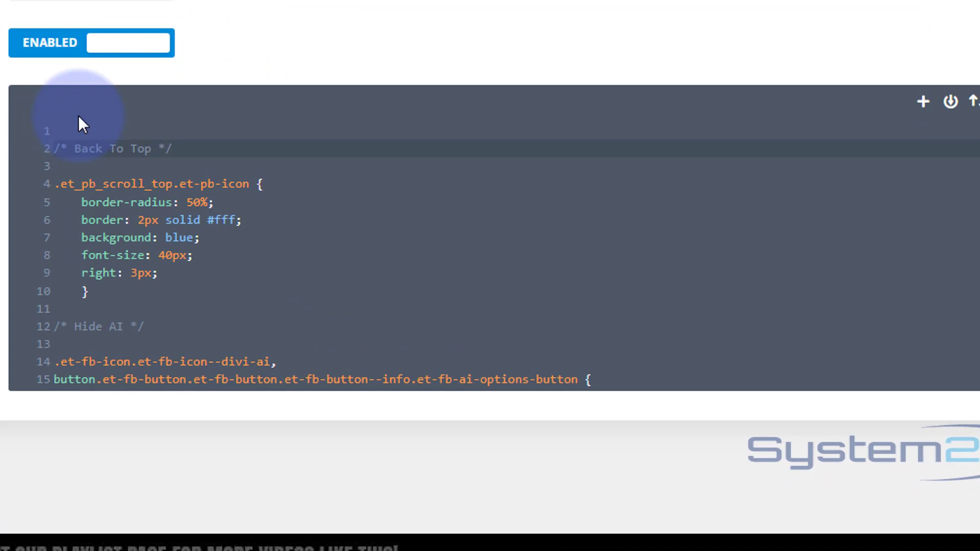
click(57, 131)
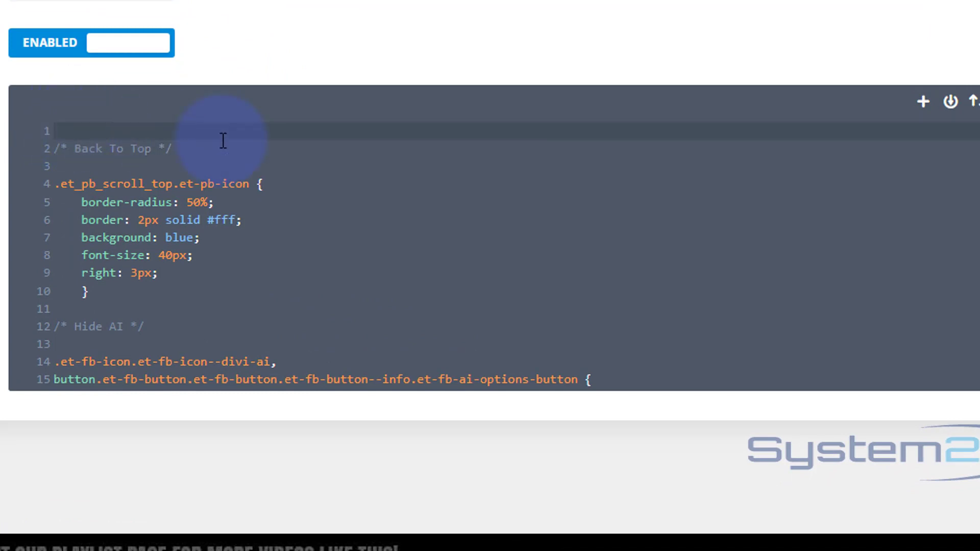
scroll(217, 140, down, 5)
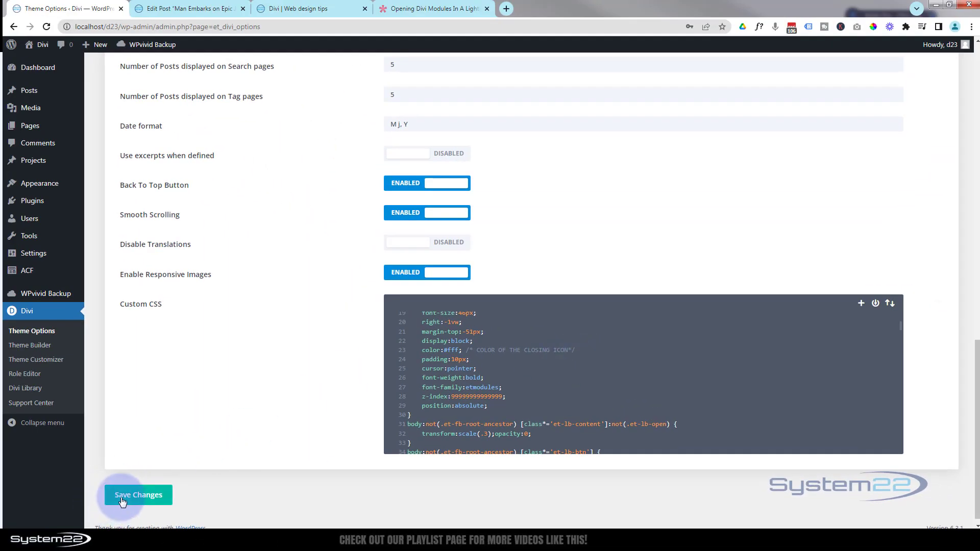
Undo the lightbox CSS paste above the Back To Top rule and locate the existing Popup Section block in the Custom CSS
click(433, 368)
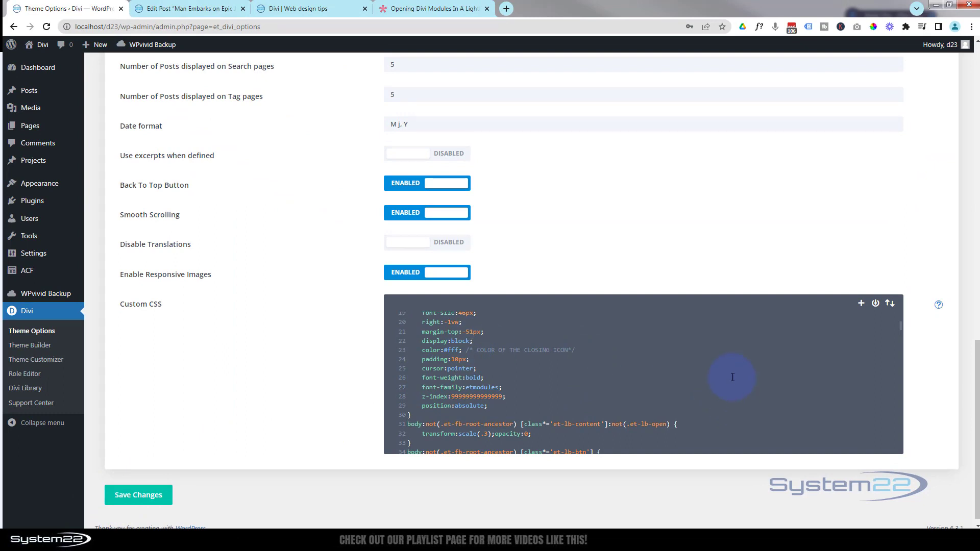
scroll(733, 377, down, 1)
scroll(733, 376, up, 1)
key(ctrl+Home)
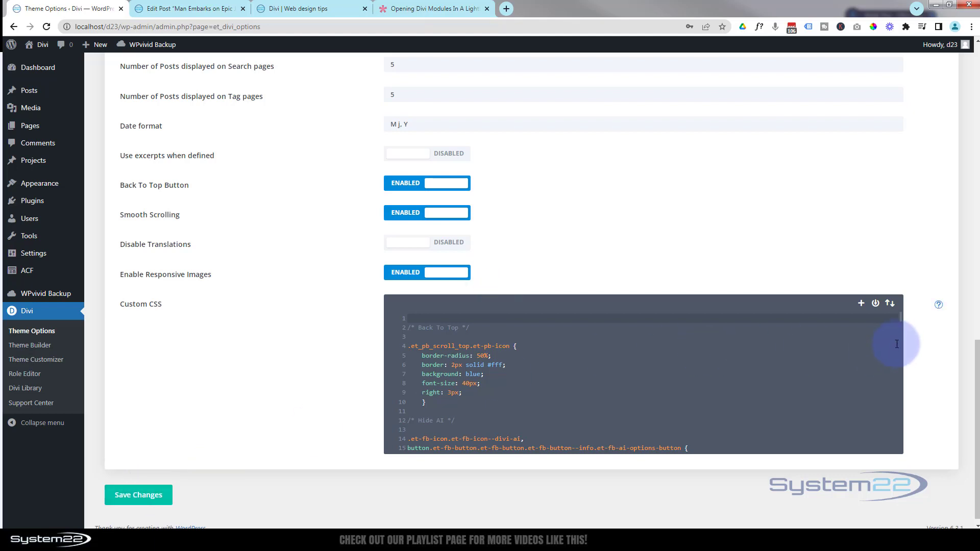
drag(902, 318, 904, 411)
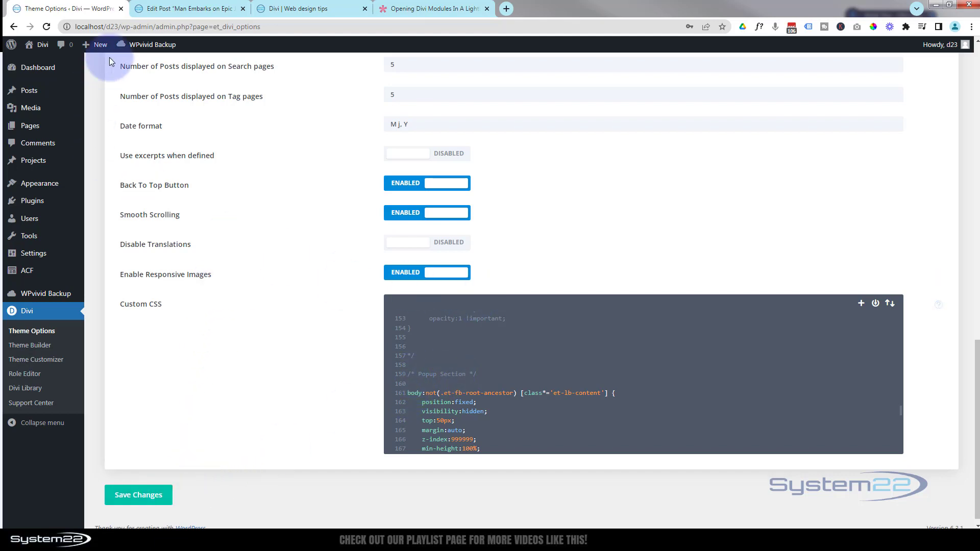
Switch to the "Opening Divi Modules In A Lightbox" article and copy its entire JavaScript block, including the script tags
click(418, 8)
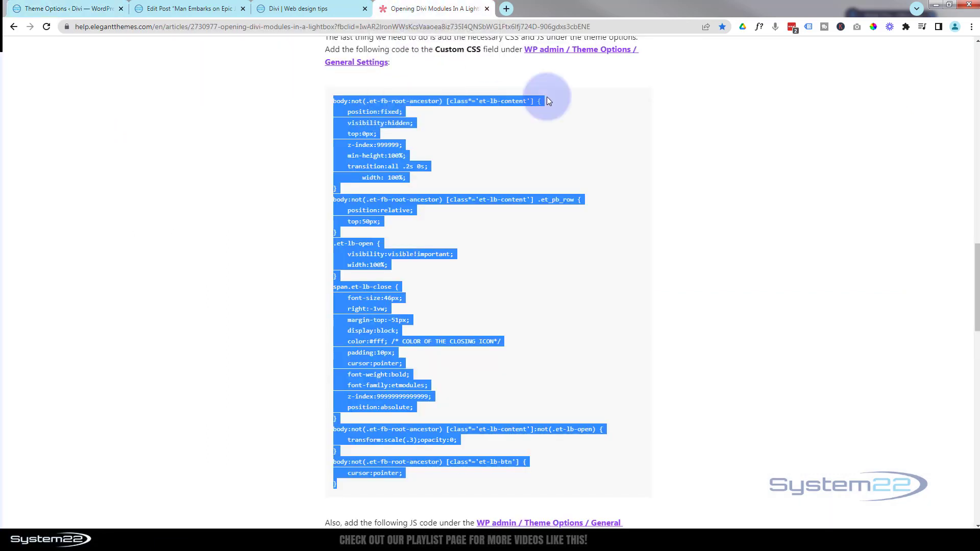
drag(979, 293, 978, 352)
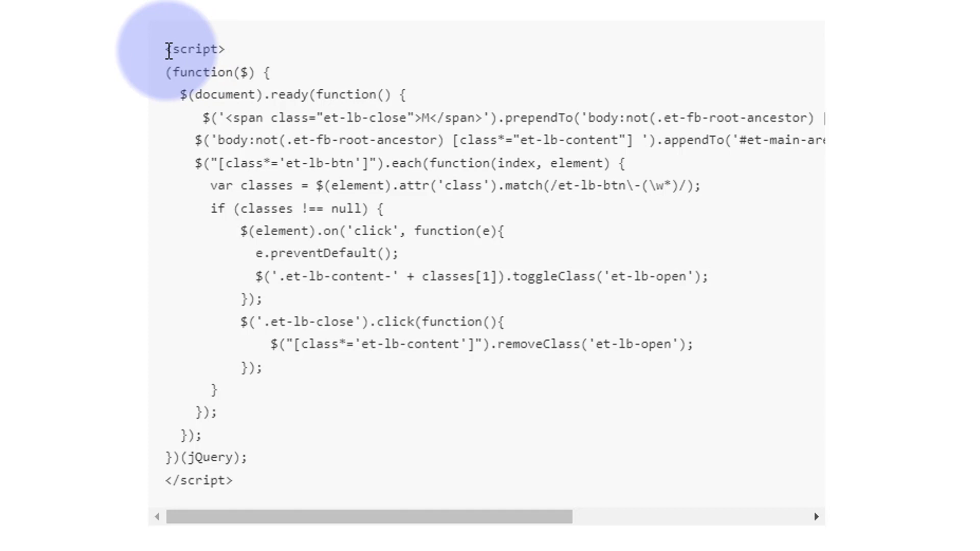
drag(169, 50, 289, 473)
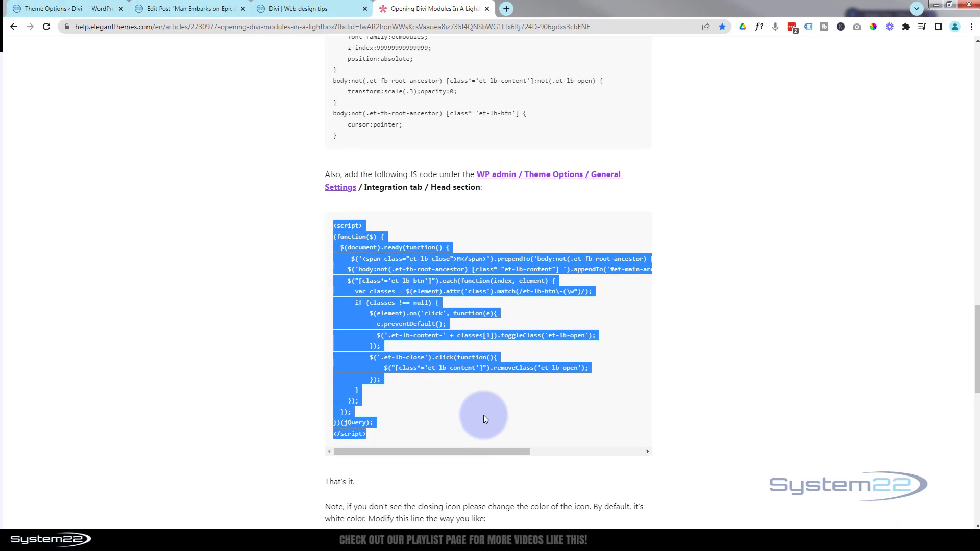
Return to Divi's Theme Options, open the Integration settings, and paste the copied script above the existing script in the head code
click(38, 10)
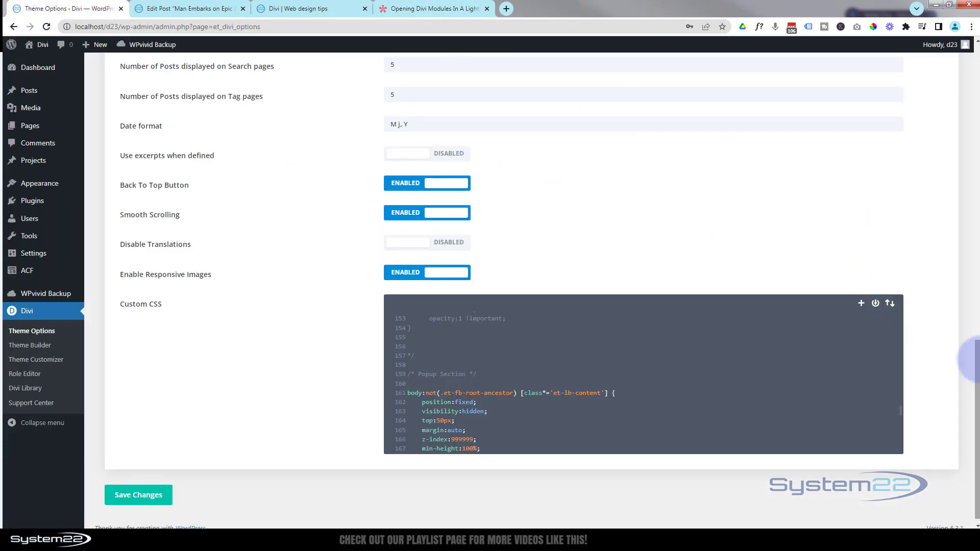
drag(974, 350, 944, 44)
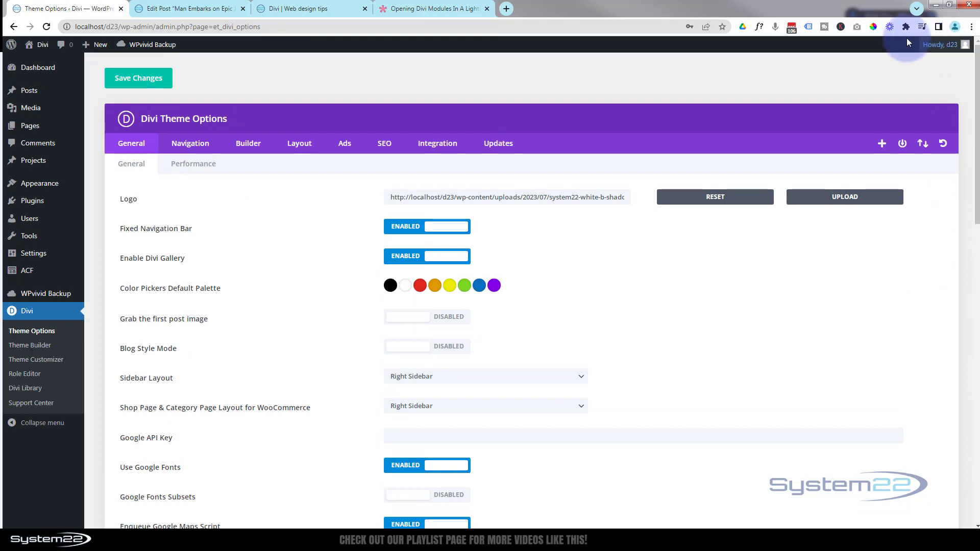
click(431, 147)
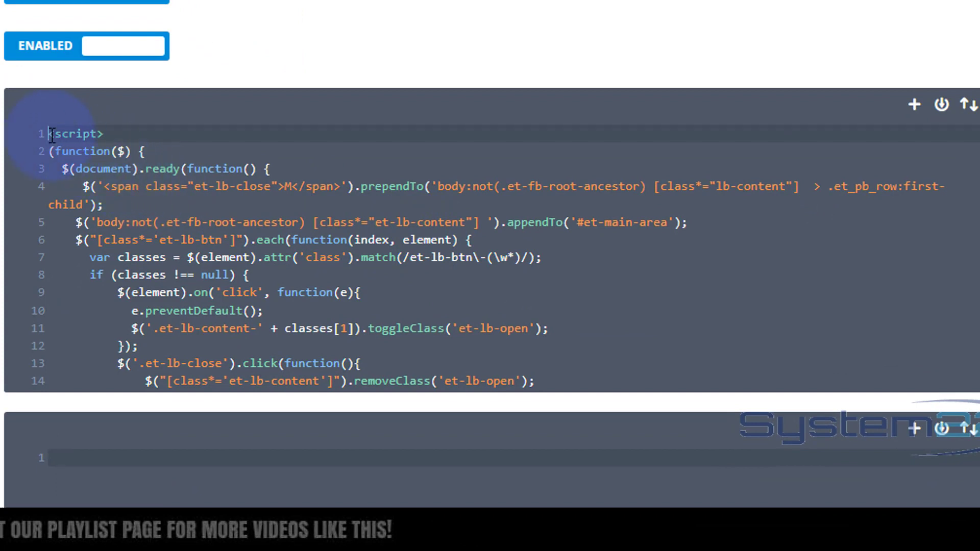
key(Return)
click(70, 130)
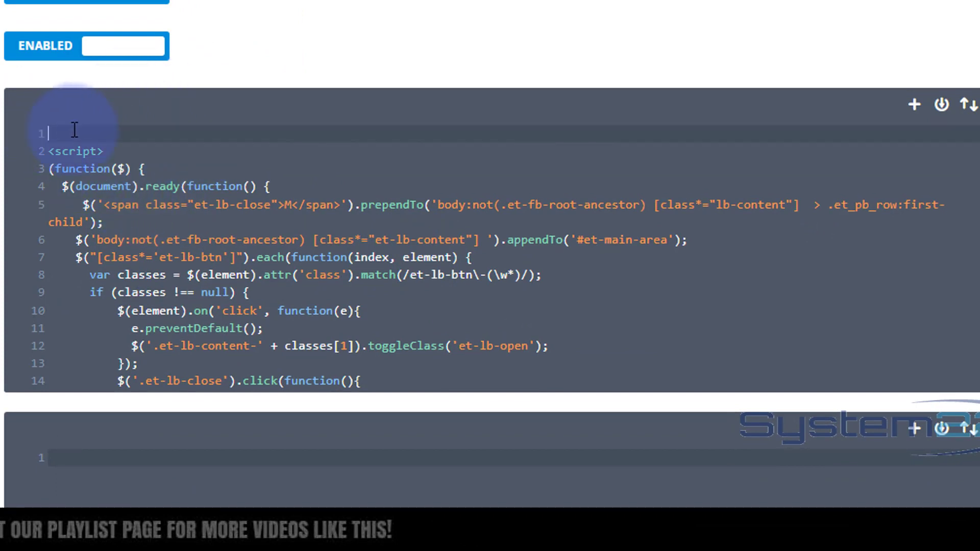
key(Delete)
scroll(328, 143, down, 1)
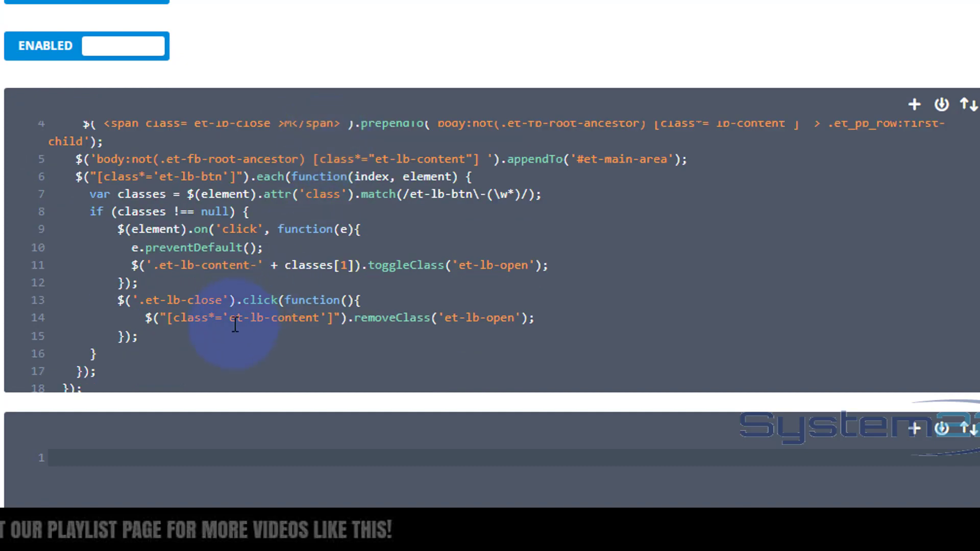
scroll(791, 251, down, 3)
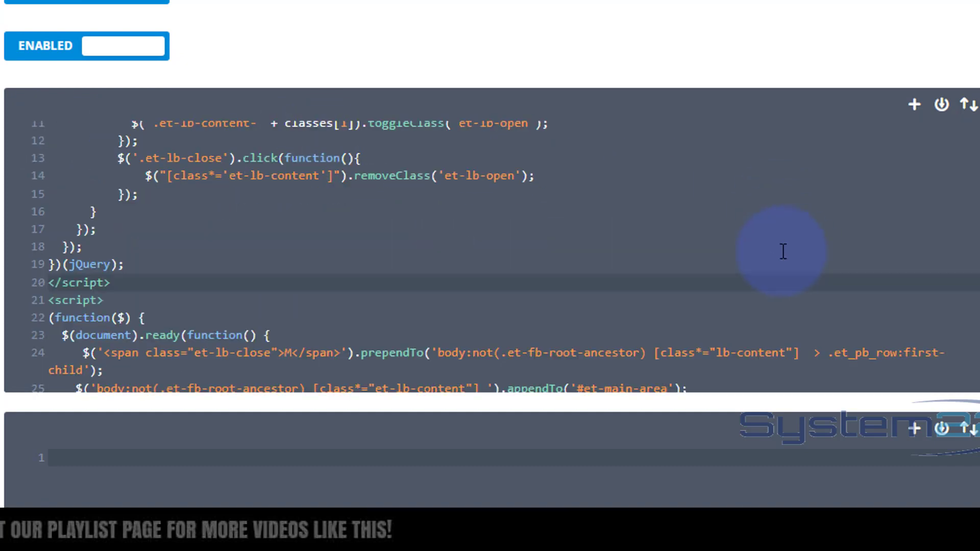
Undo the script paste in the head code and save the theme options
key(shift+Home)
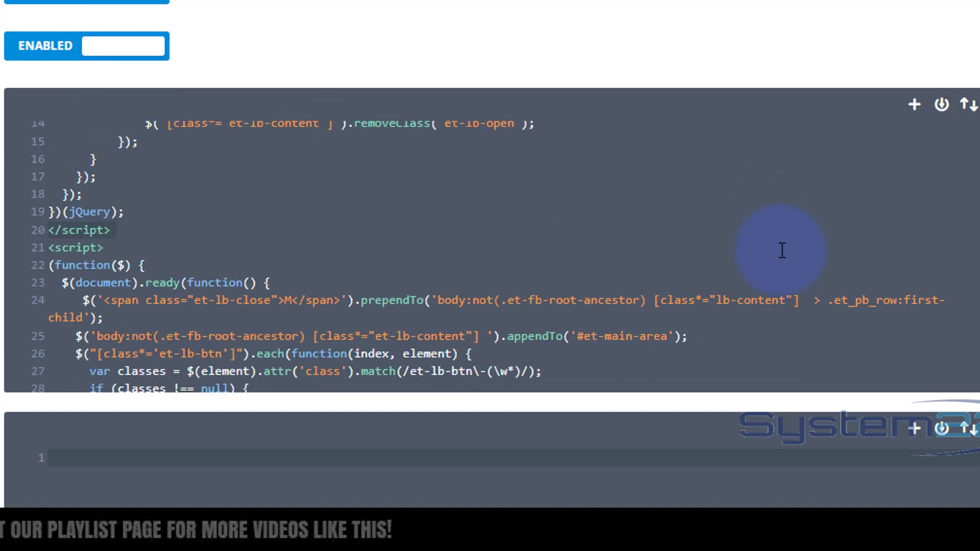
key(BackSpace)
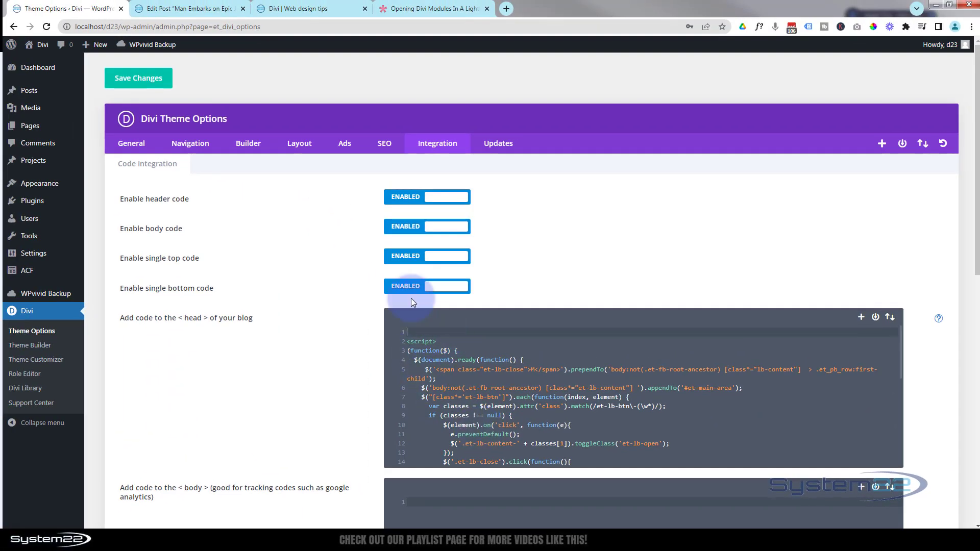
click(136, 84)
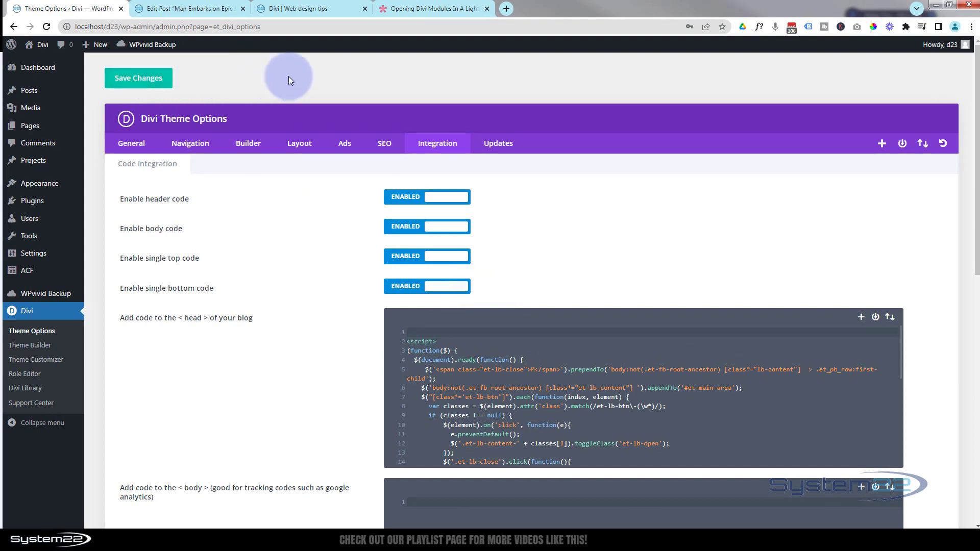
Switch back to the lightbox article and copy the button class et-lb-btn-1 from its instructions
click(442, 8)
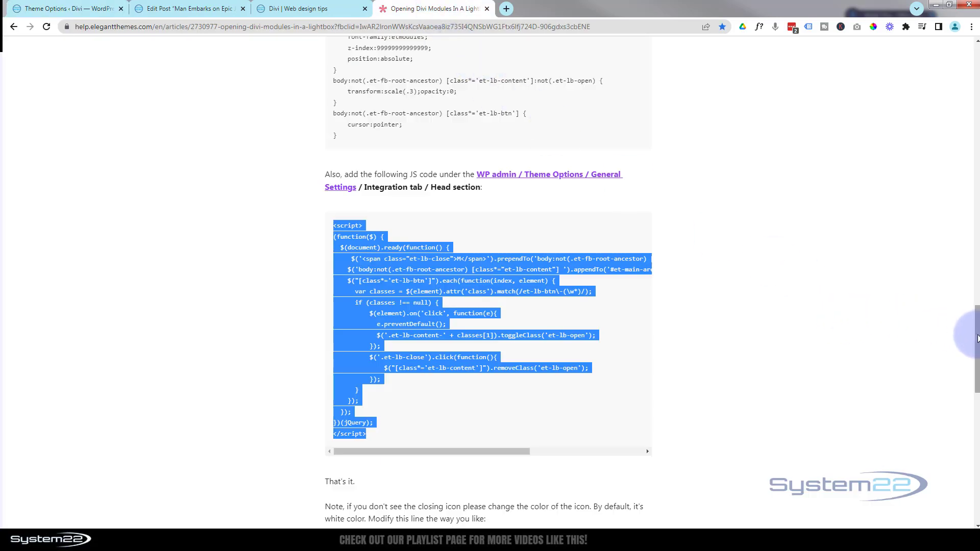
drag(977, 337, 965, 186)
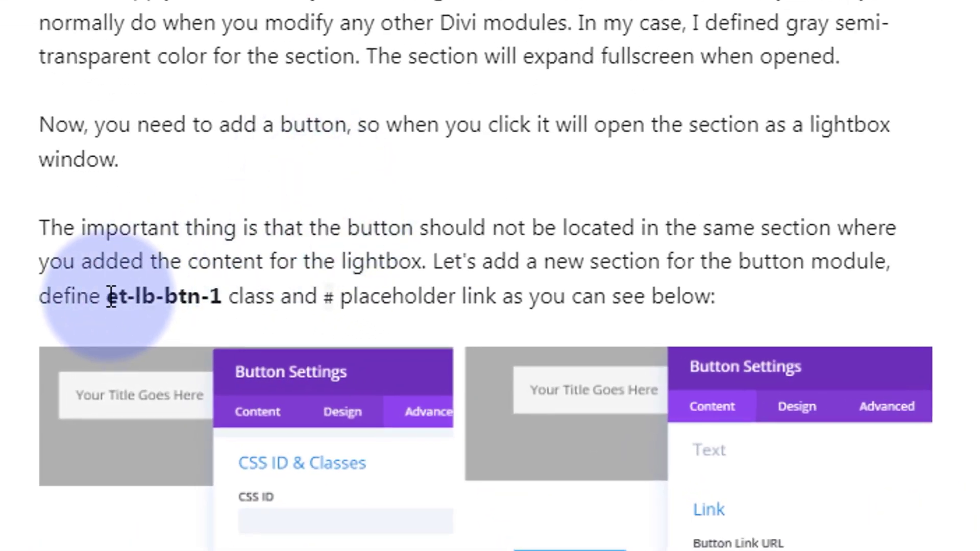
drag(108, 296, 221, 298)
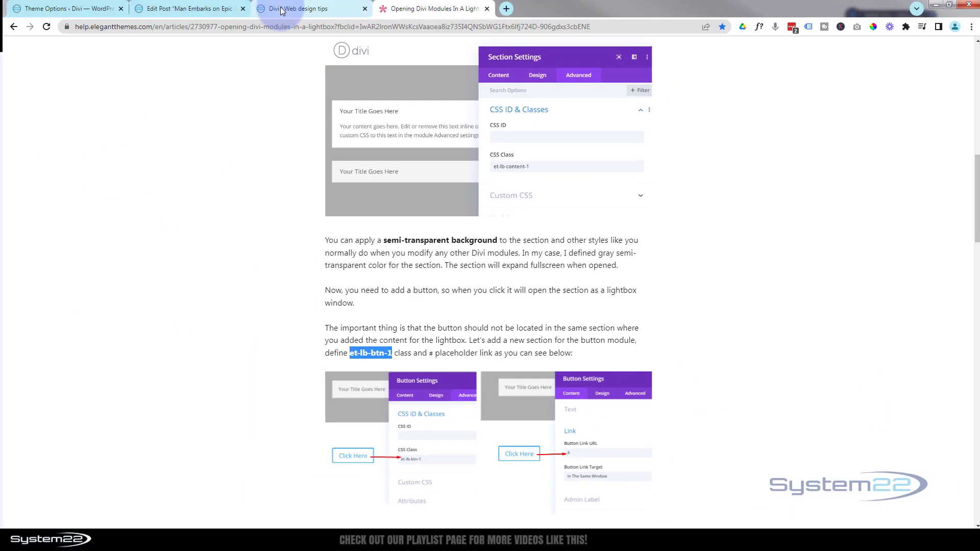
Return to the Divi page builder, set the Latest News! button's CSS class to et-lb-btn-1, and save the button settings
click(281, 9)
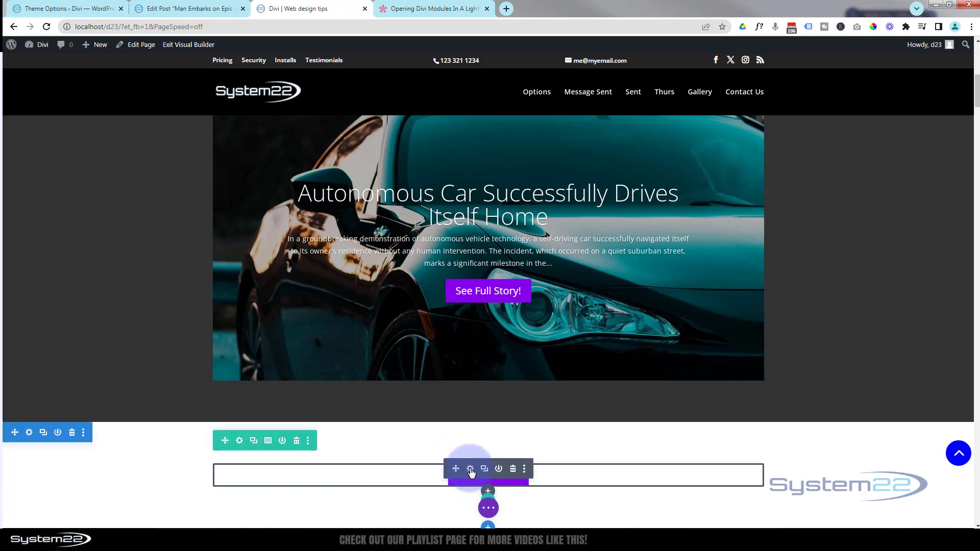
click(470, 470)
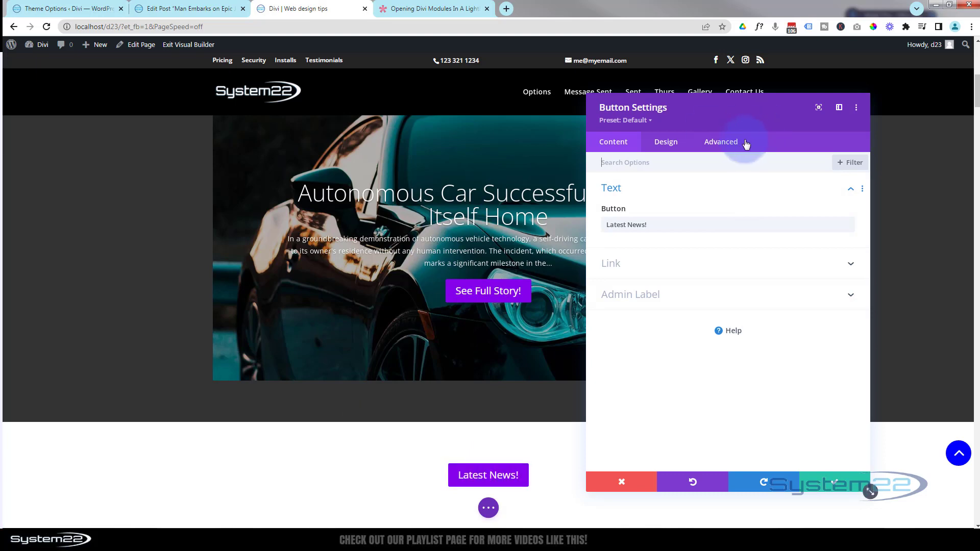
click(731, 143)
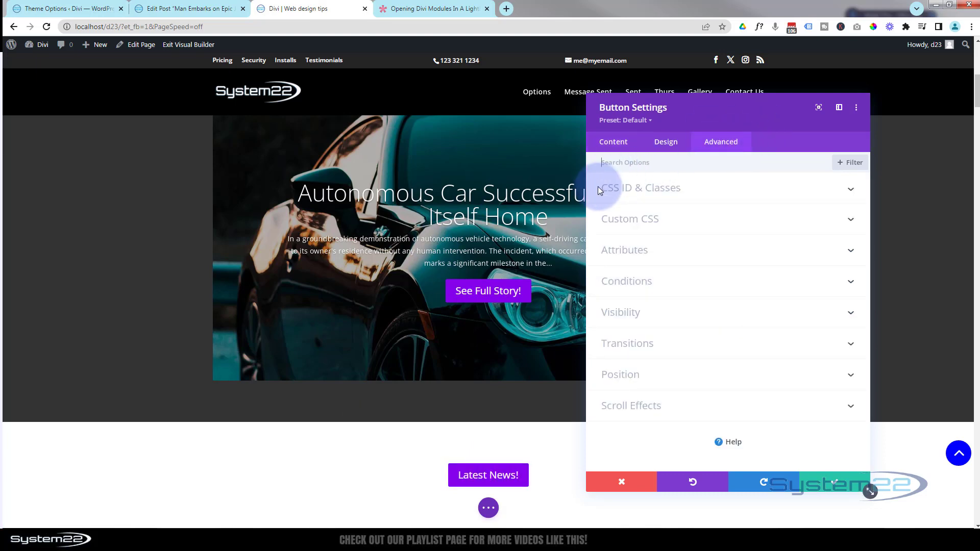
click(733, 191)
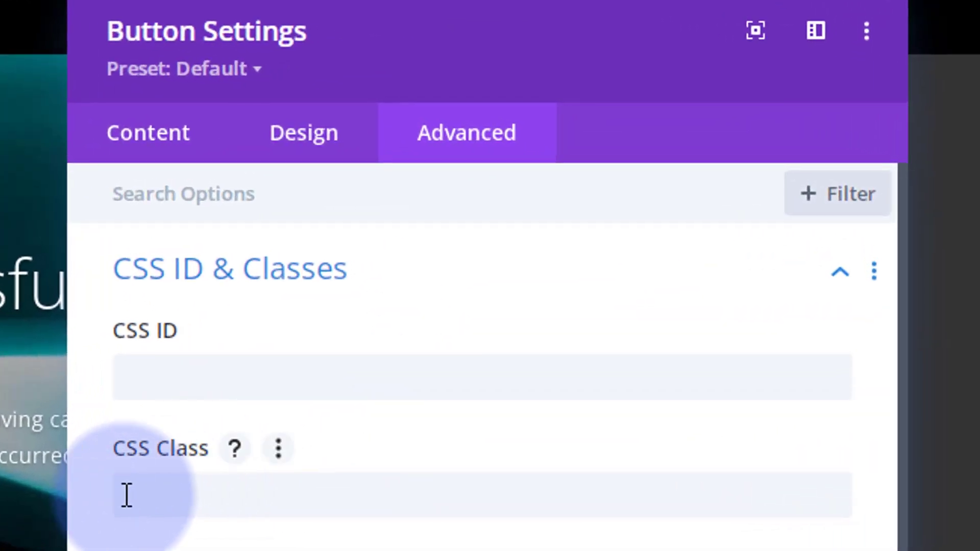
click(132, 489)
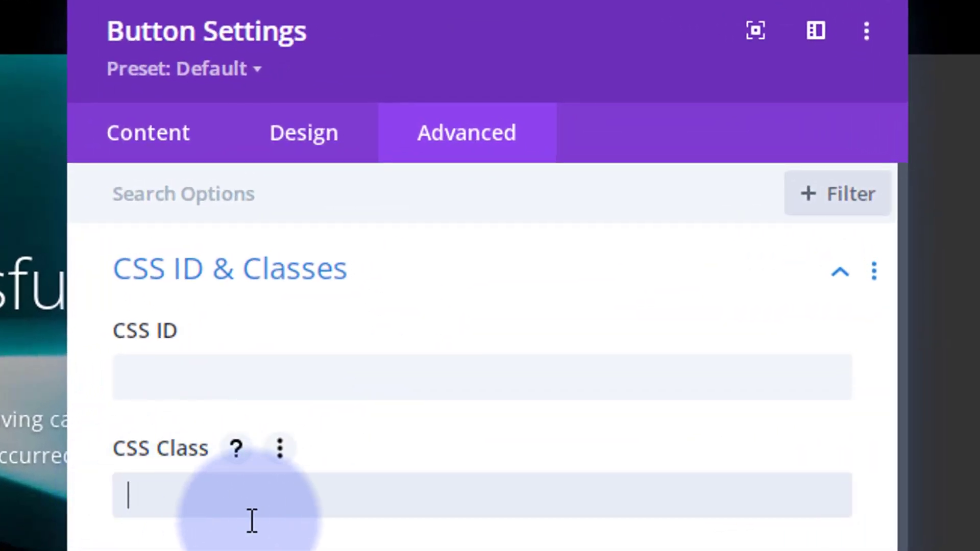
text(et-lb-btn-1)
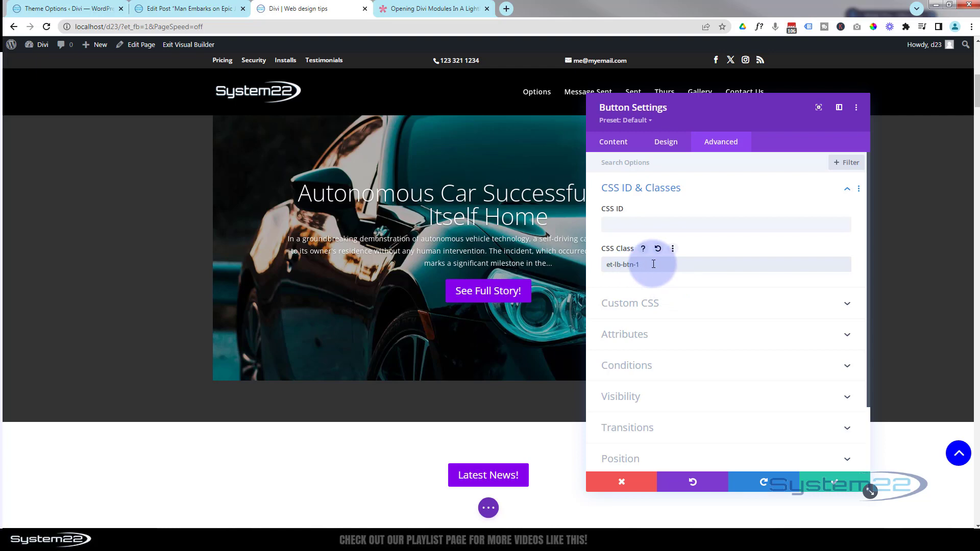
click(834, 483)
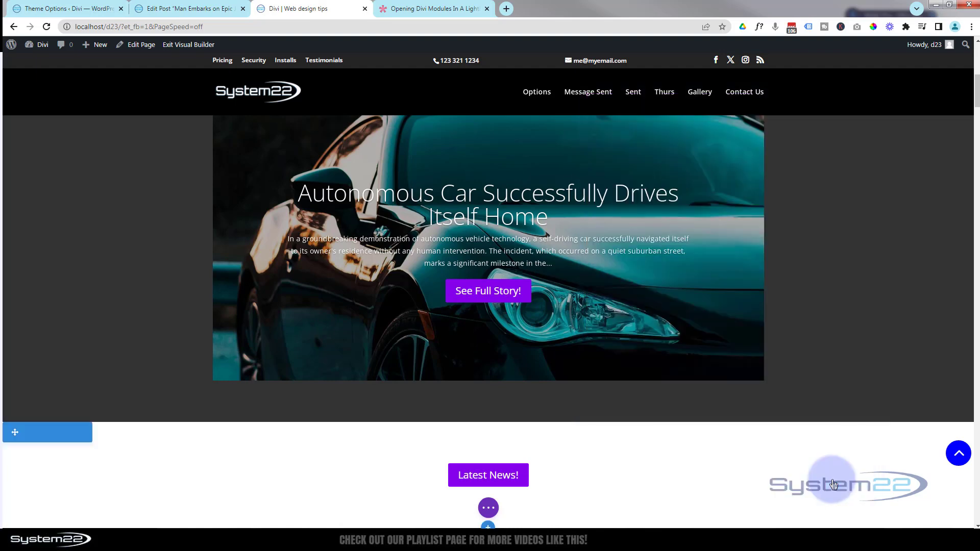
Open the settings of the section containing the Latest News! button and set its background color to black (#000000)
scroll(384, 469, down, 2)
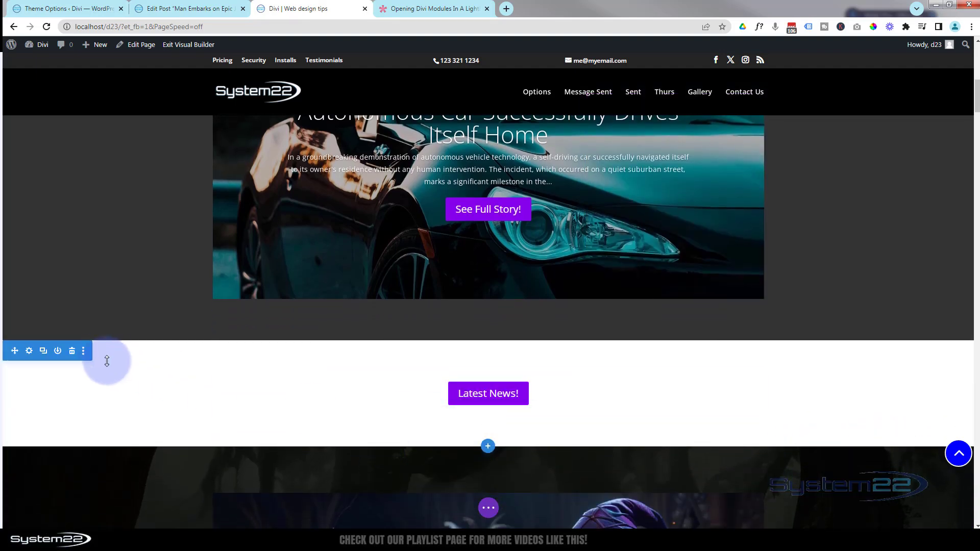
click(29, 352)
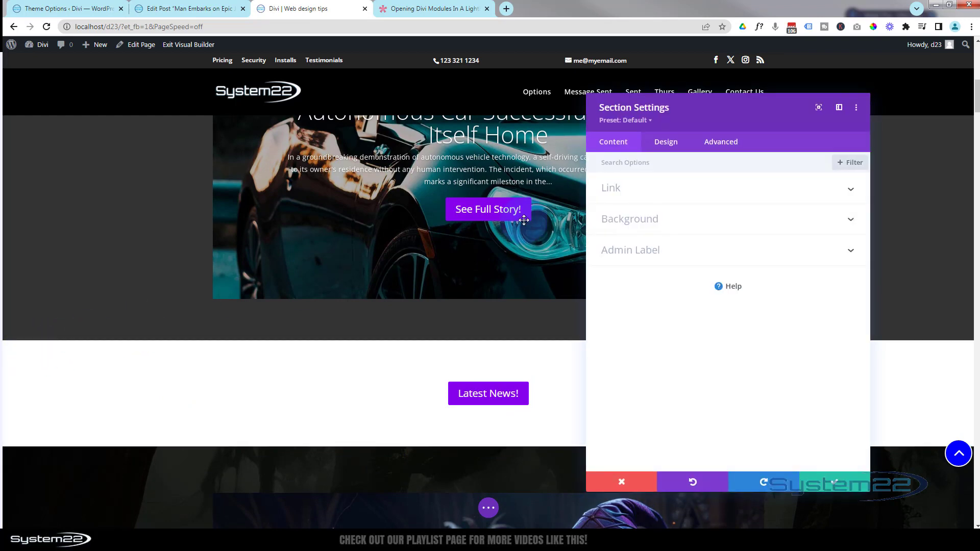
click(666, 218)
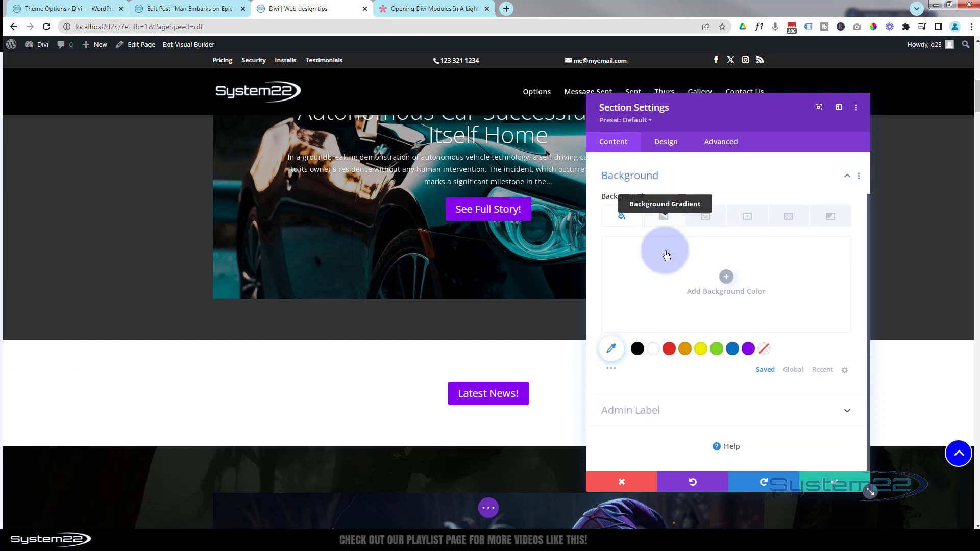
click(638, 348)
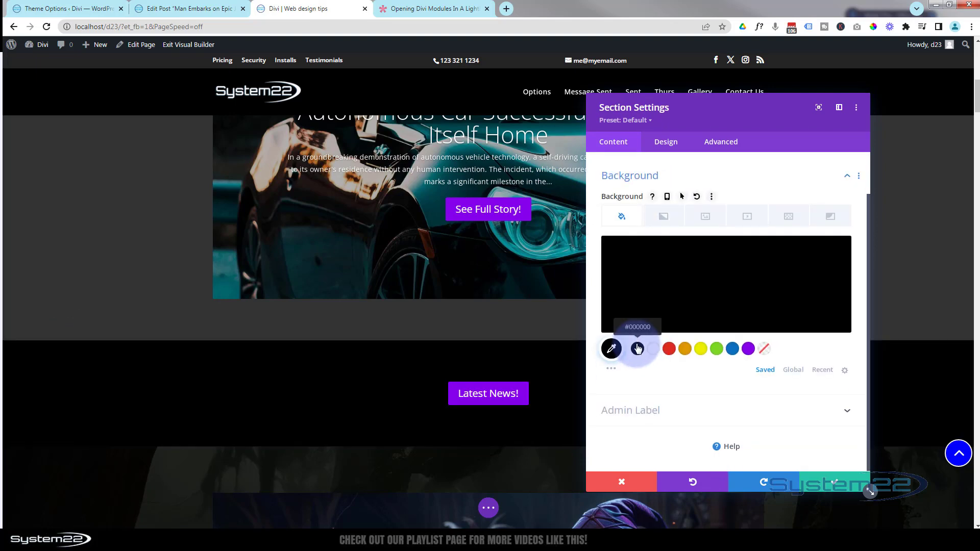
Set the Latest News! section's top padding to 0px and link the bottom padding to match
click(677, 143)
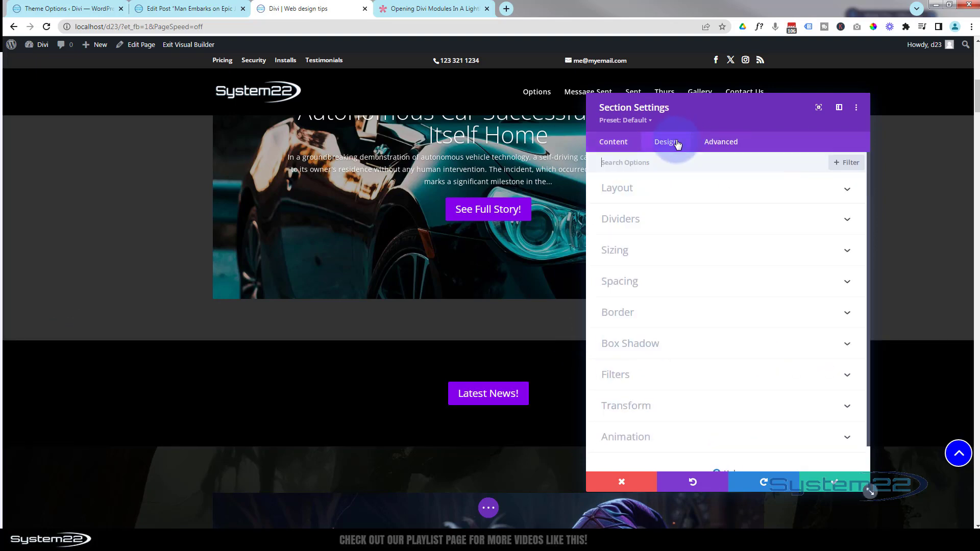
click(698, 282)
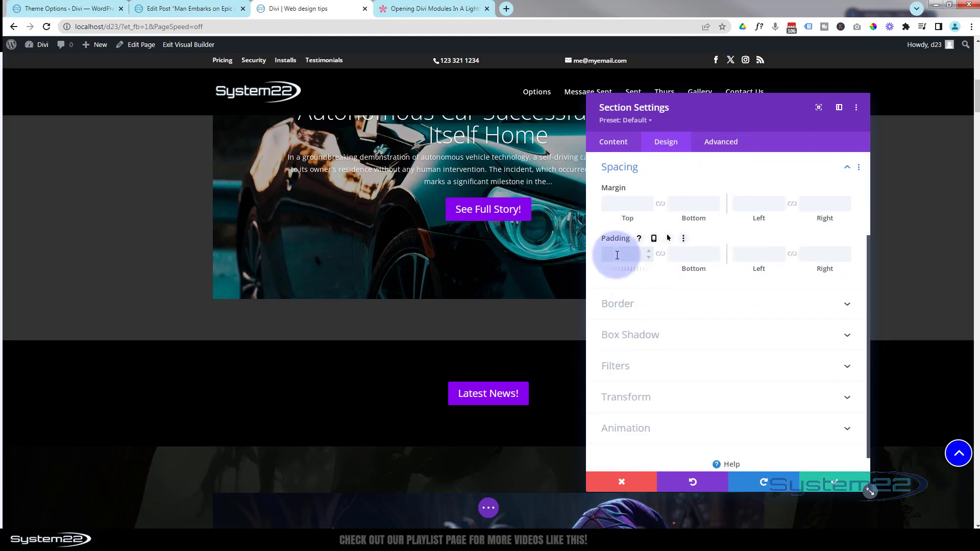
click(617, 255)
text(0px)
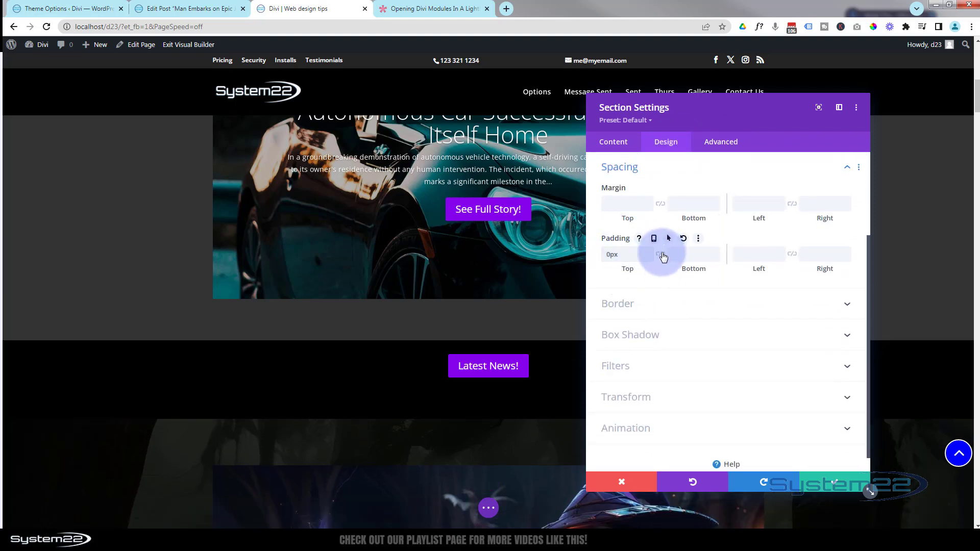
click(662, 255)
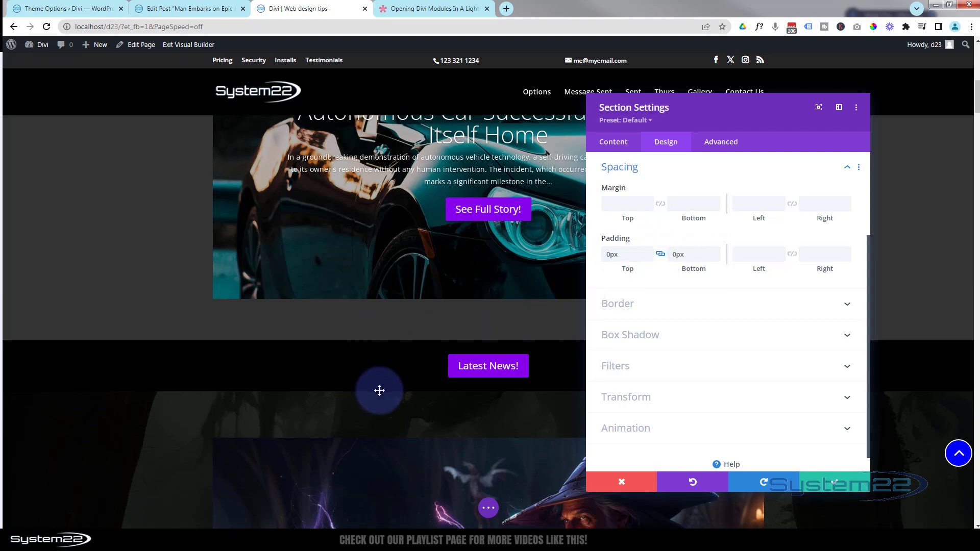
scroll(357, 361, up, 2)
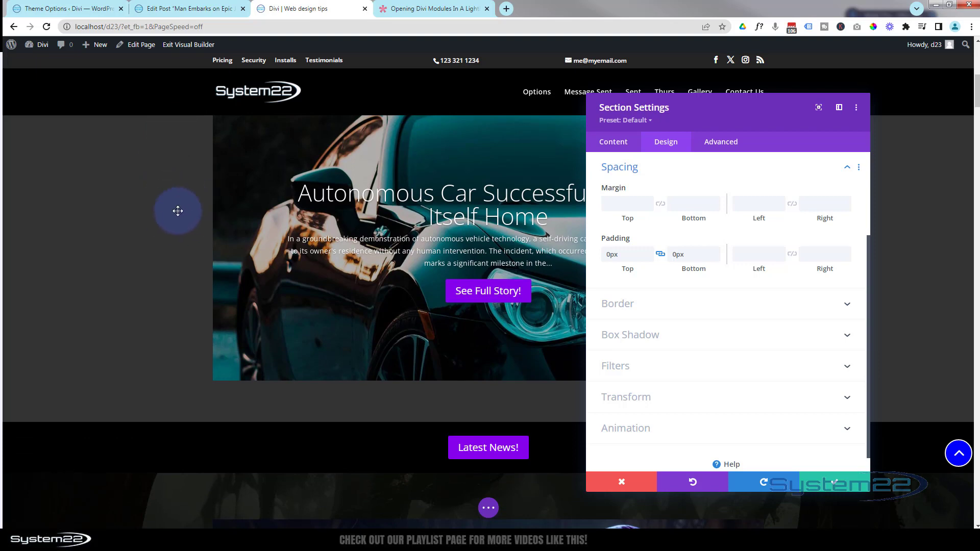
scroll(188, 203, up, 2)
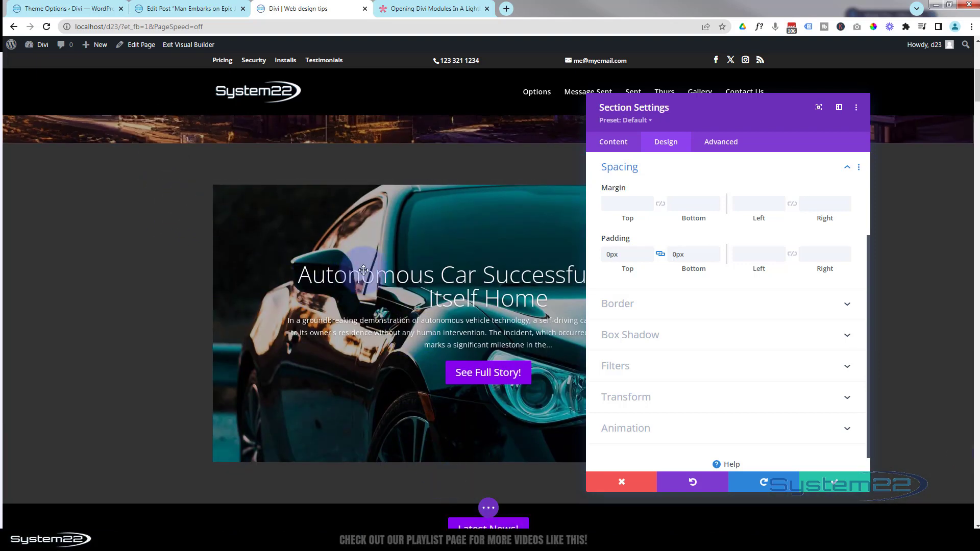
Save the Latest News! section settings and copy the section class et-lb-content-1 from the lightbox article
click(834, 485)
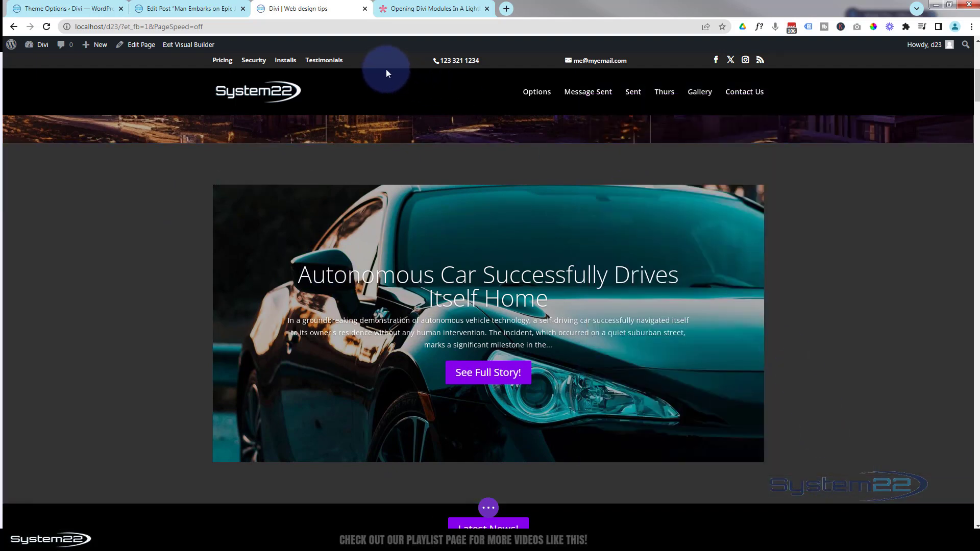
click(406, 7)
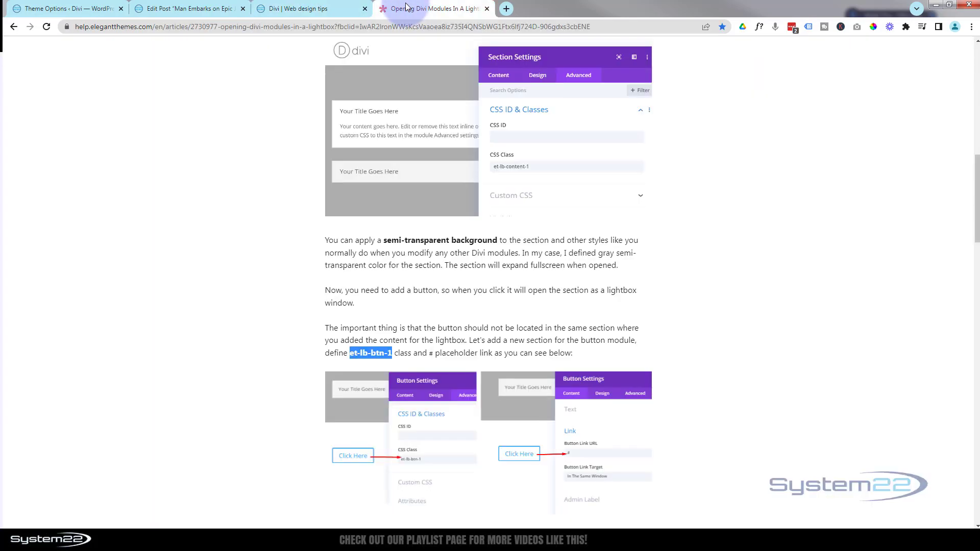
drag(976, 215, 687, 230)
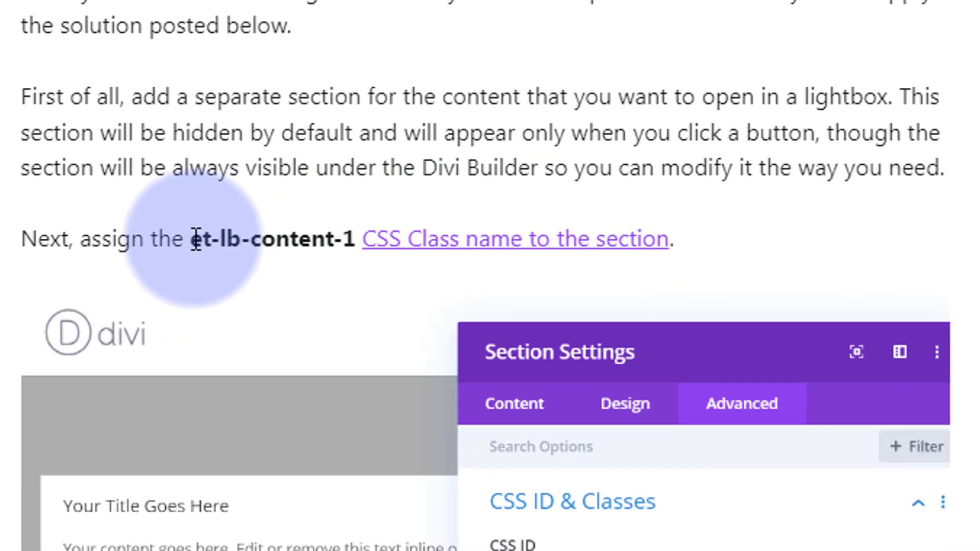
drag(194, 238, 357, 234)
key(ctrl+c)
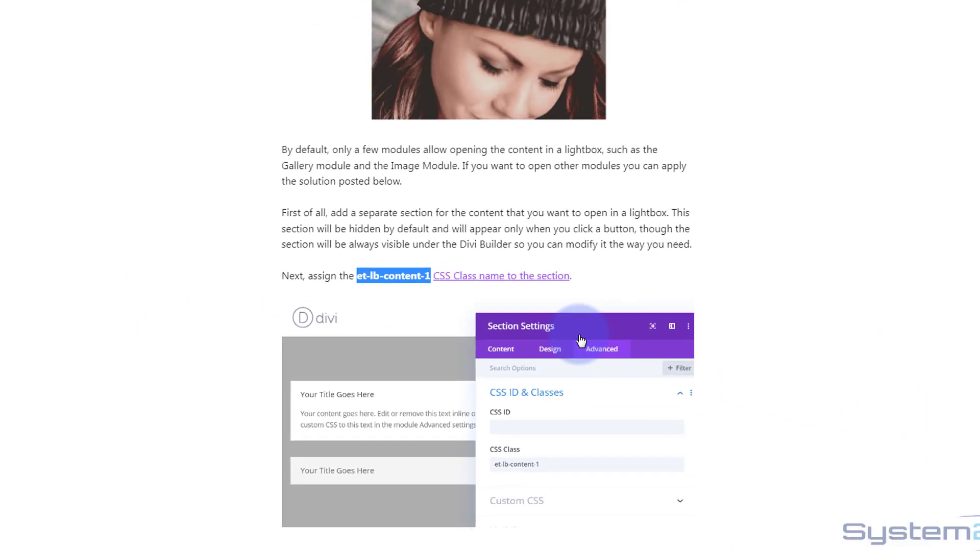
Return to the Divi page builder, set the post slider section's CSS class to et-lb-content-1, and save the section settings
click(287, 8)
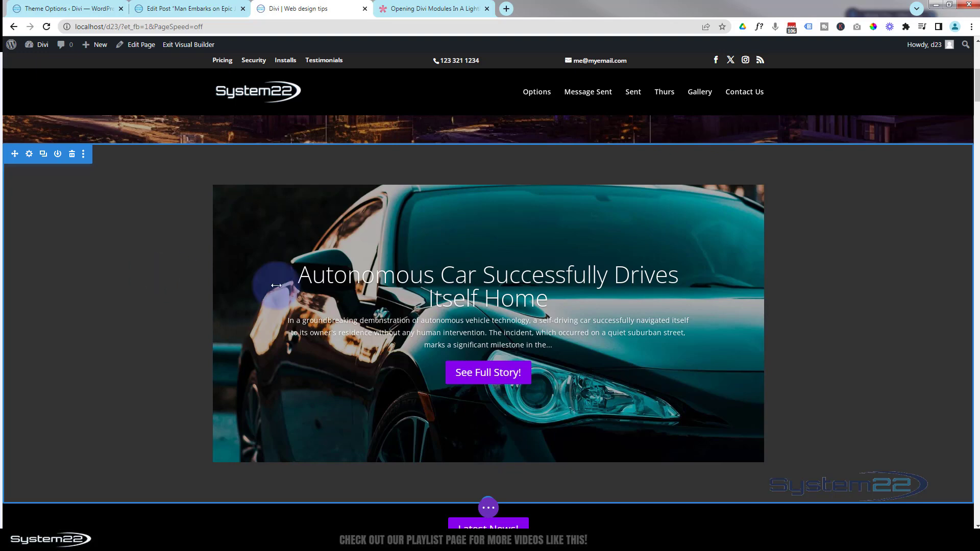
mouse_move(314, 278)
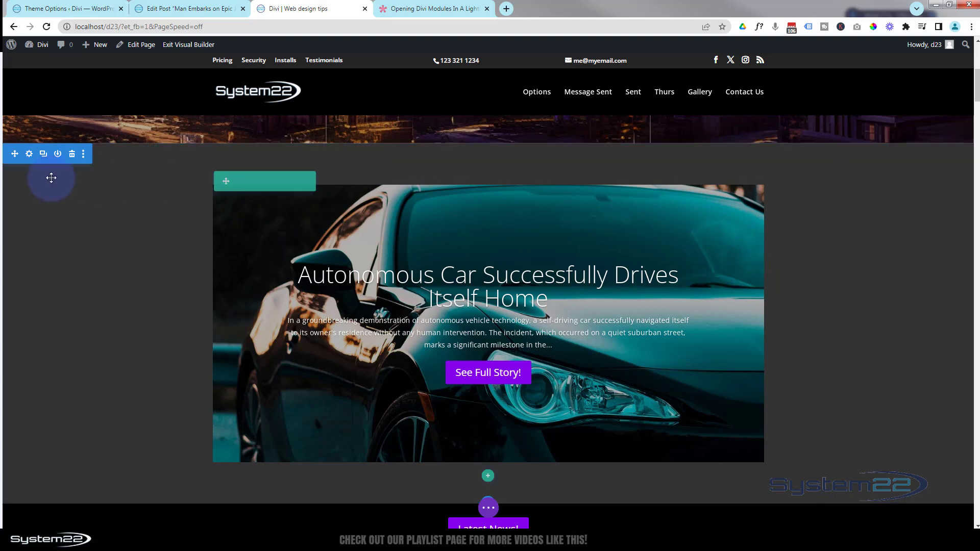
click(29, 159)
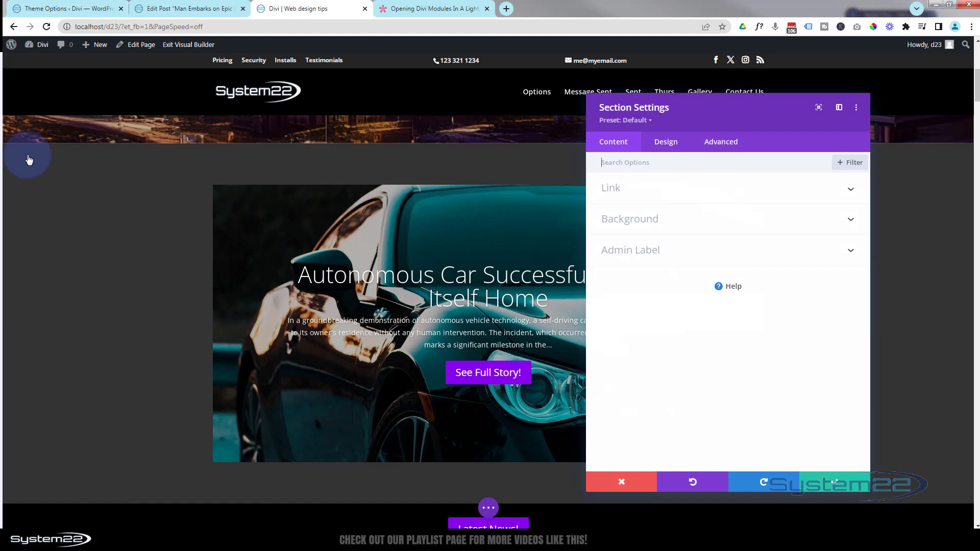
click(722, 143)
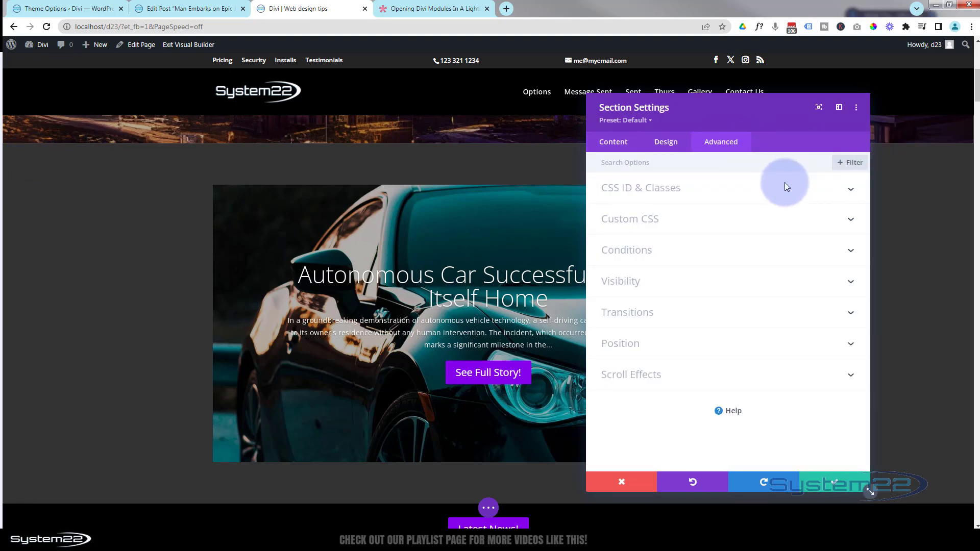
click(827, 193)
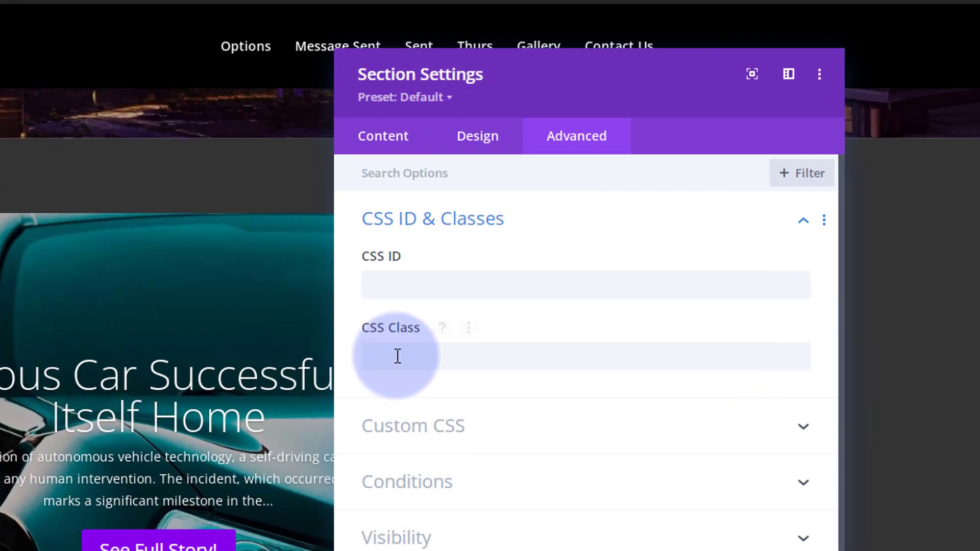
click(620, 265)
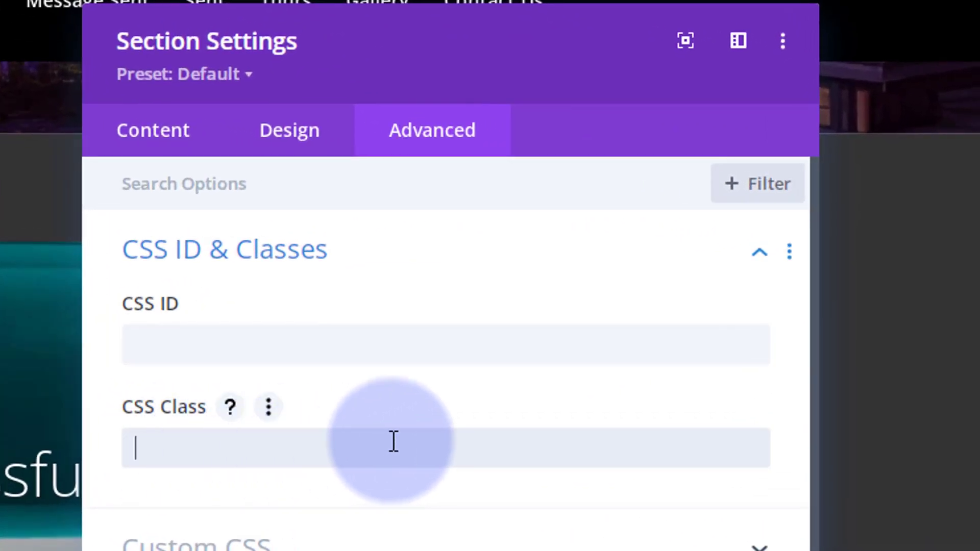
key(ctrl+v)
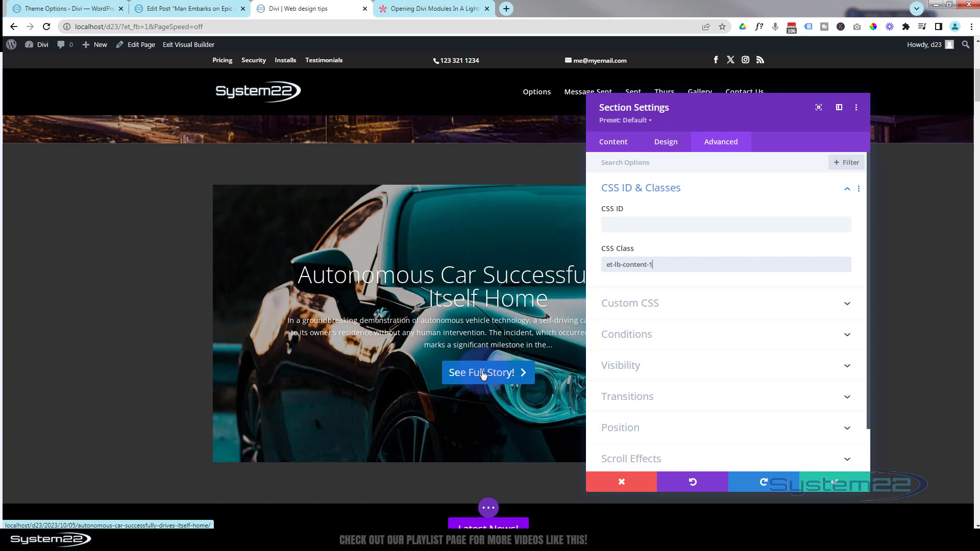
click(838, 485)
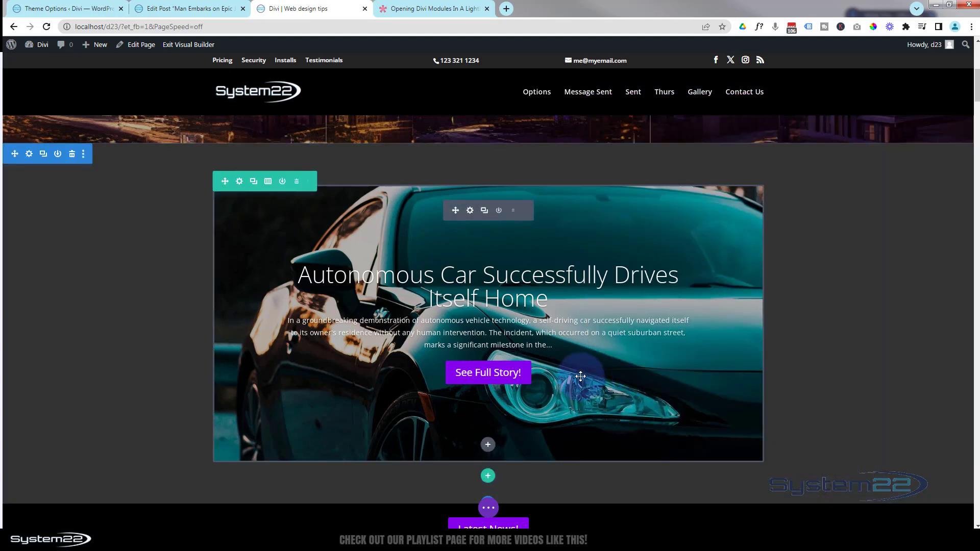
In the post slider's design settings, turn off the background overlay and turn on the text overlay
click(470, 211)
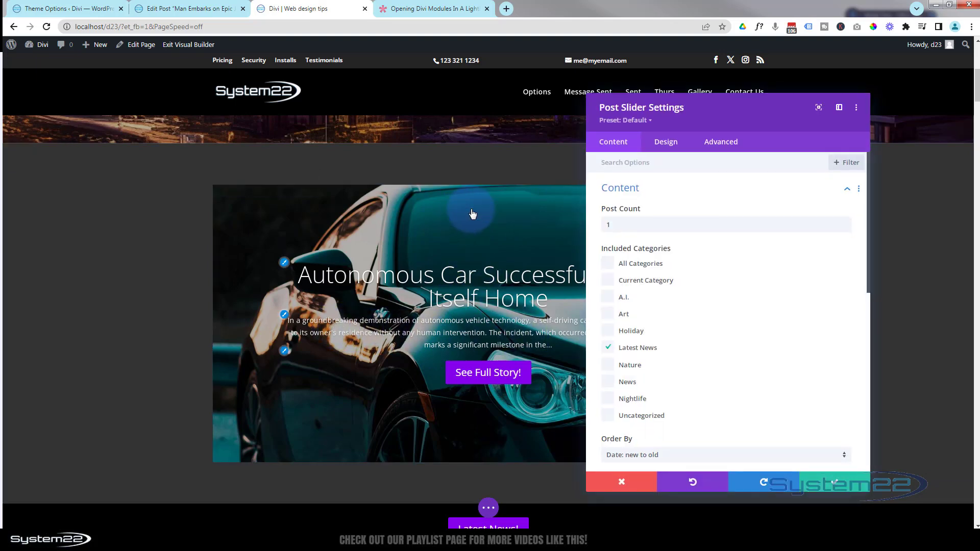
click(666, 143)
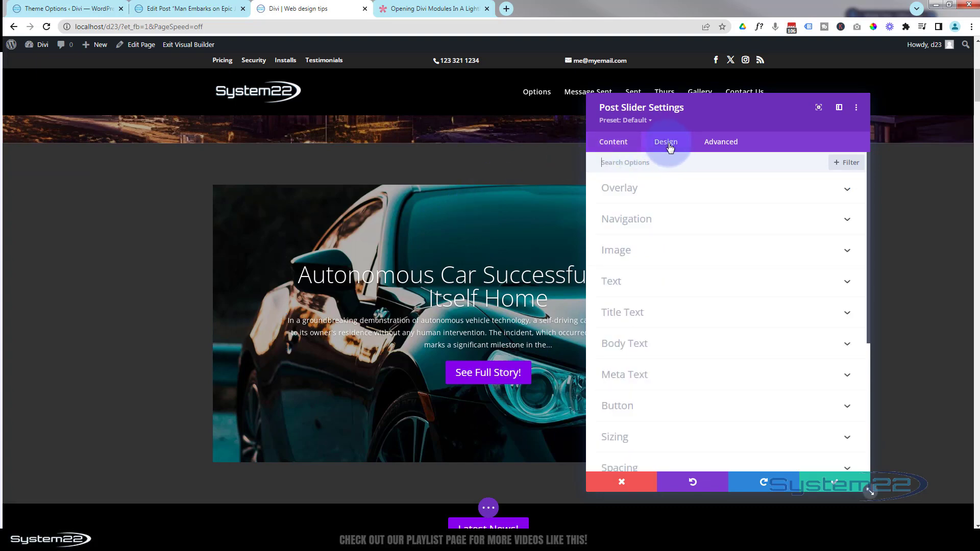
click(674, 195)
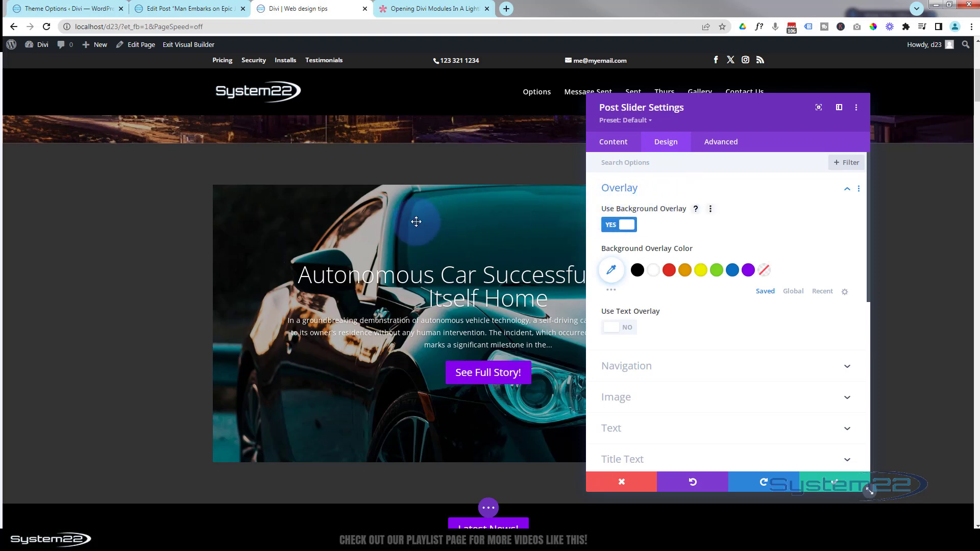
click(616, 227)
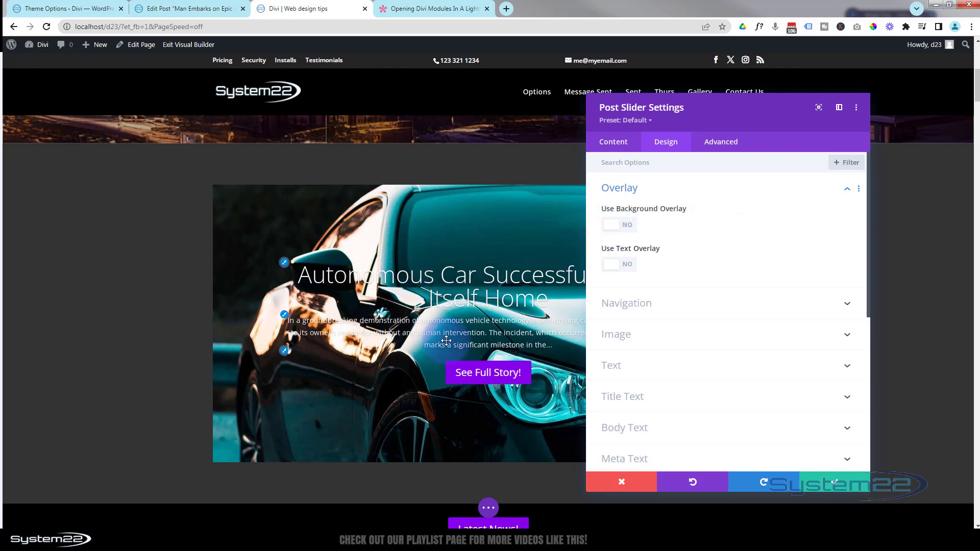
click(628, 271)
drag(758, 128, 825, 120)
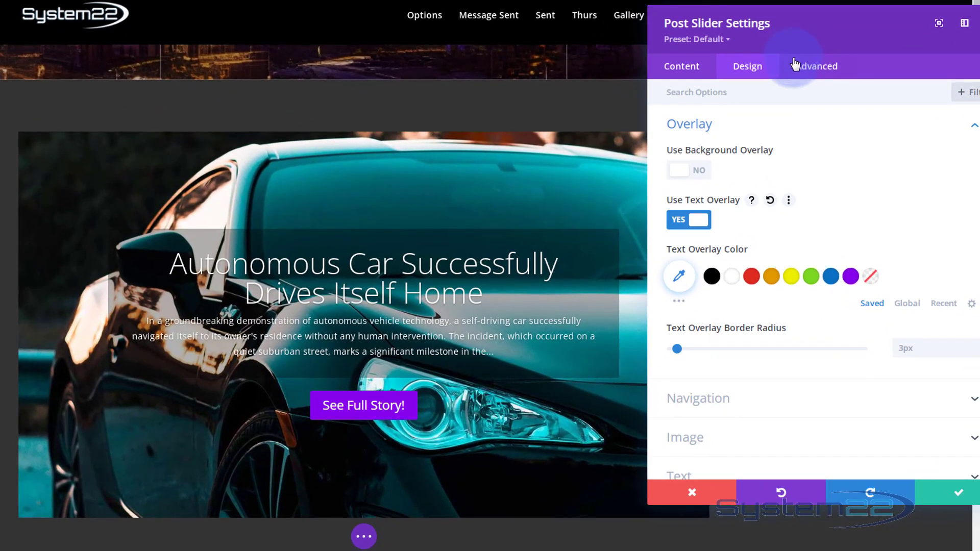
Set the slider's text overlay color to semi-transparent black, rgba(0,0,0,0.71)
click(713, 278)
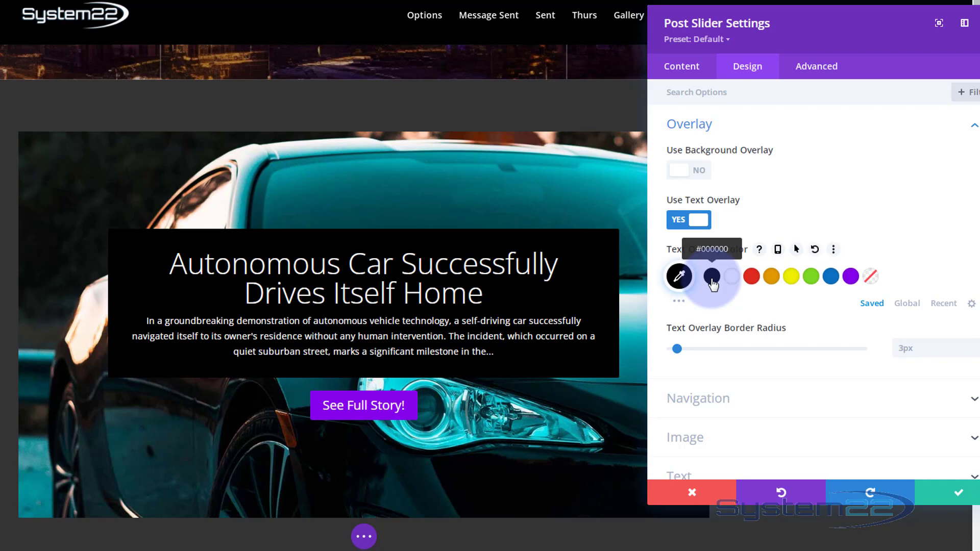
click(679, 278)
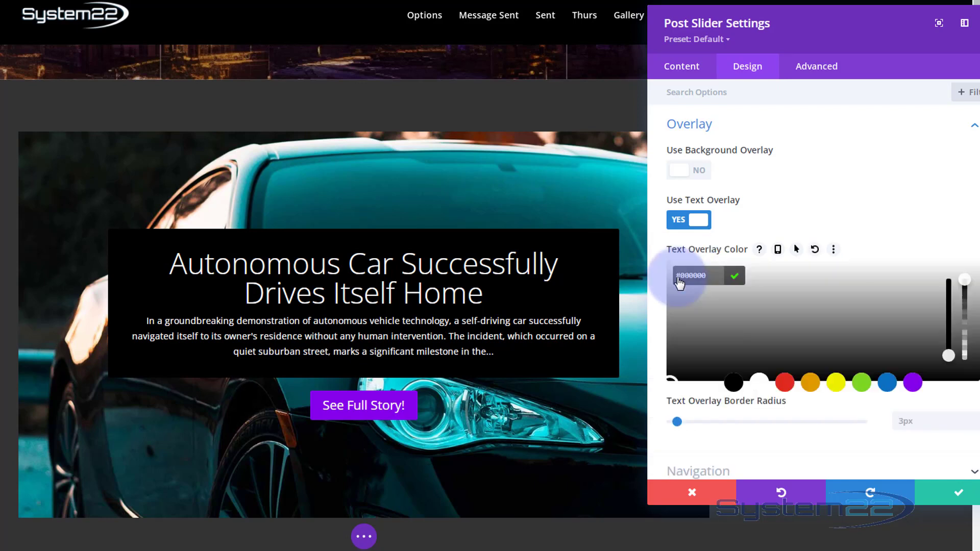
click(966, 290)
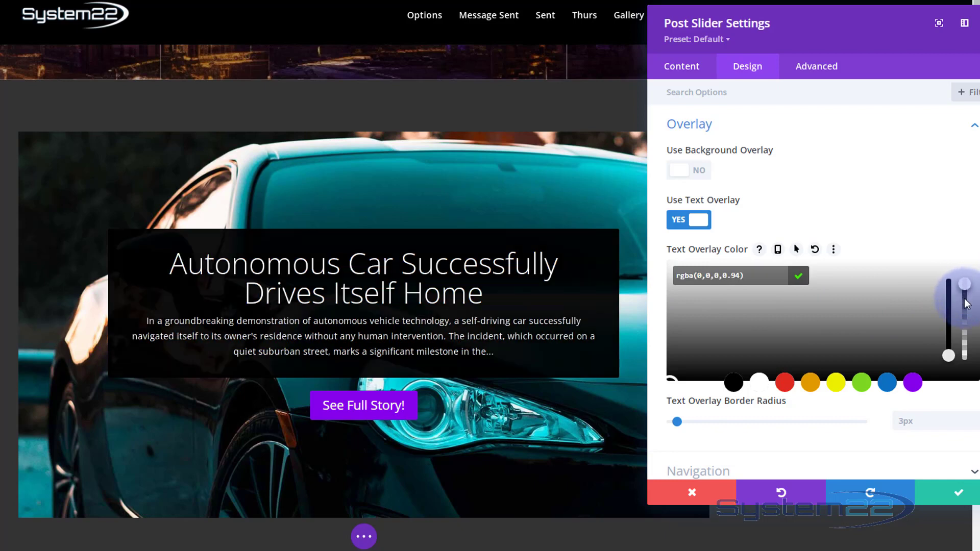
drag(965, 313, 964, 318)
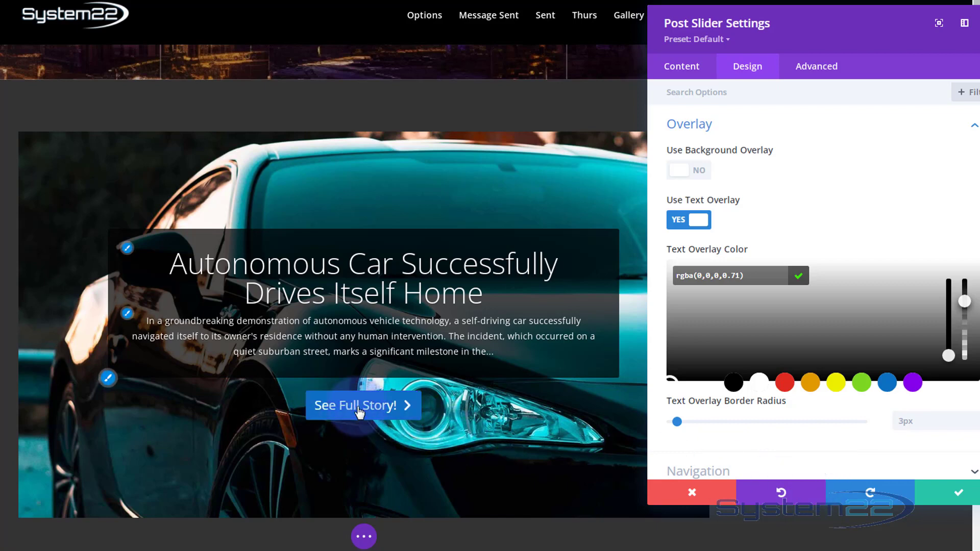
Enable custom styles for the slider's See Full Story! button and set its text color to white
click(108, 379)
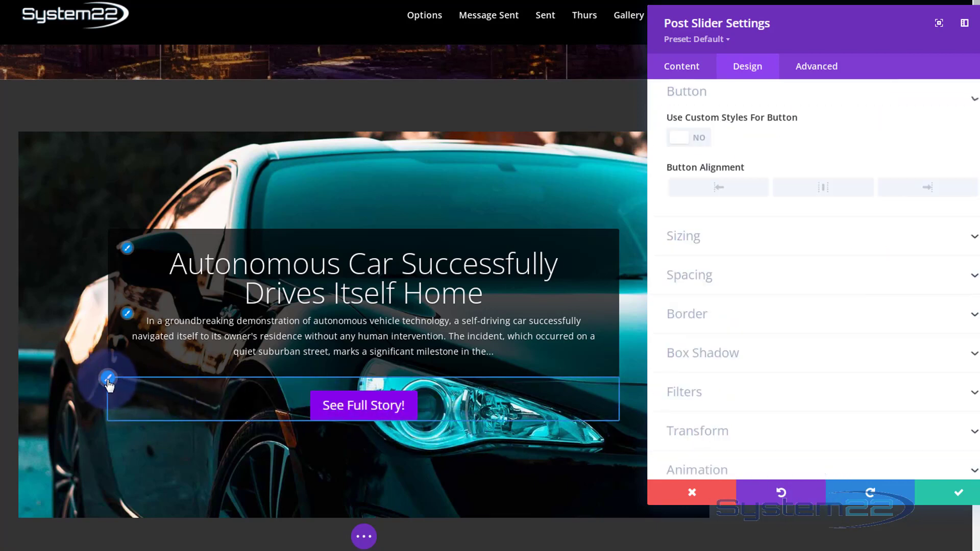
click(692, 147)
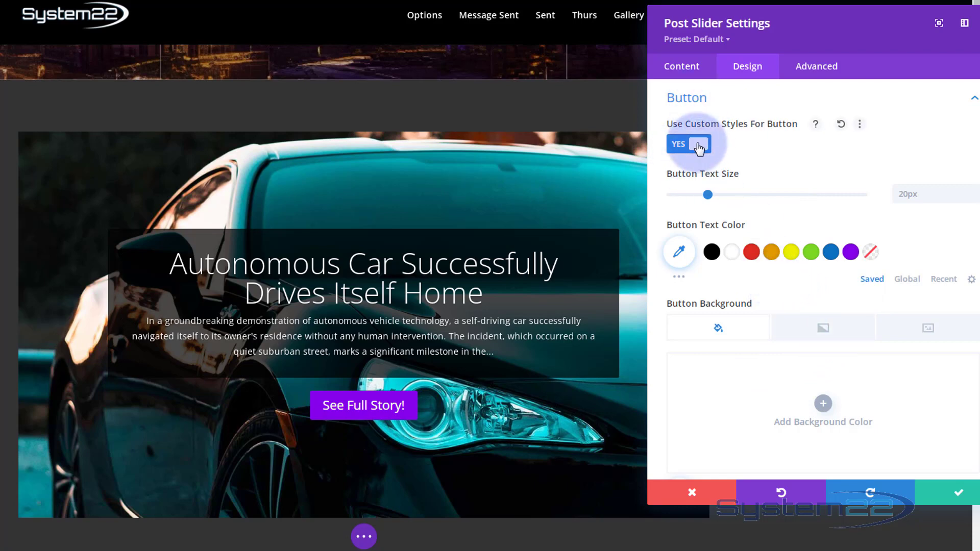
click(733, 252)
Set the See Full Story! button's background to purple #8300e9 with its opacity reduced to 0.71
scroll(746, 292, down, 1)
scroll(746, 297, down, 1)
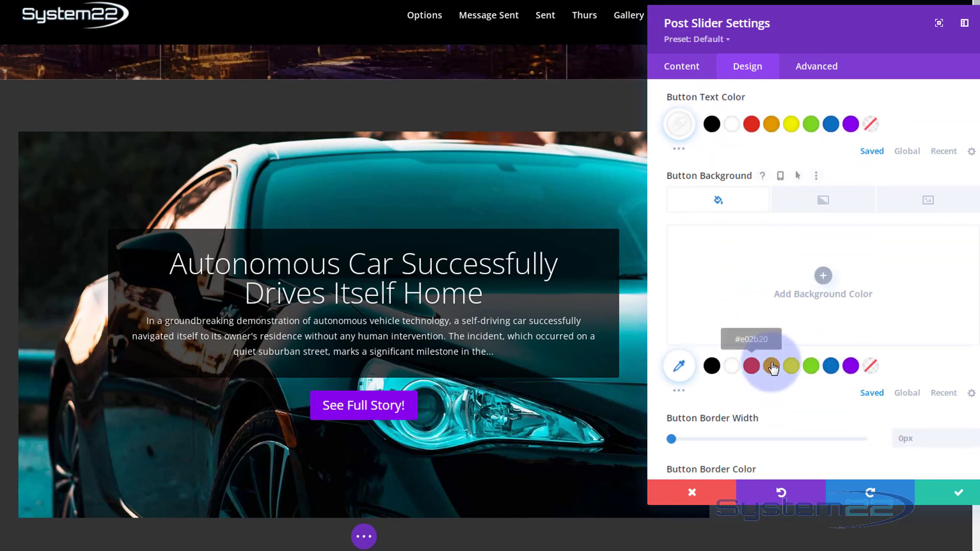
click(851, 366)
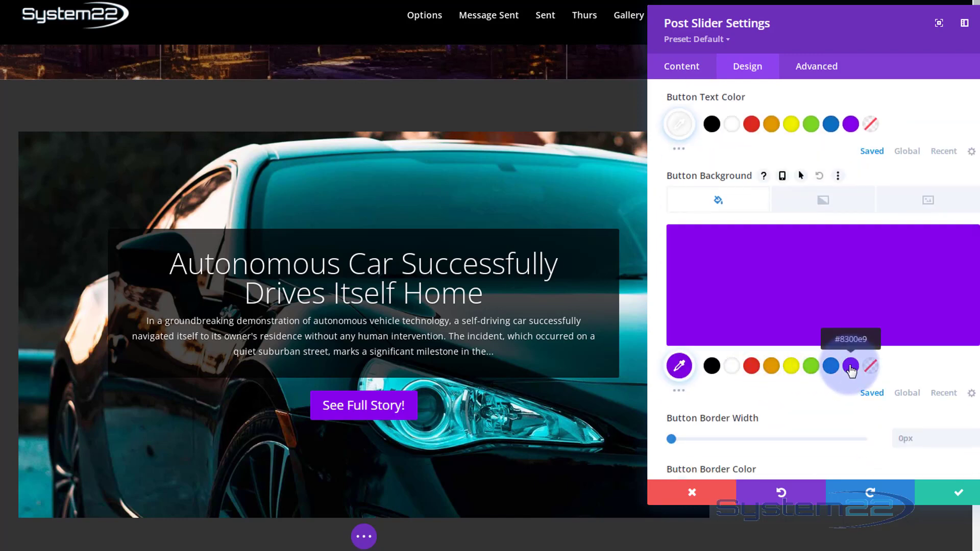
mouse_move(750, 287)
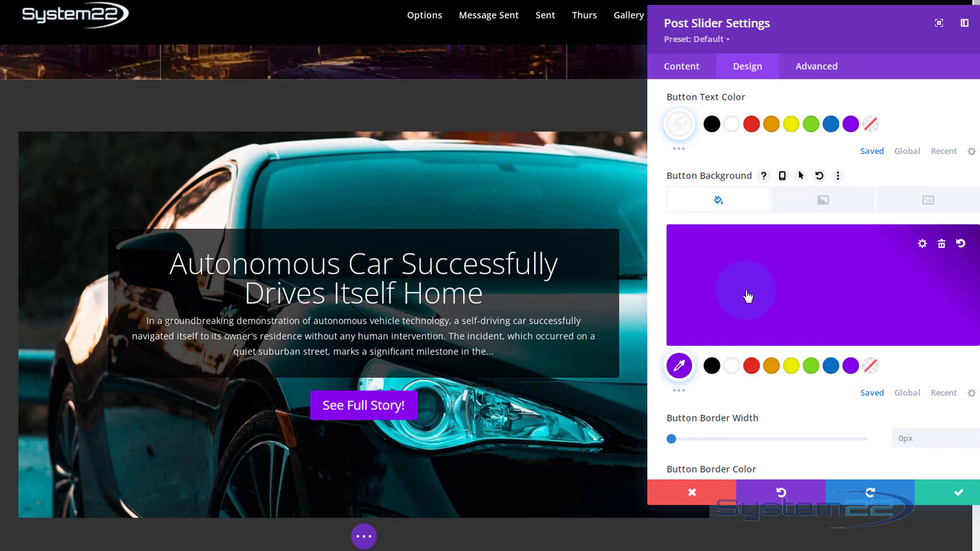
click(748, 296)
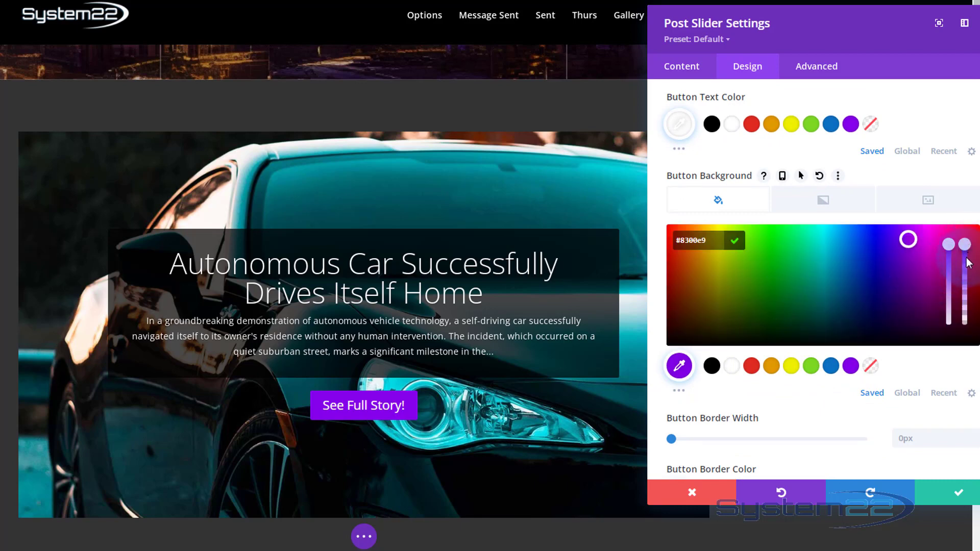
drag(968, 263, 966, 280)
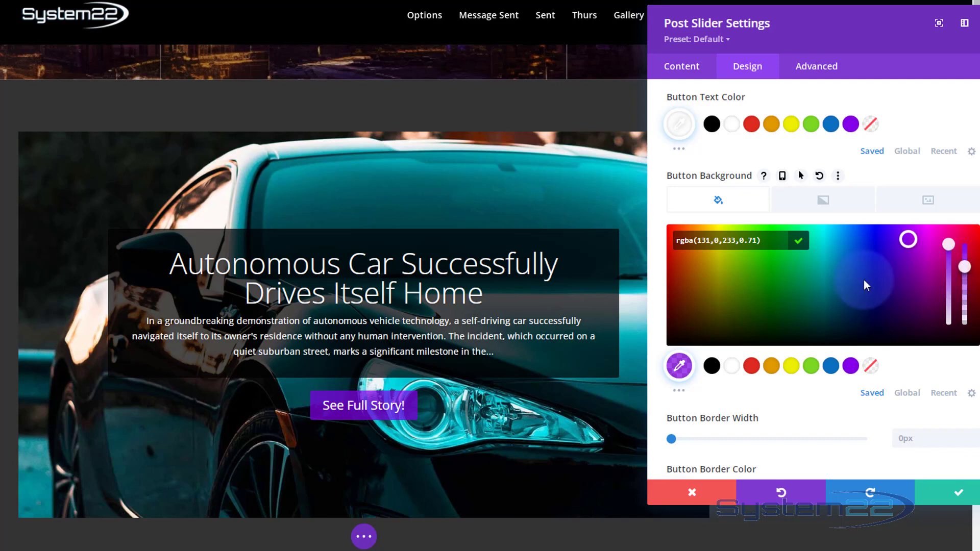
Set the See Full Story! button's border width to 1px and save the post slider settings
scroll(861, 288, down, 1)
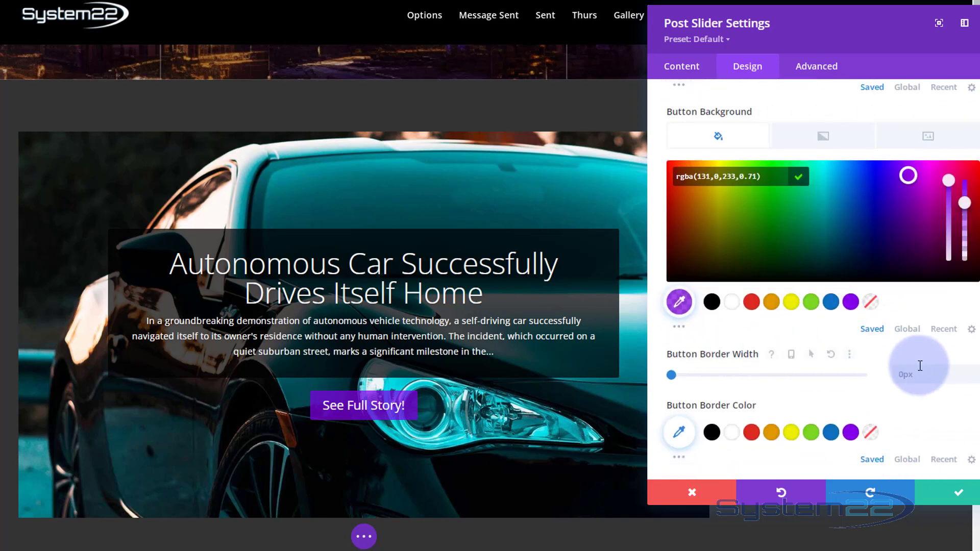
click(975, 375)
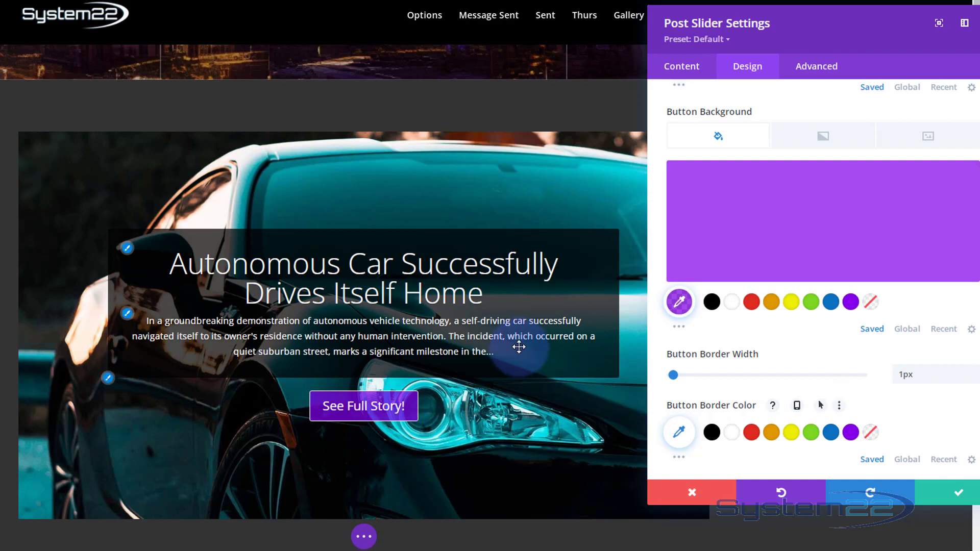
scroll(519, 347, down, 2)
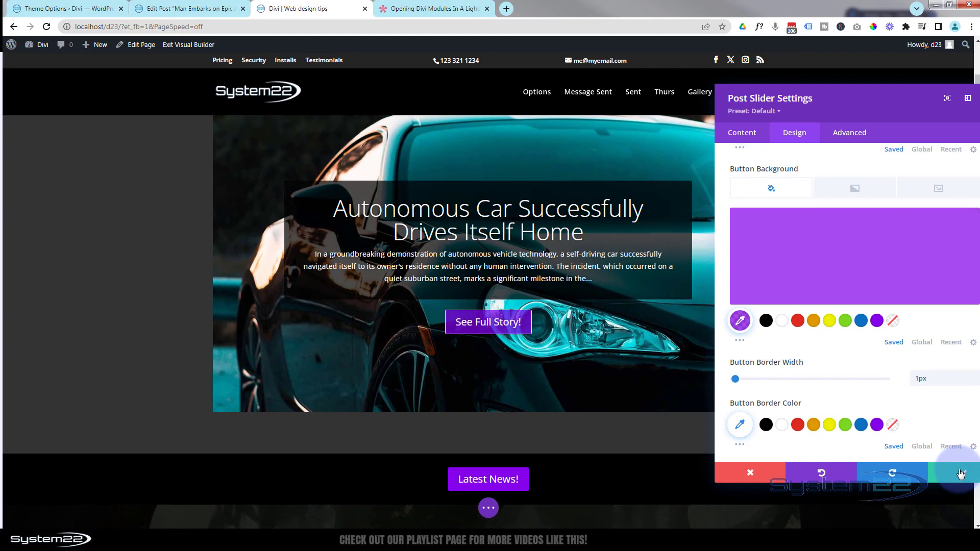
click(960, 474)
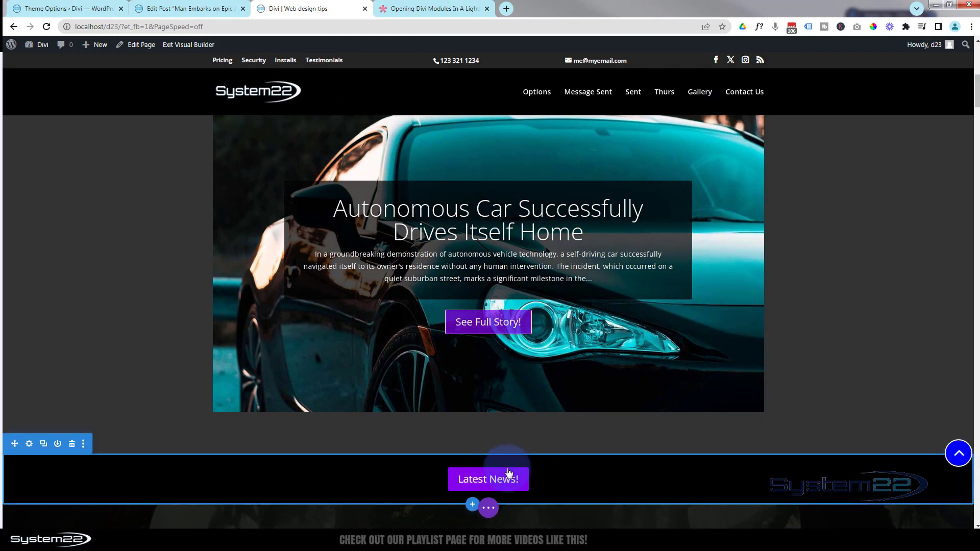
Save the home page and exit the visual builder to view the live page
click(488, 509)
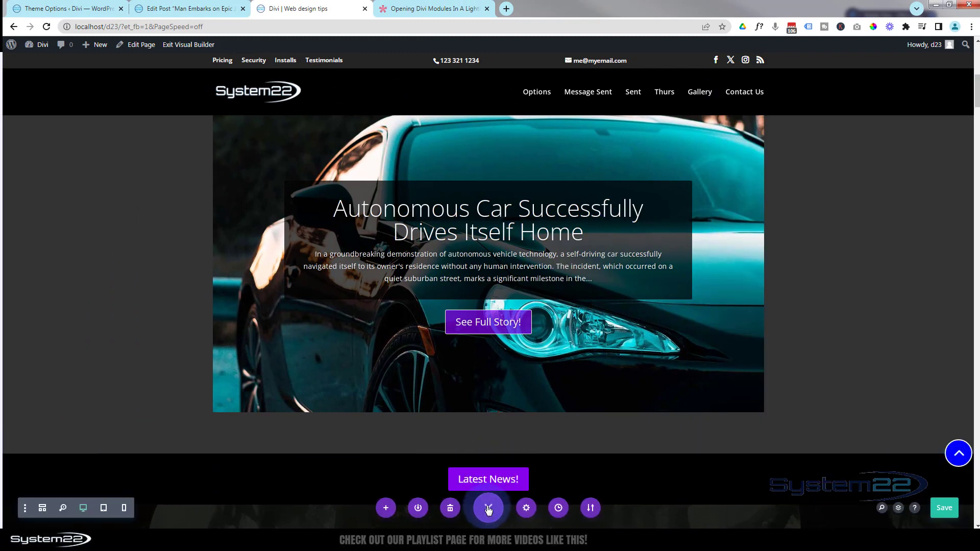
click(946, 510)
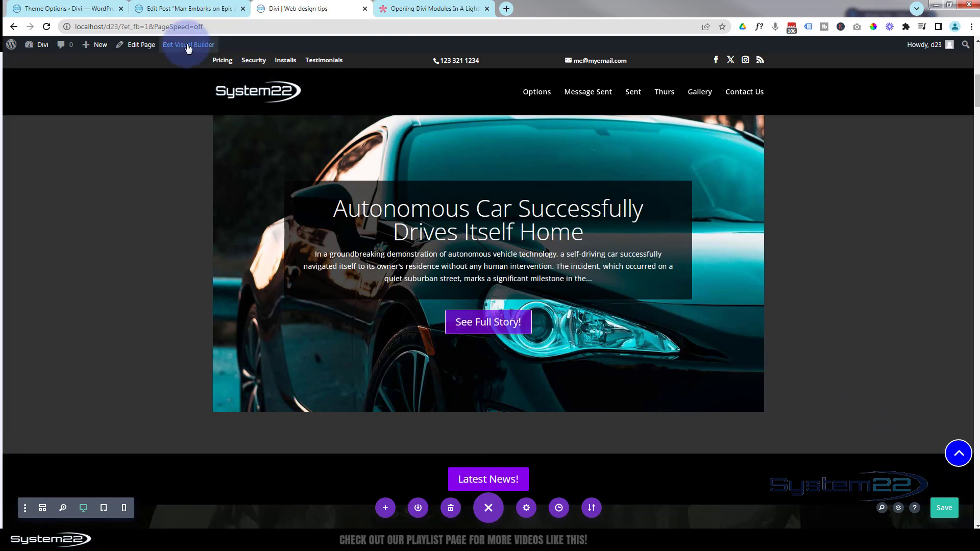
click(188, 46)
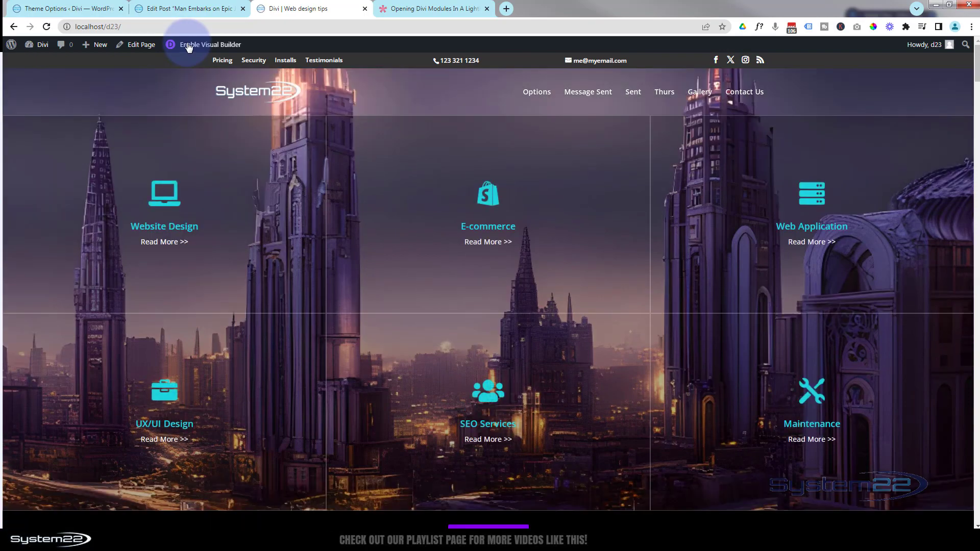
Test the Latest News! lightbox on the live home page and follow See Full Story! to the full article
scroll(200, 137, down, 2)
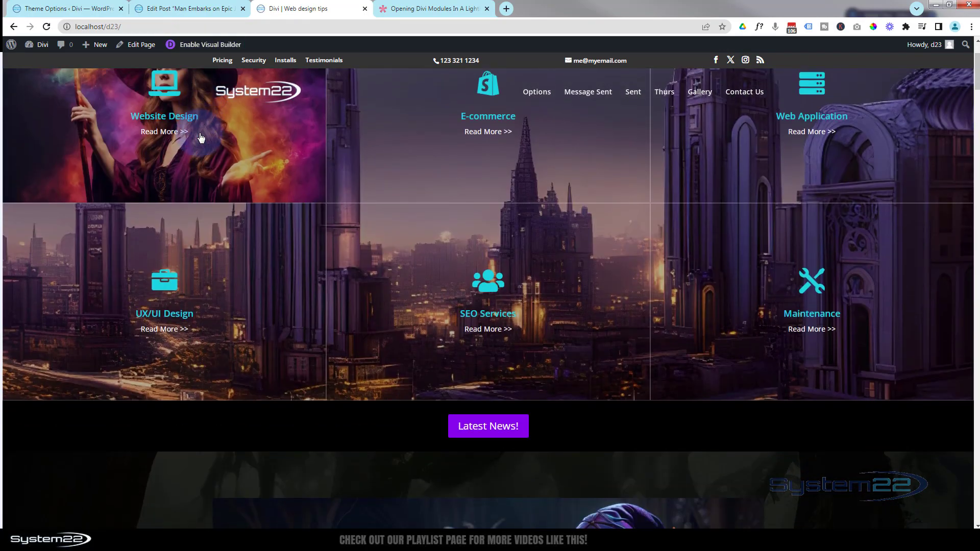
scroll(332, 357, down, 4)
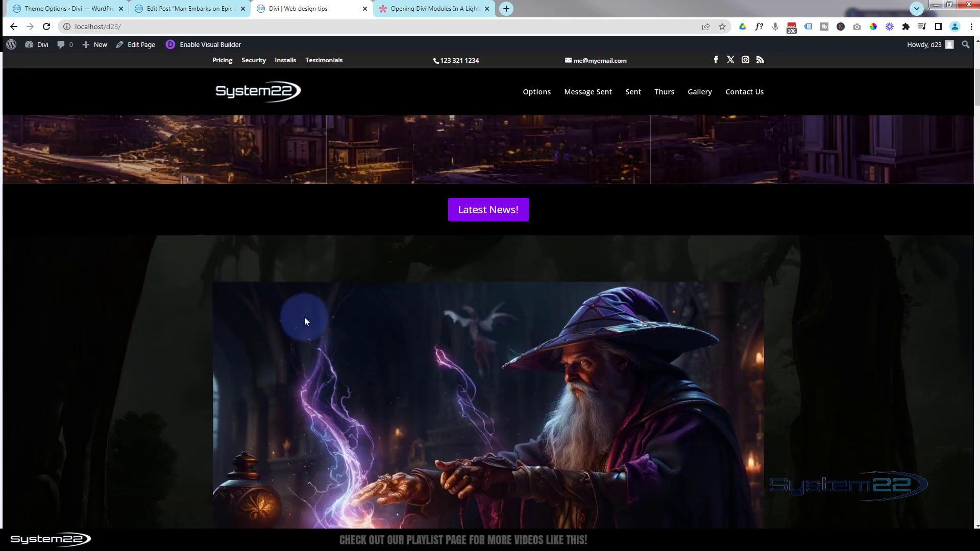
scroll(305, 314, up, 2)
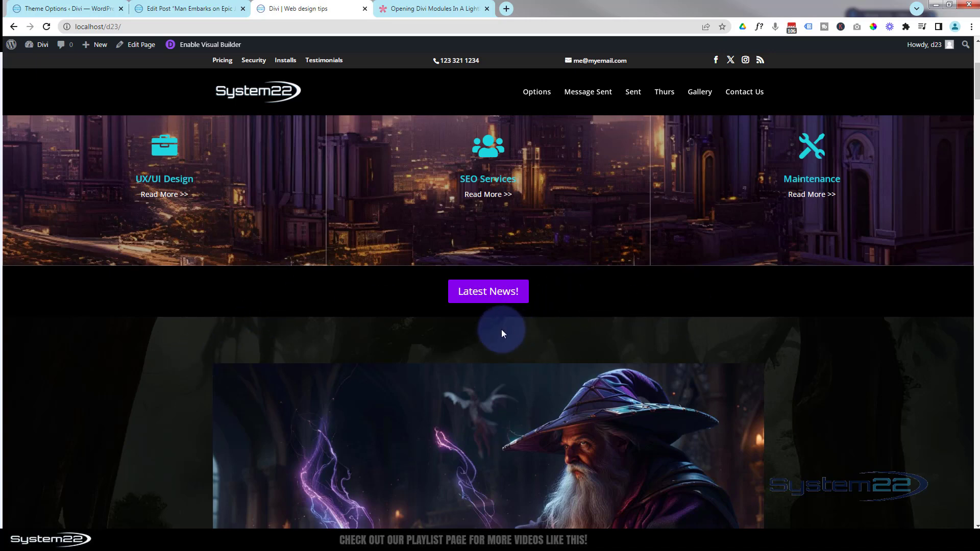
click(491, 295)
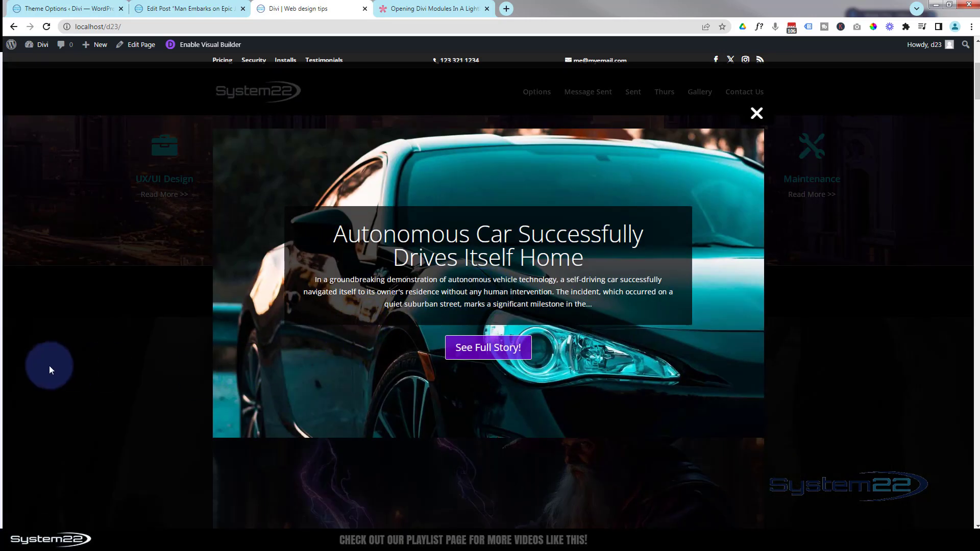
click(484, 352)
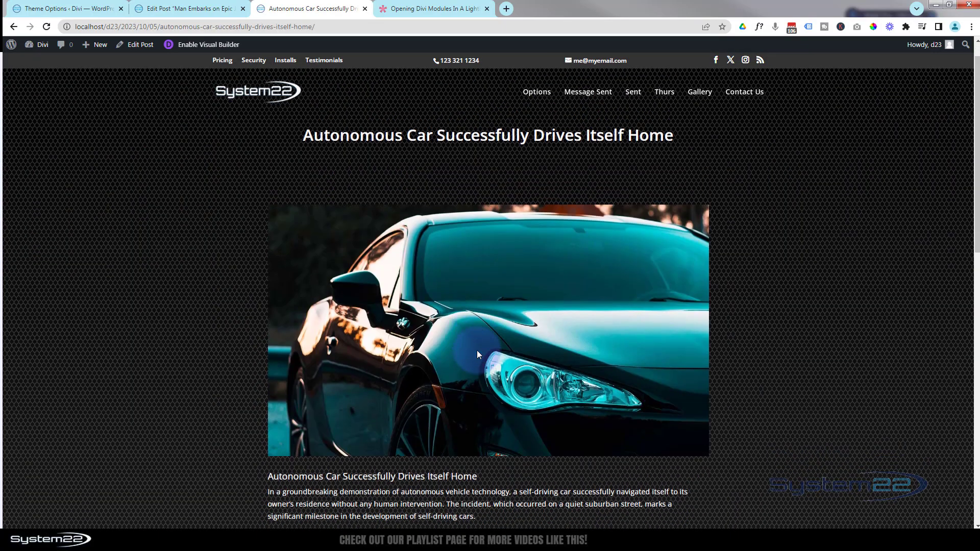
scroll(476, 350, down, 2)
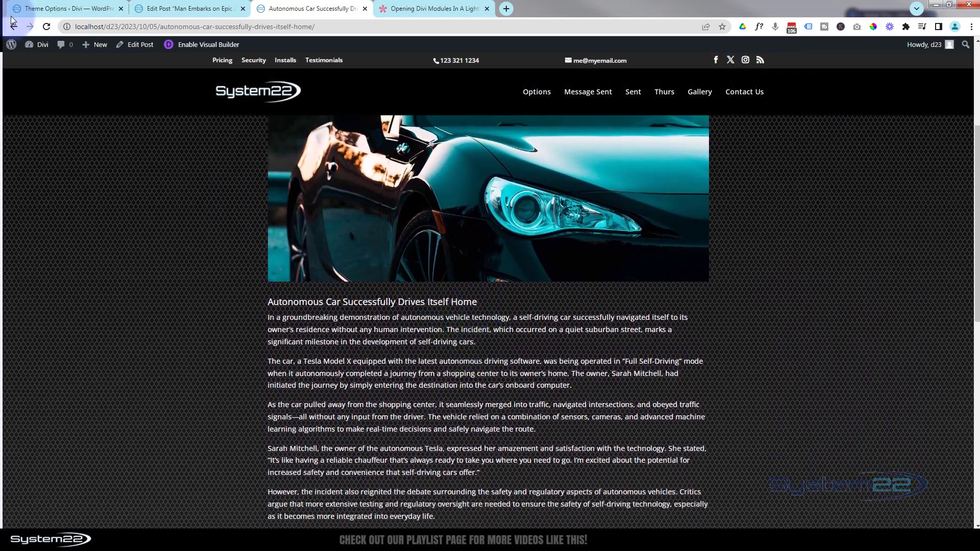
Return to the home page, then reopen the Latest News! lightbox and close it again
click(14, 27)
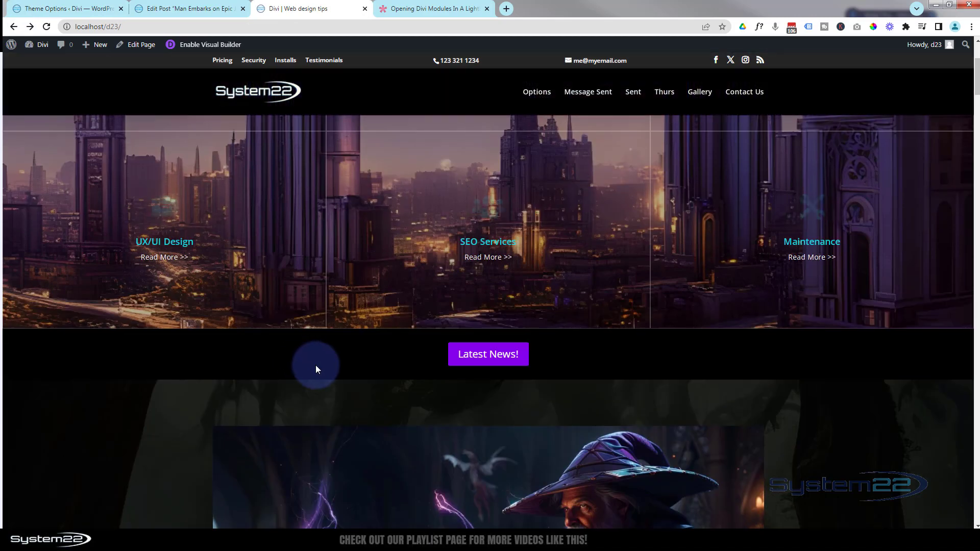
click(485, 356)
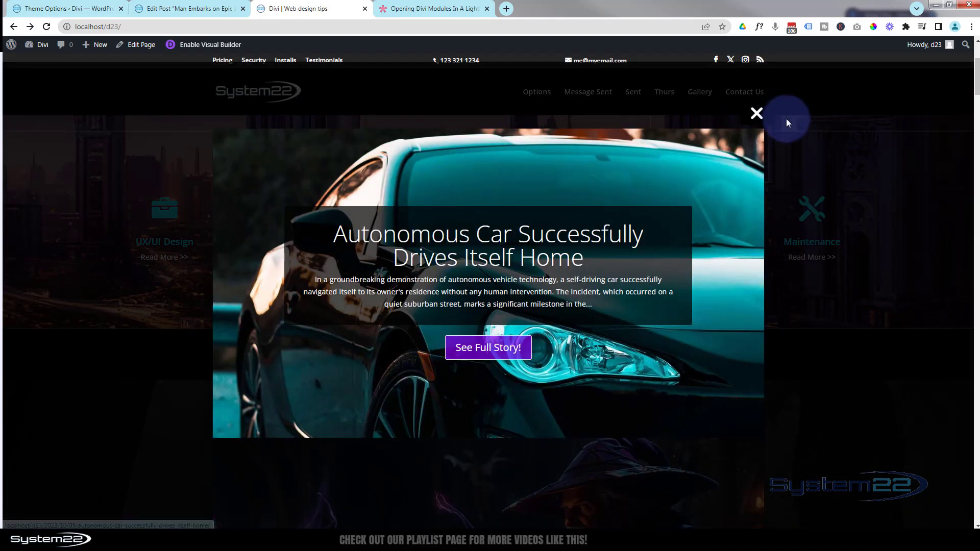
click(758, 114)
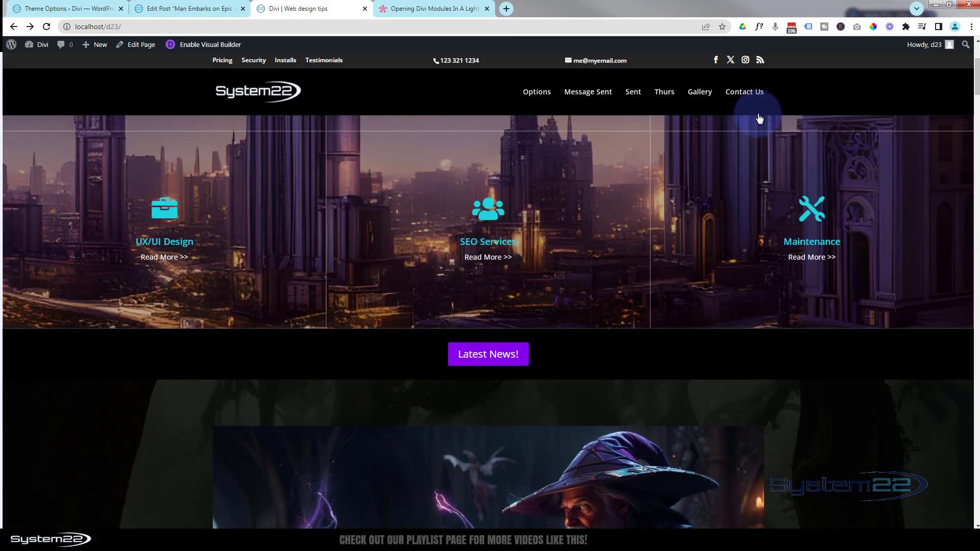
Quick-edit the post "Autonomous Car Successfully Drives Itself Home" in WordPress admin, setting its publication month to 09-Sep, and update it
click(110, 9)
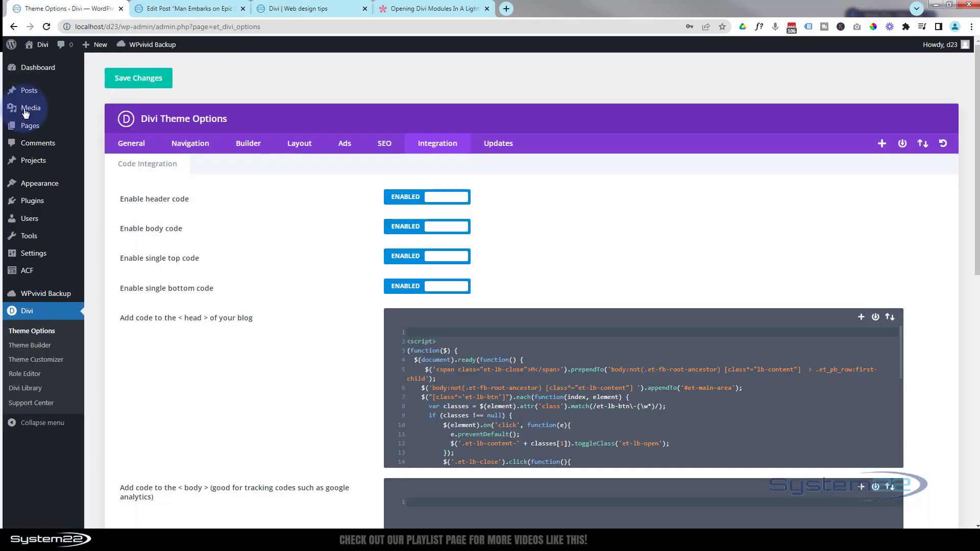
click(29, 91)
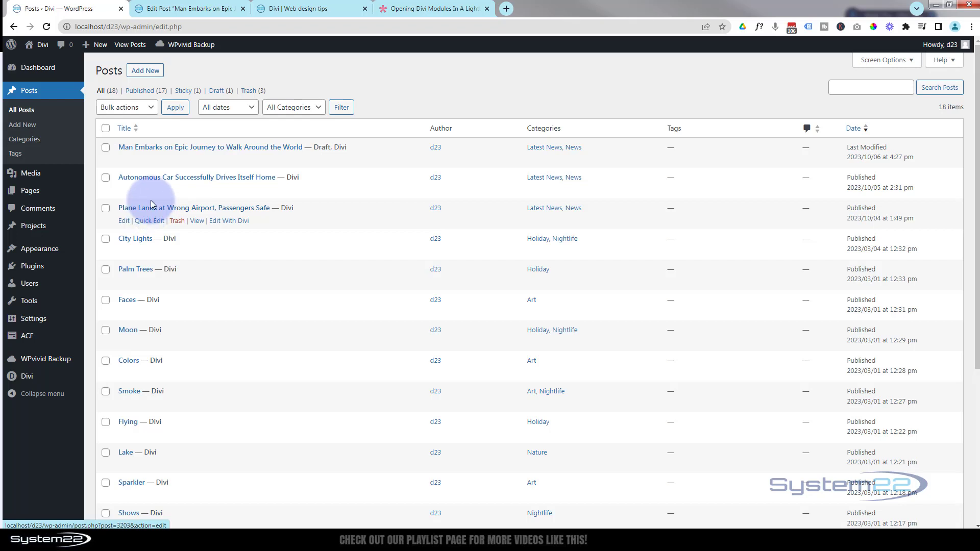
click(149, 190)
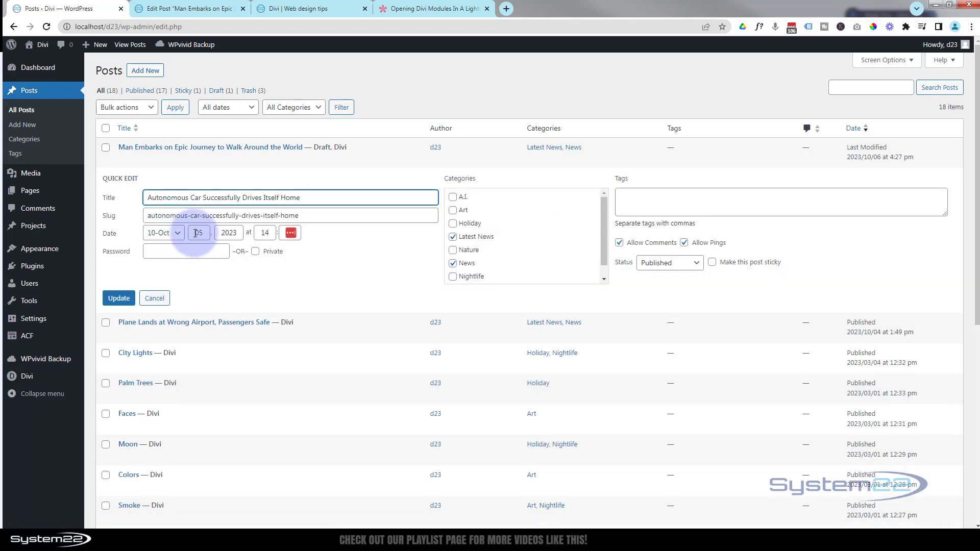
click(177, 234)
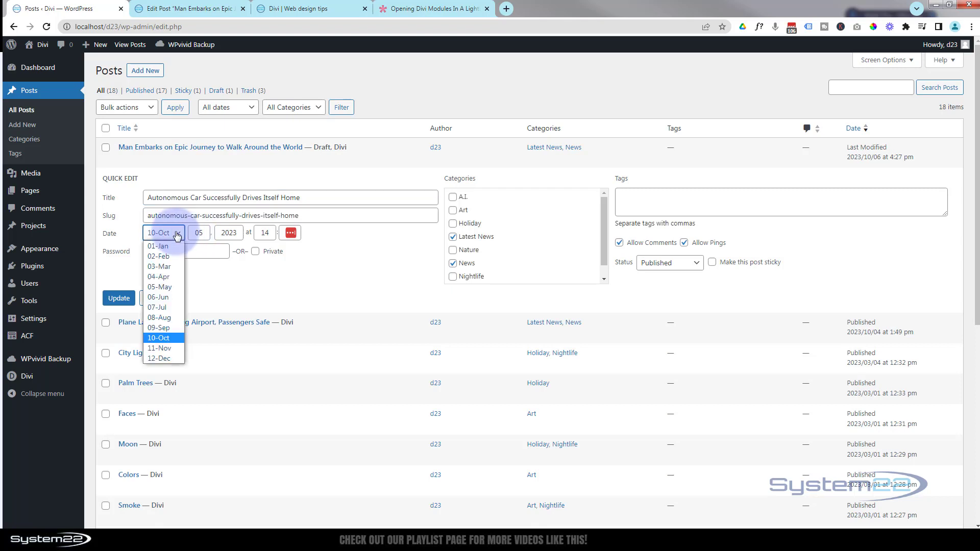
click(162, 327)
click(119, 298)
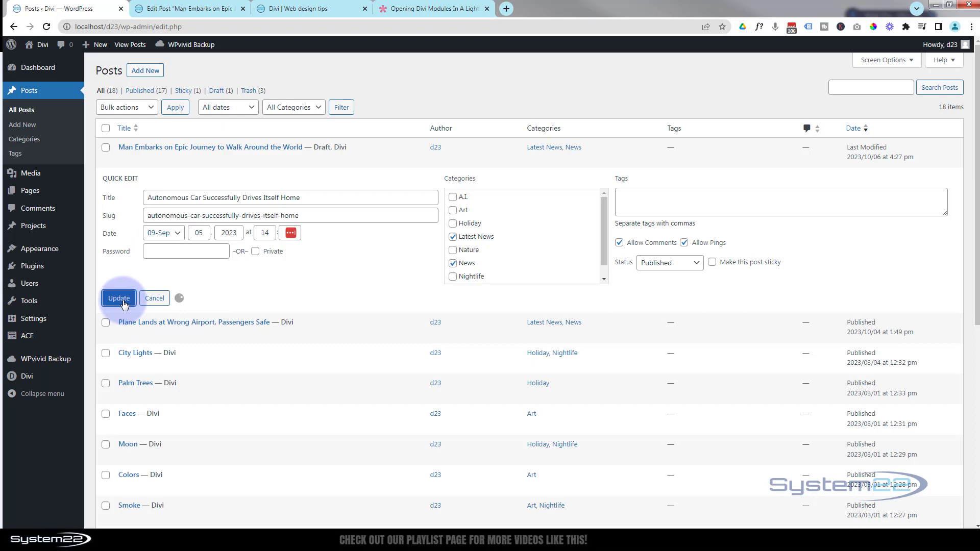
Reload the live home page and check which post the Latest News! lightbox shows, closing it after each viewing
click(301, 11)
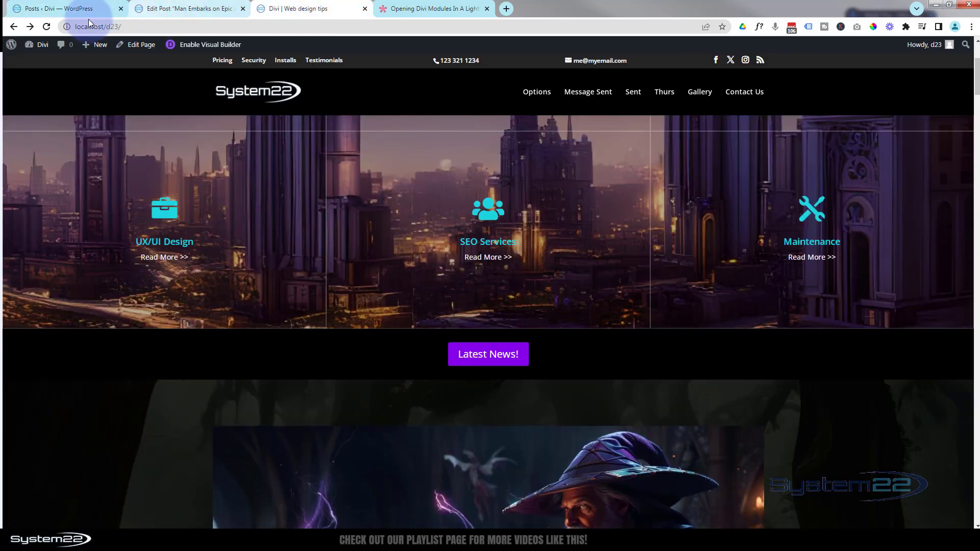
click(46, 27)
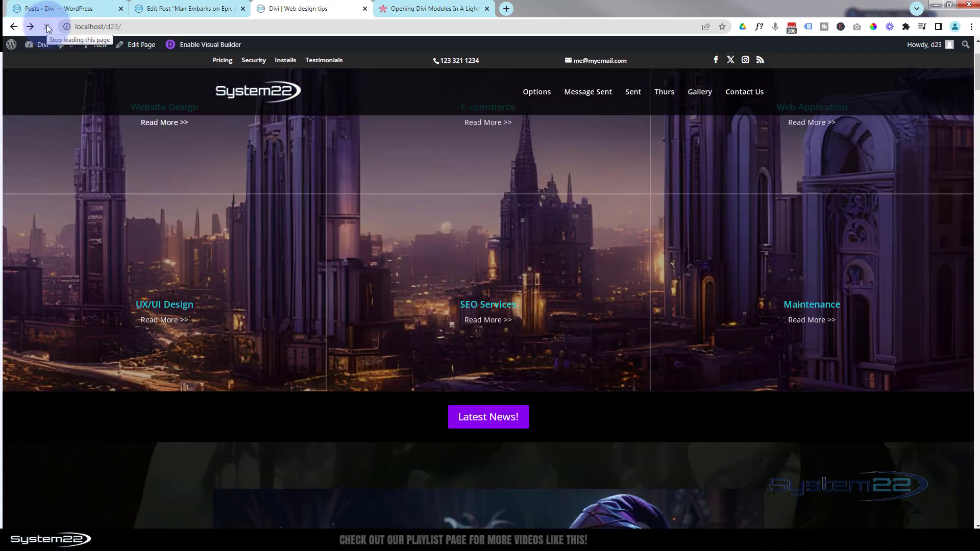
click(476, 418)
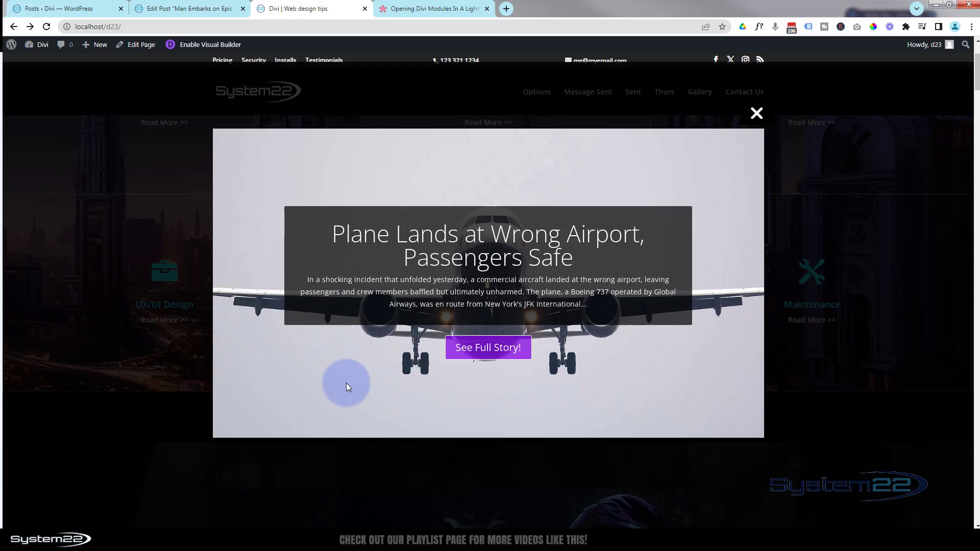
click(758, 115)
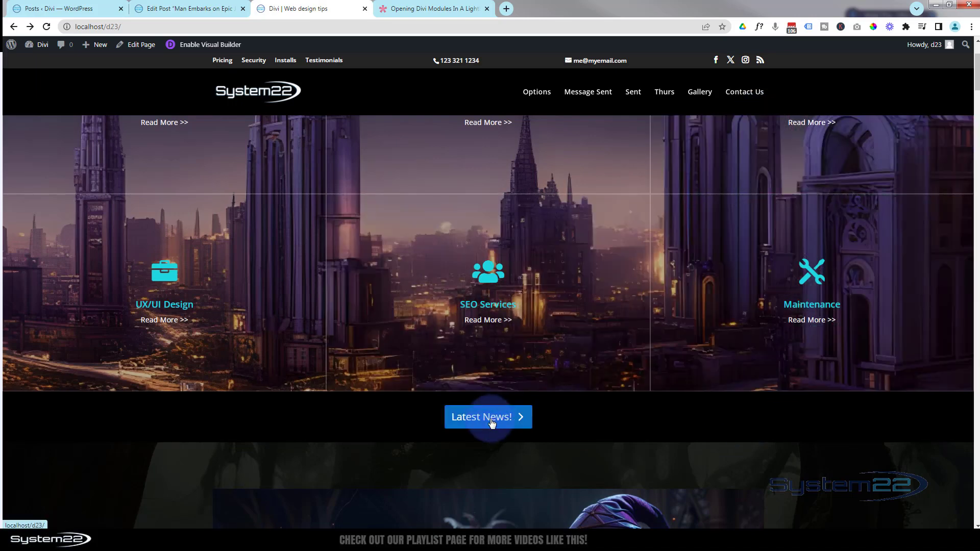
click(491, 423)
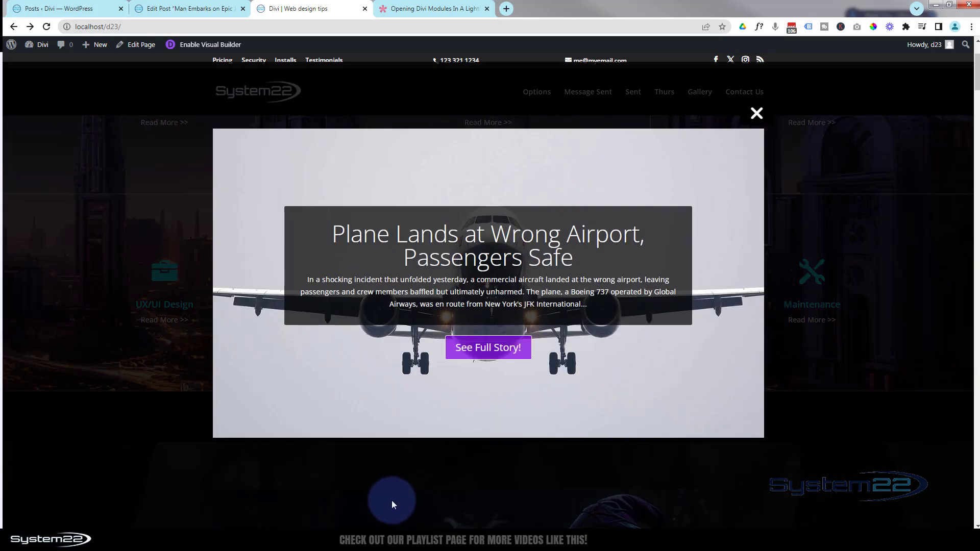
click(757, 114)
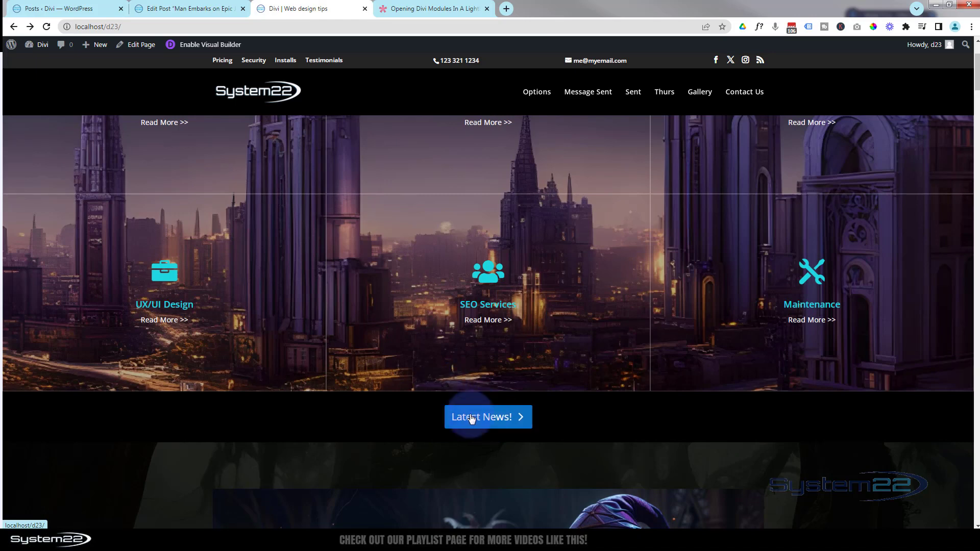
scroll(568, 362, down, 2)
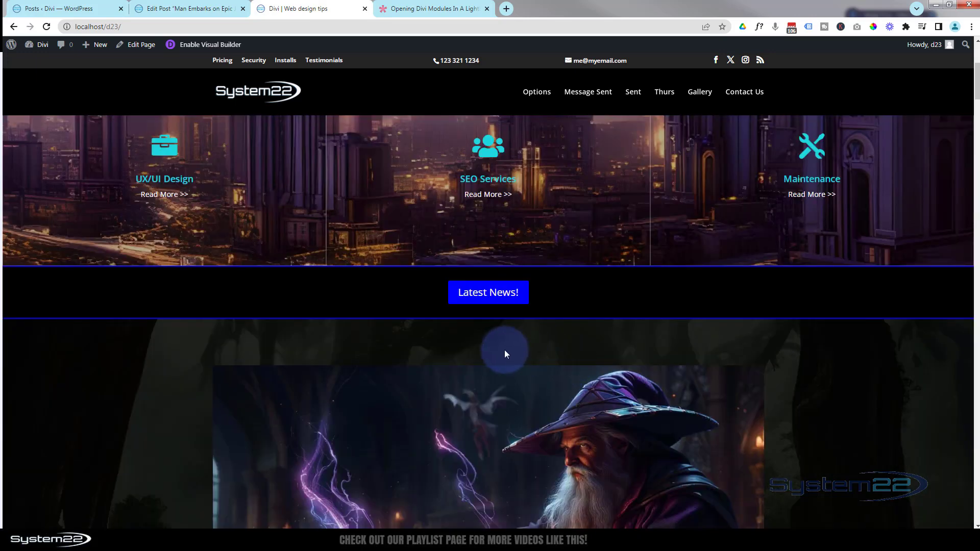